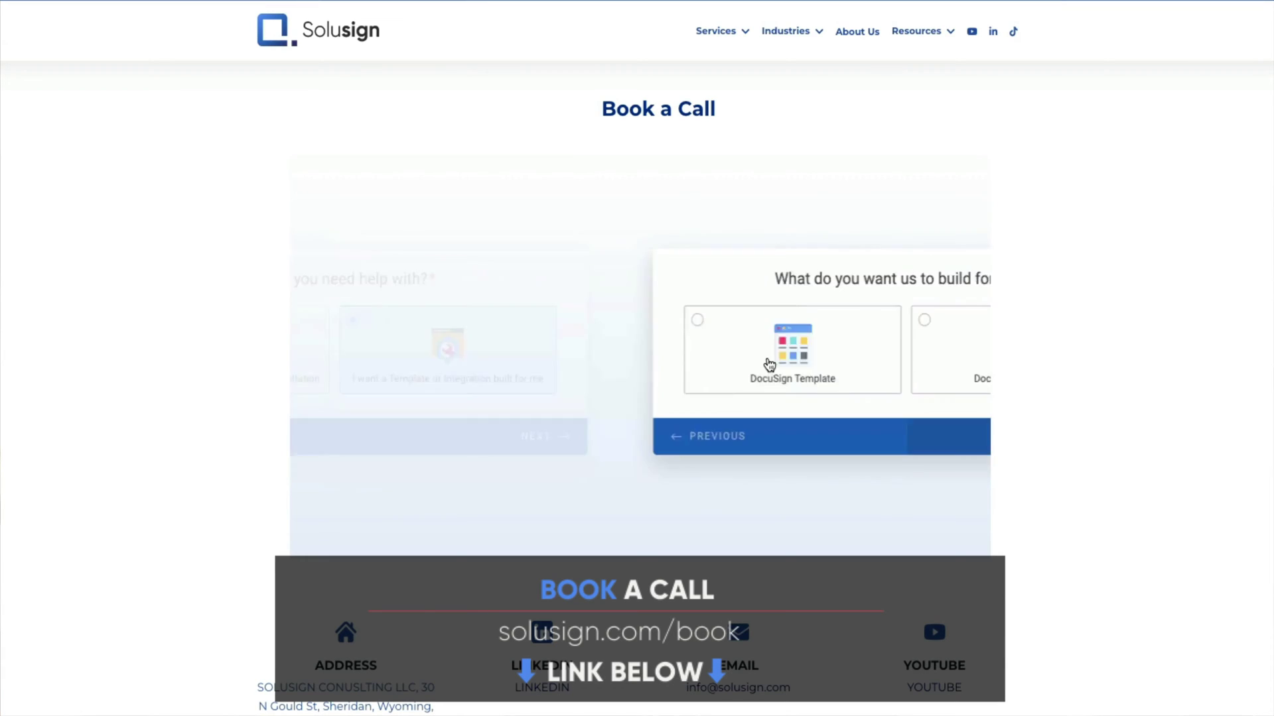
# Start a new template named 'Onboarding forms for new employee'.
pyautogui.click(770, 364)
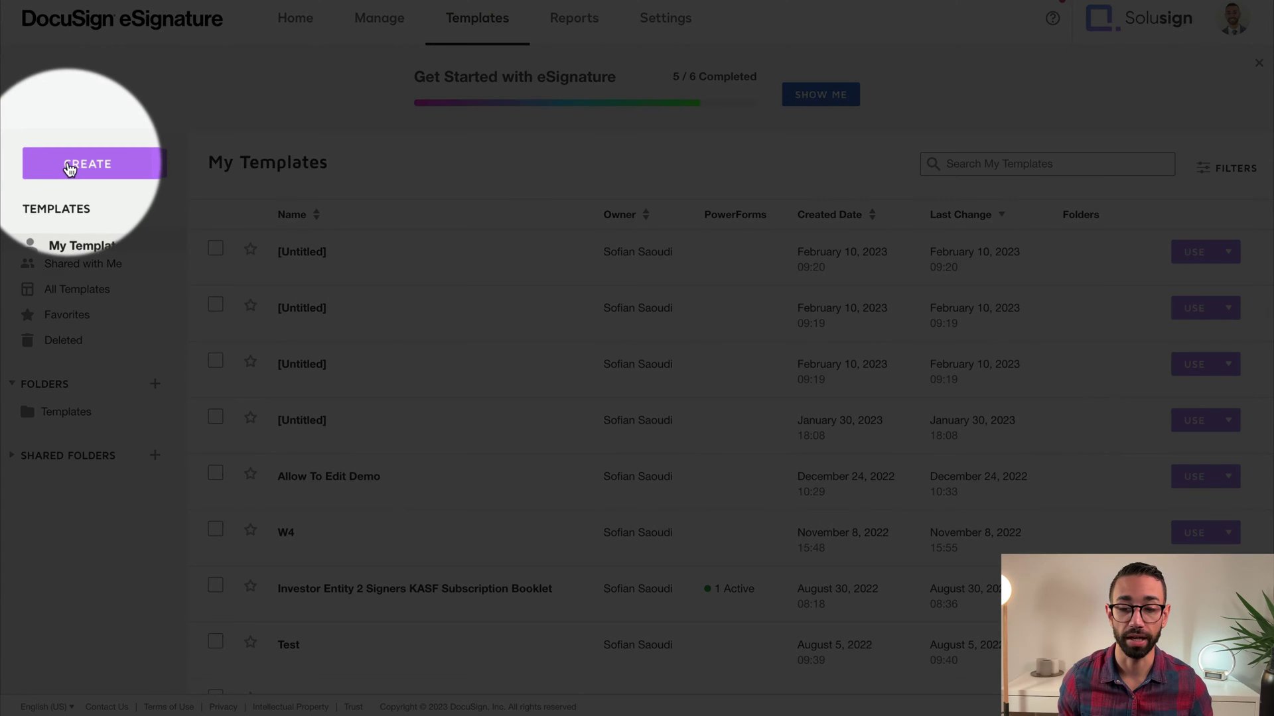
pyautogui.click(69, 167)
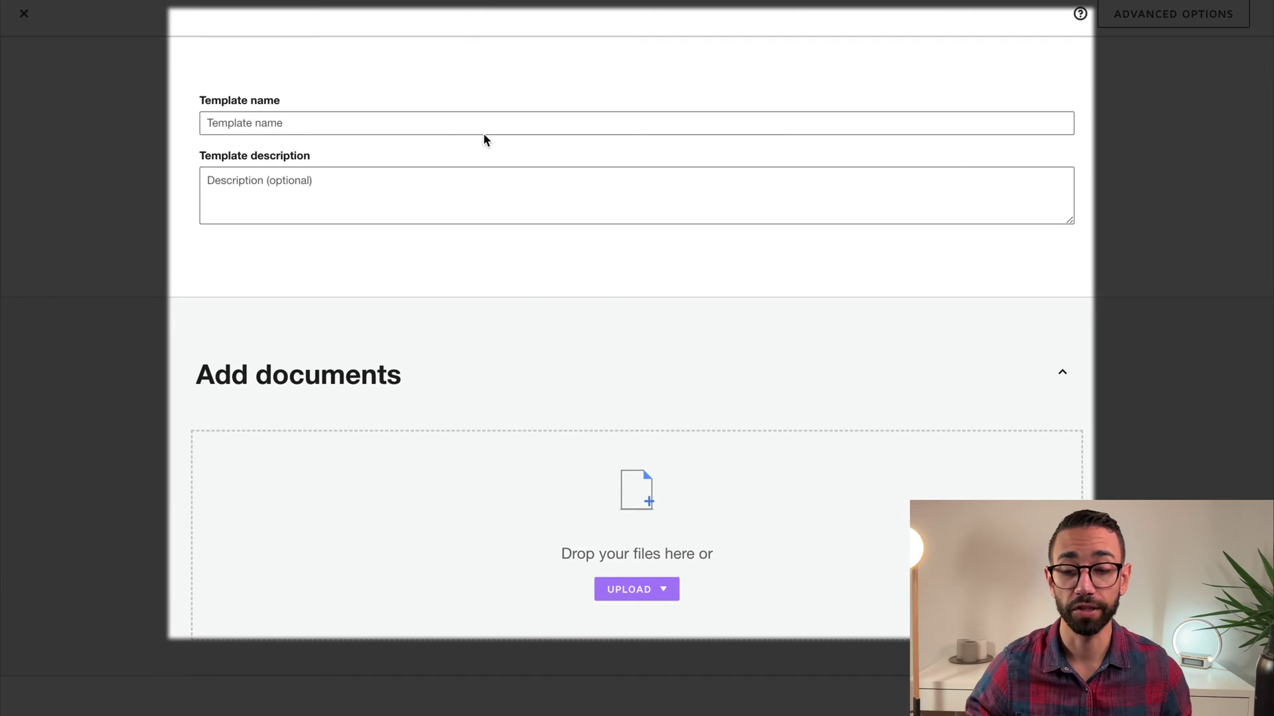
pyautogui.click(438, 126)
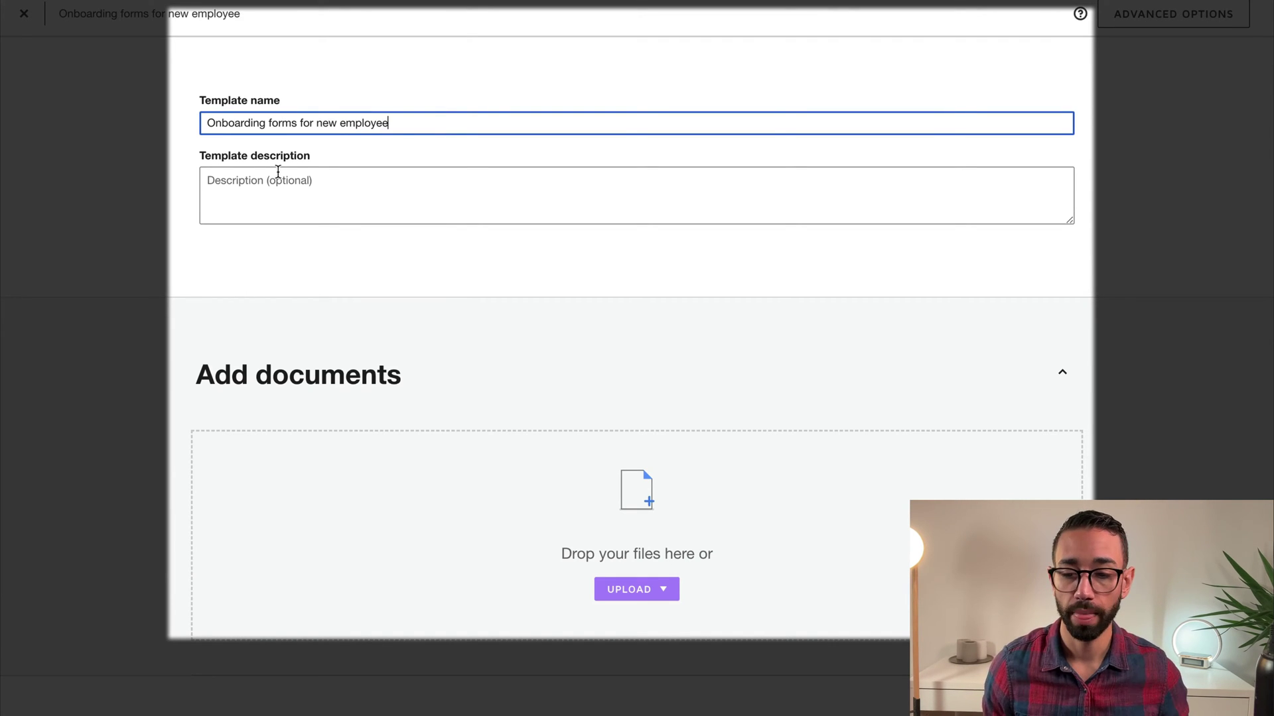
pyautogui.click(306, 179)
# Select fw4.pdf and the Direct Deposit form from the computer for upload.
pyautogui.scroll(-3, 428, 195)
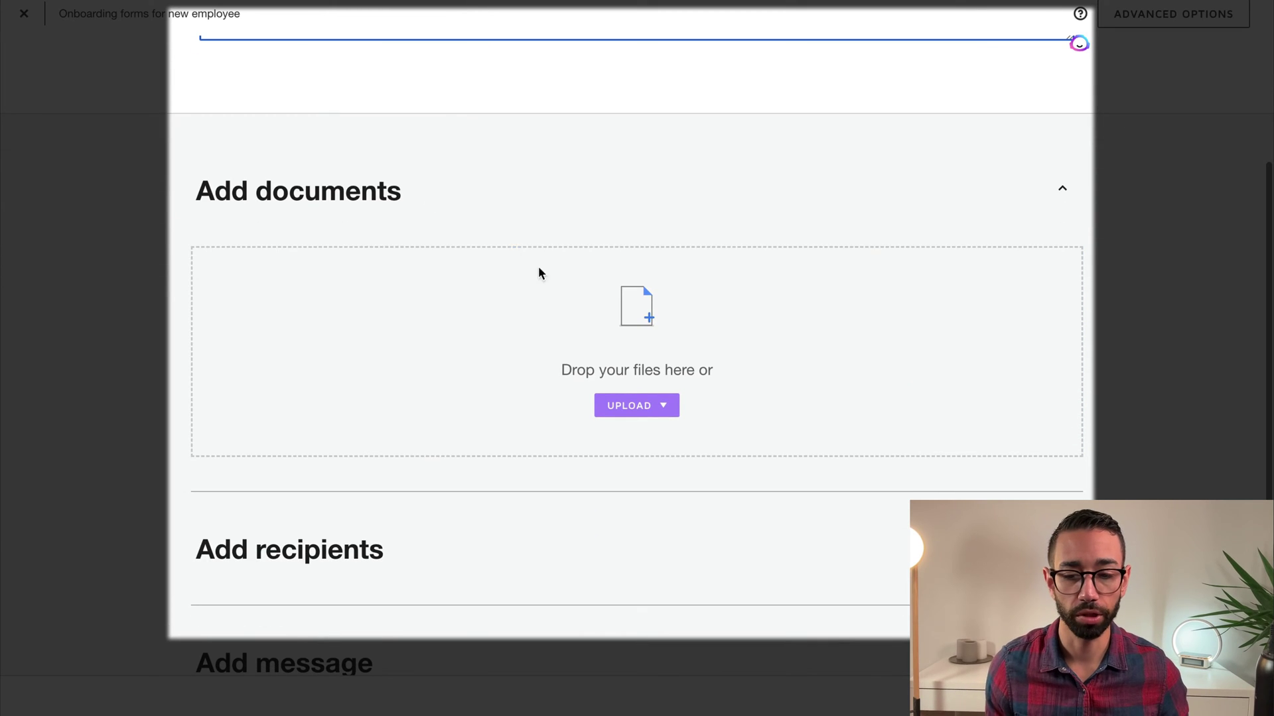
pyautogui.click(637, 406)
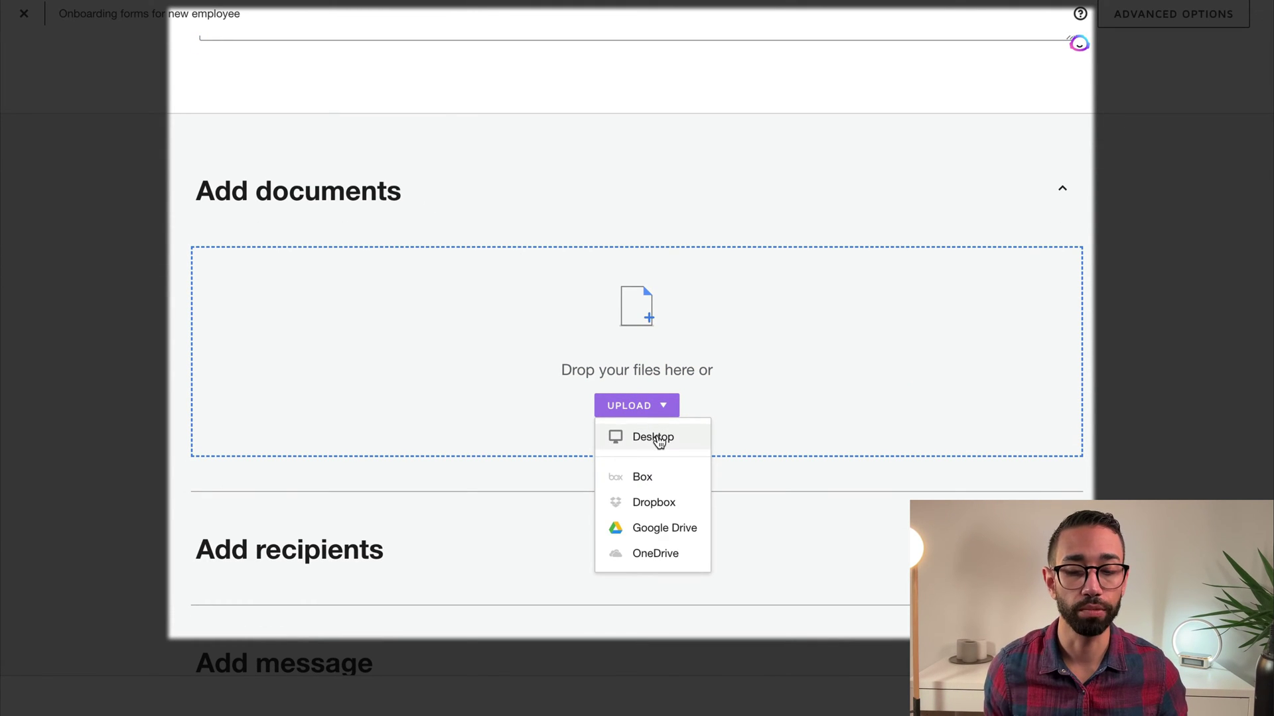
pyautogui.click(657, 439)
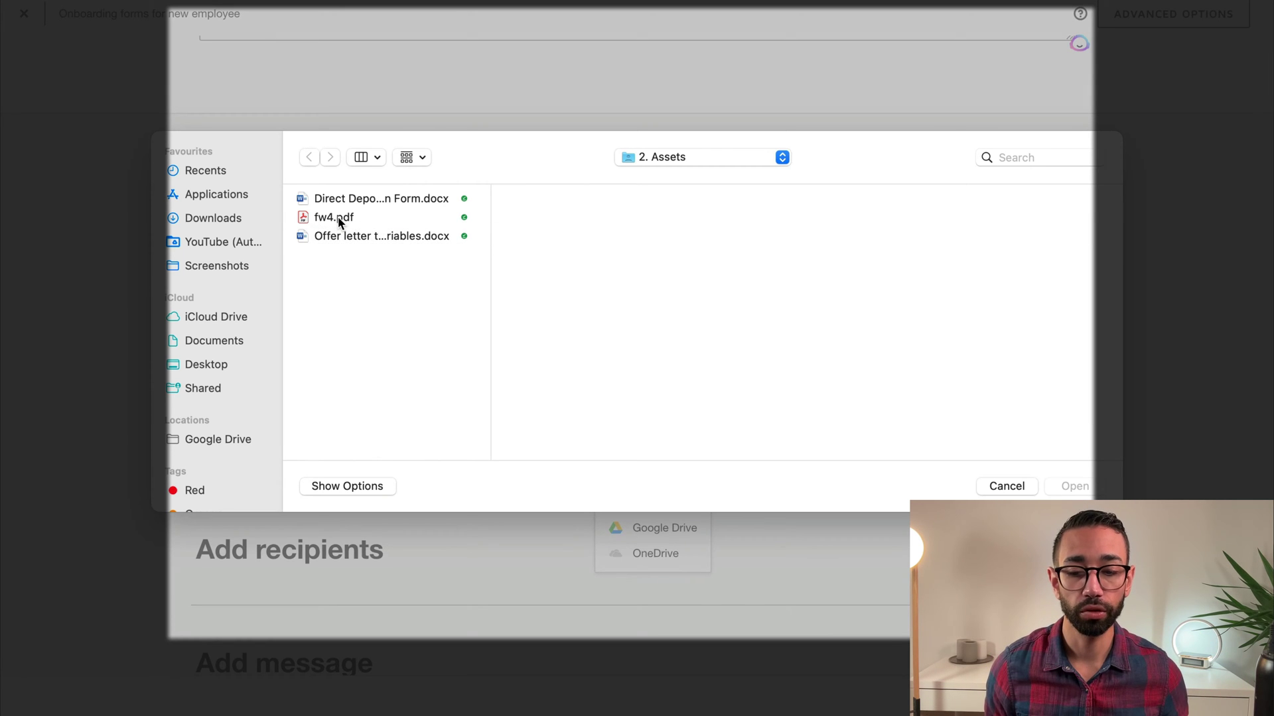
pyautogui.click(338, 221)
pyautogui.keyDown('super'); pyautogui.click(355, 199); pyautogui.keyUp('super')
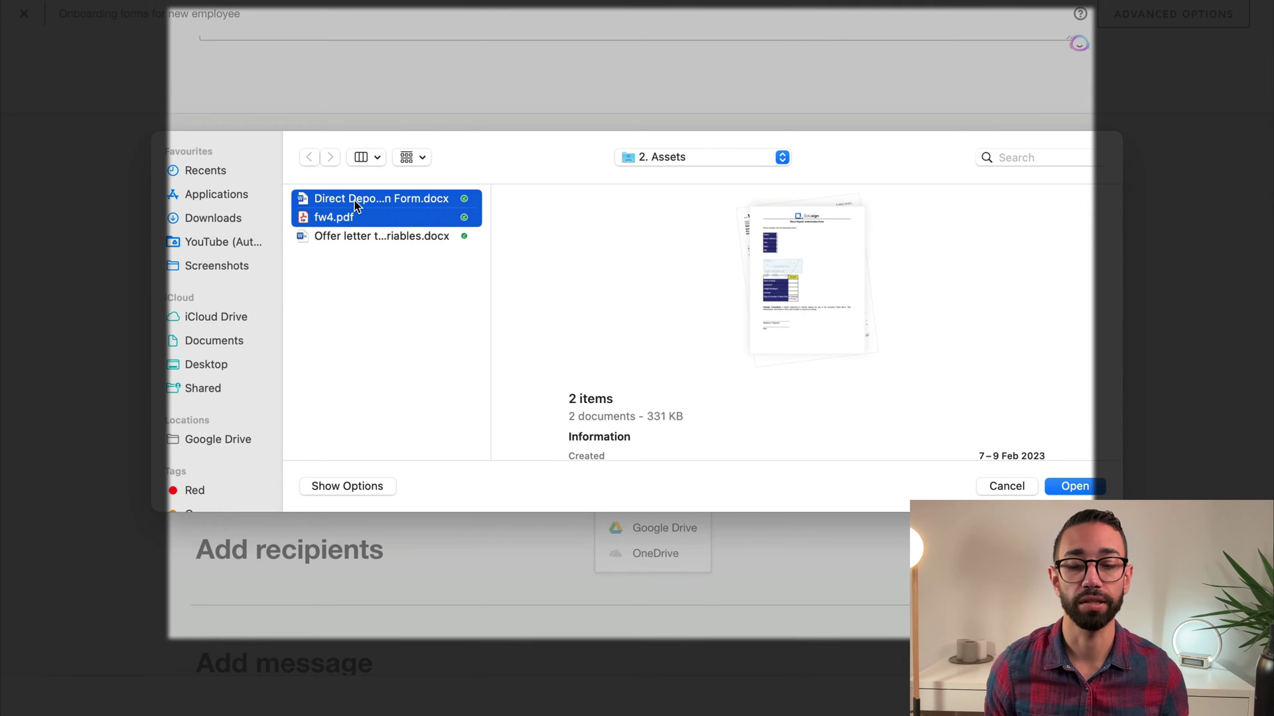
# Upload both files and preview the one-page Direct Deposit Authorization Form.
pyautogui.press('Return')
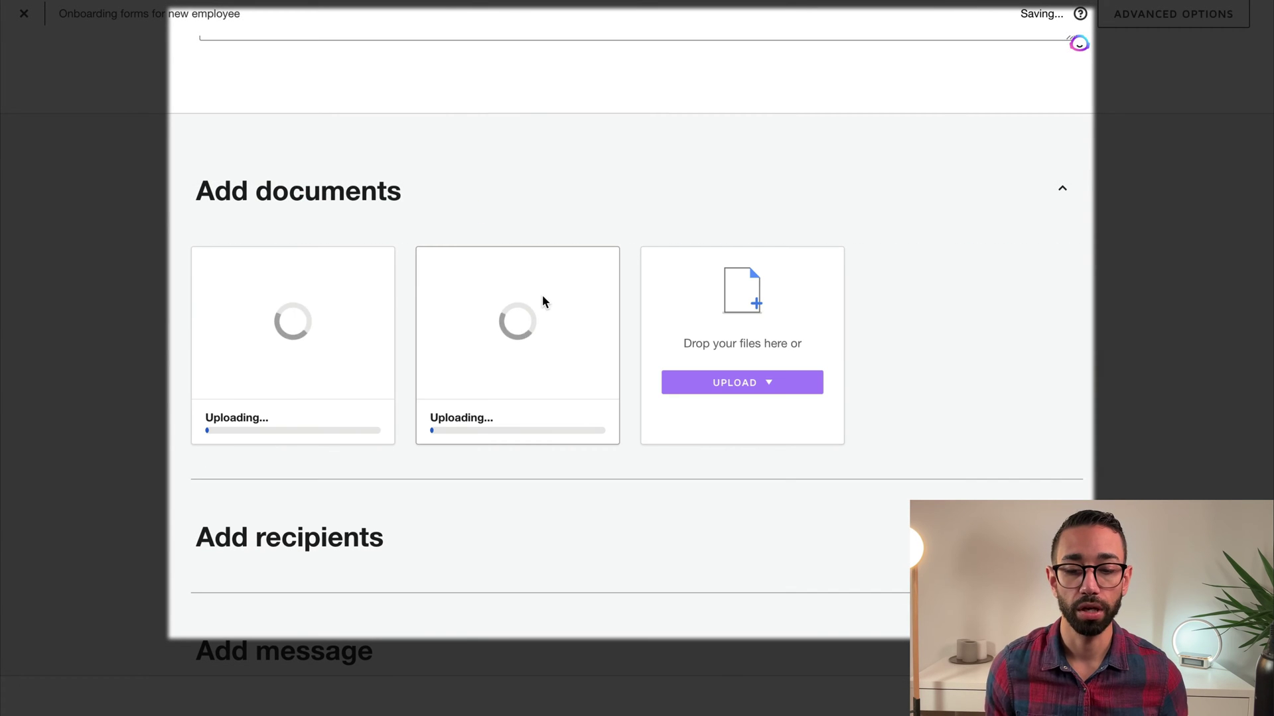
pyautogui.scroll(-1, 647, 369)
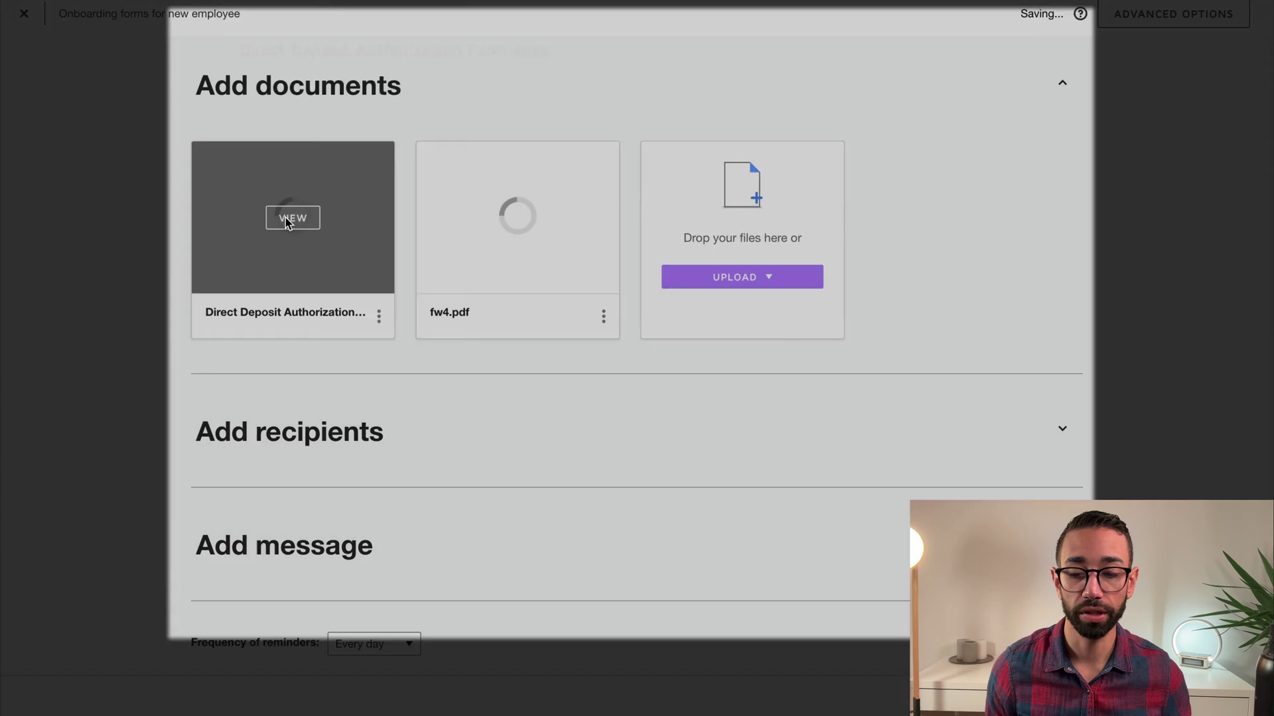
pyautogui.click(285, 217)
pyautogui.scroll(-1, 740, 270)
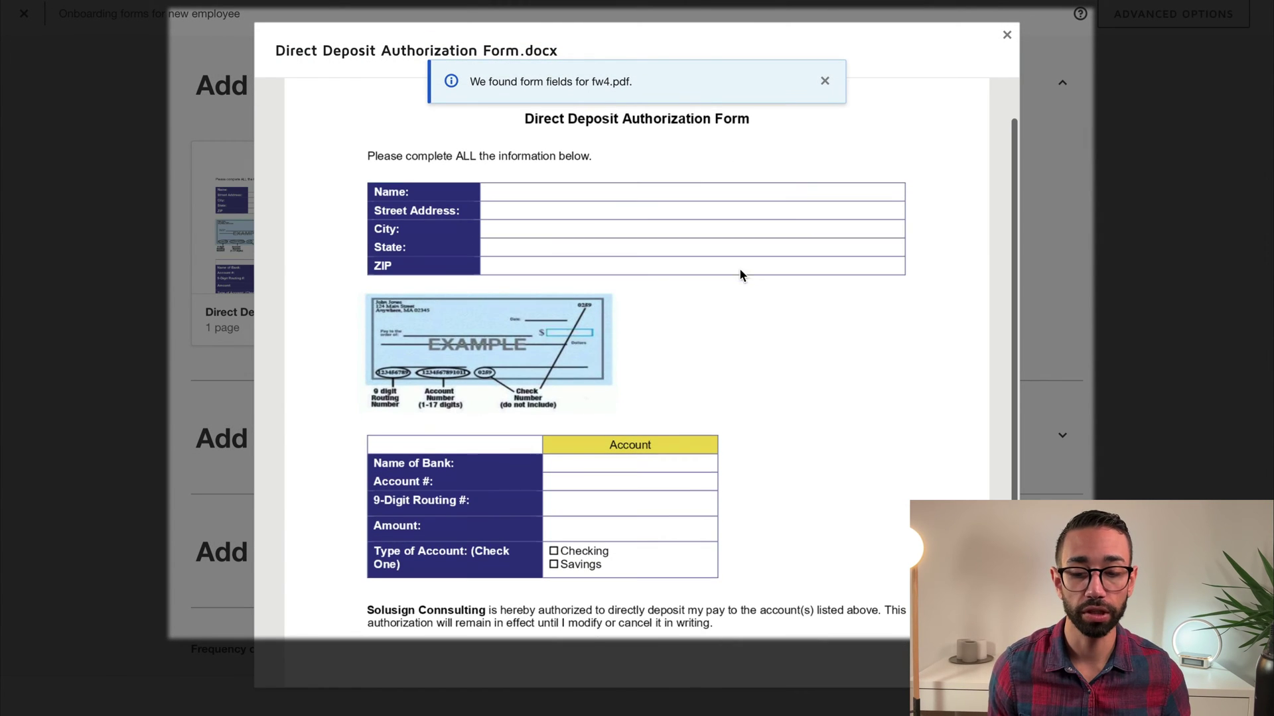
pyautogui.scroll(-1, 604, 385)
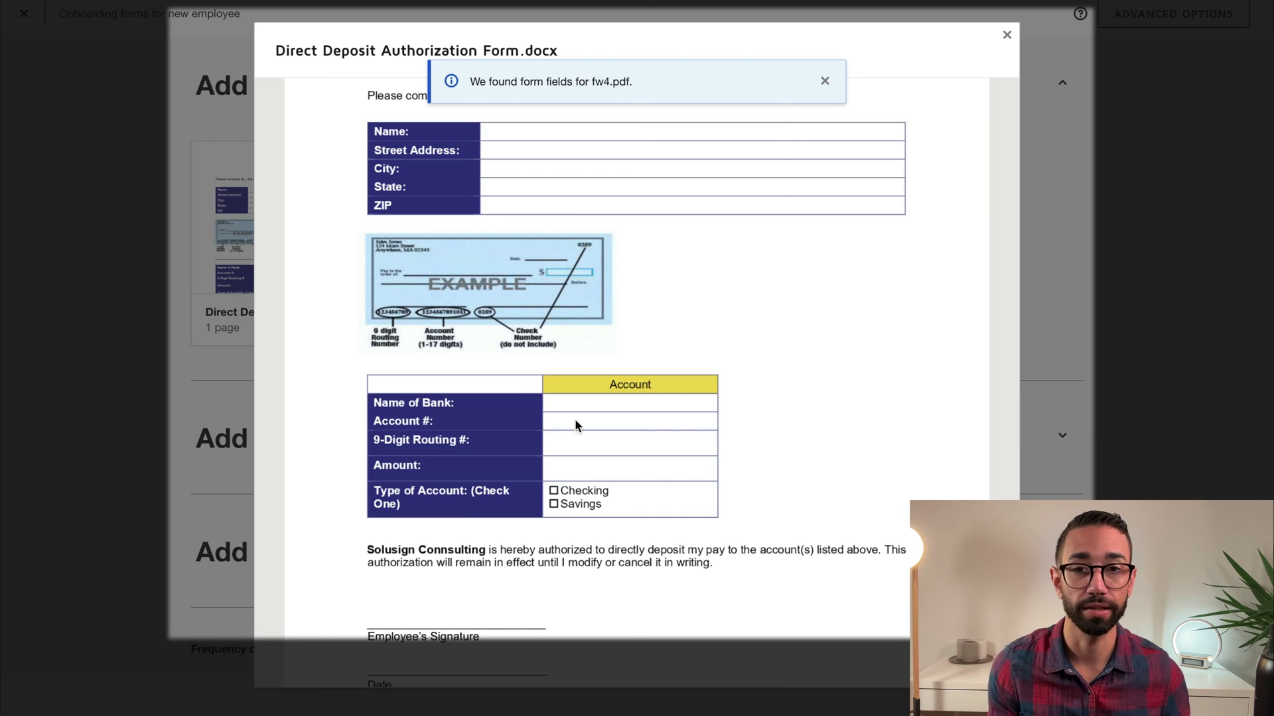
pyautogui.click(1025, 292)
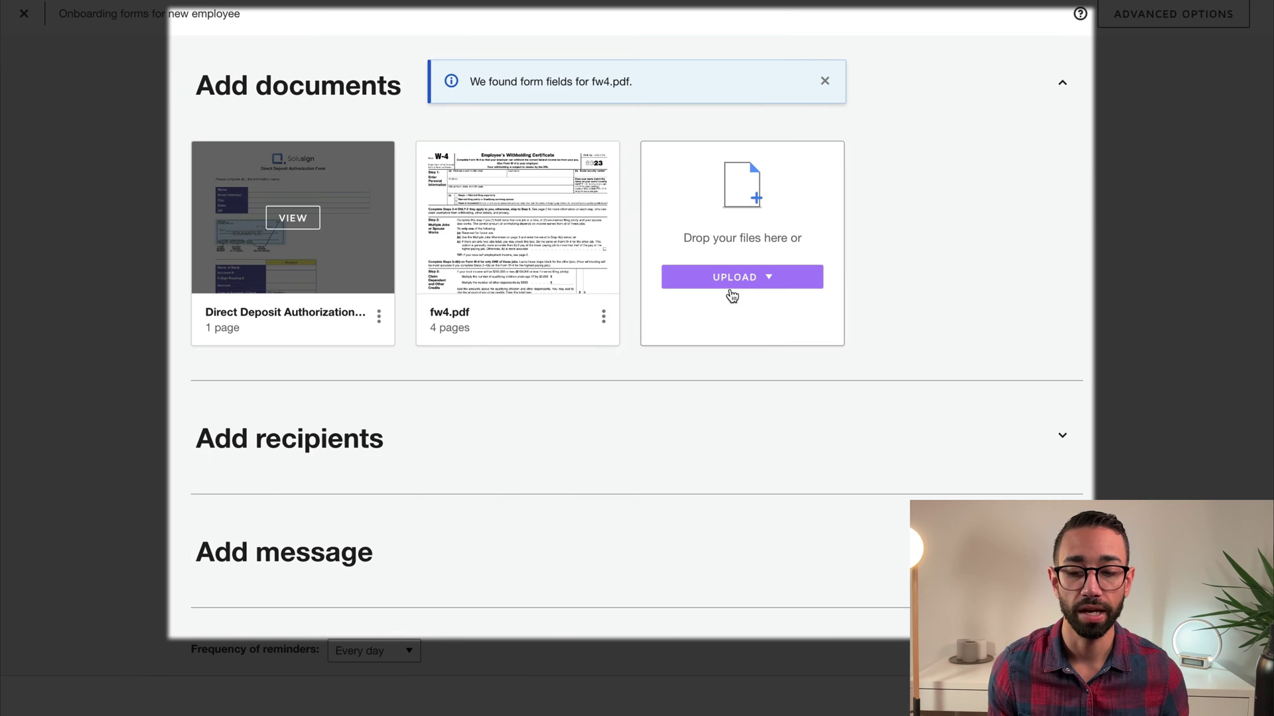
# Preview the four-page fw4.pdf W-4 form.
pyautogui.click(512, 216)
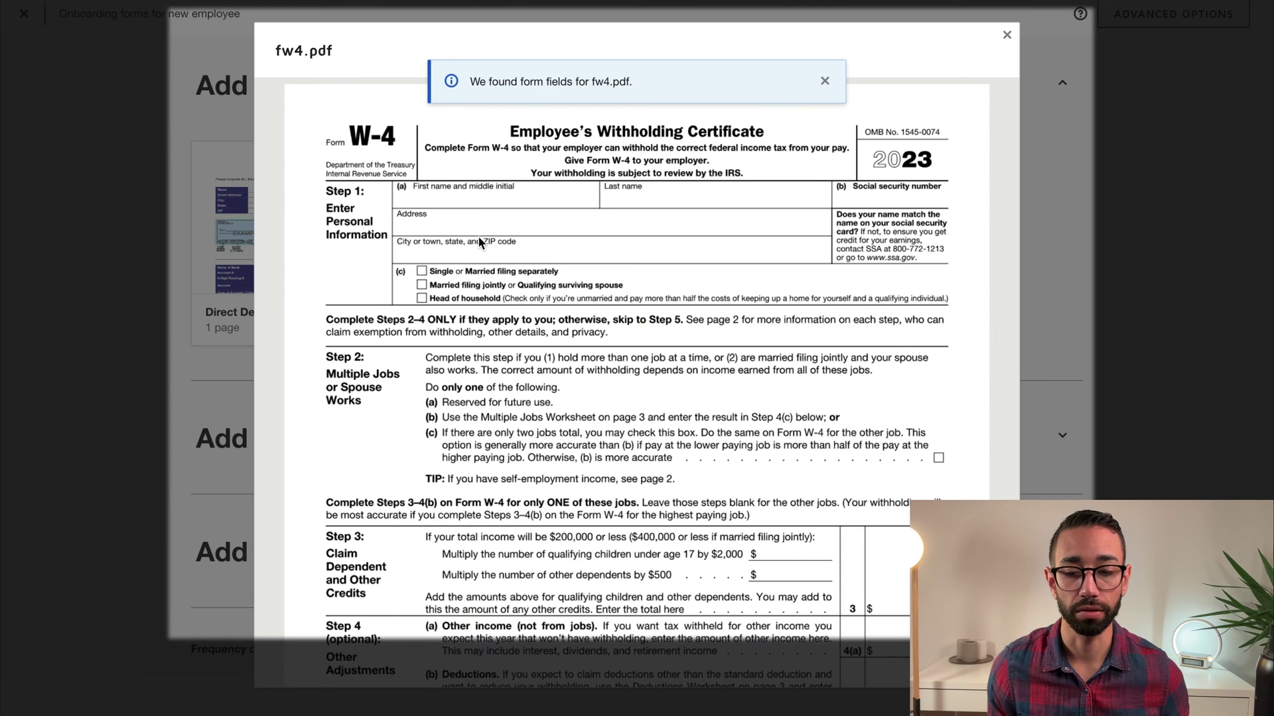
pyautogui.scroll(-3, 624, 384)
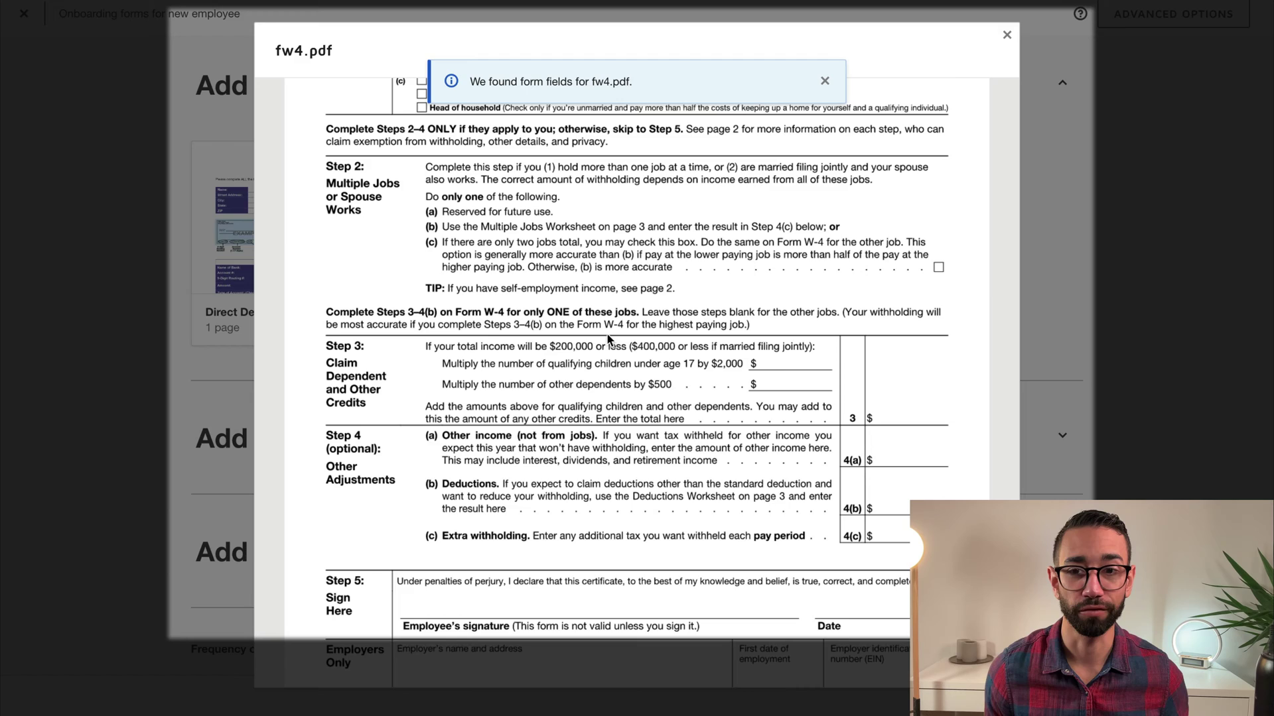
pyautogui.click(128, 284)
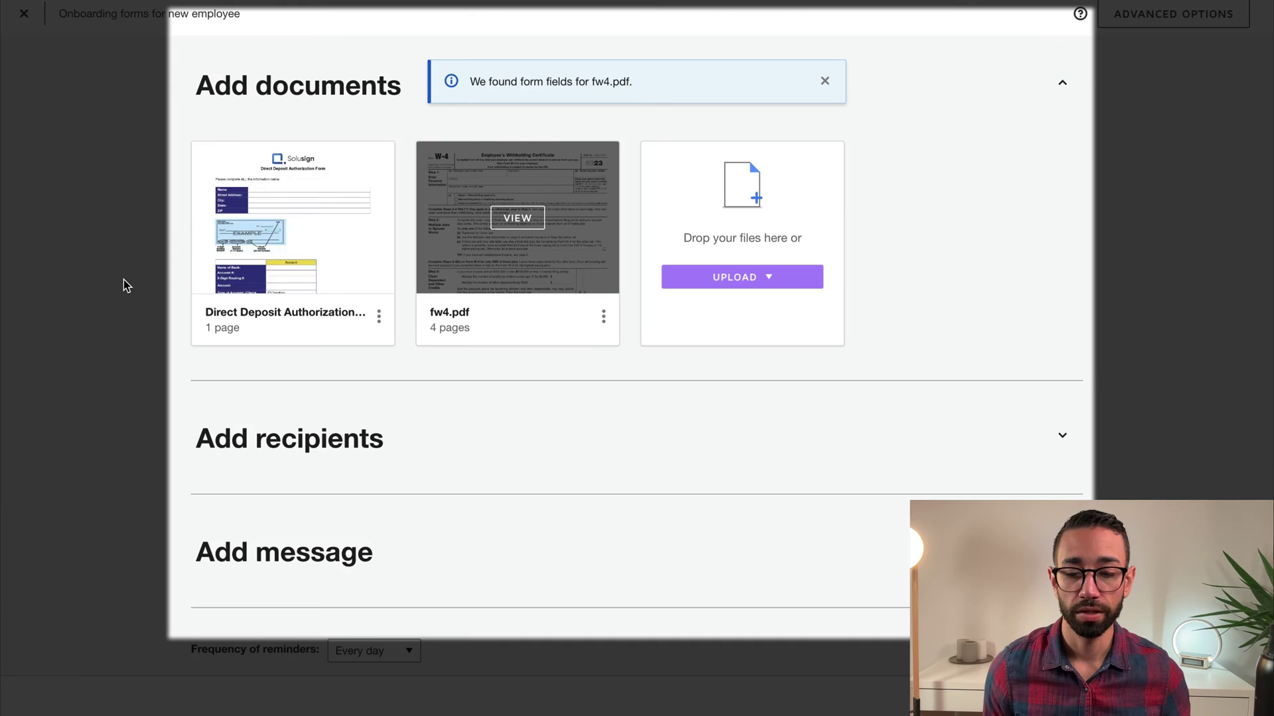
# Add a 'New employee' recipient role set to Needs to Sign.
pyautogui.click(332, 432)
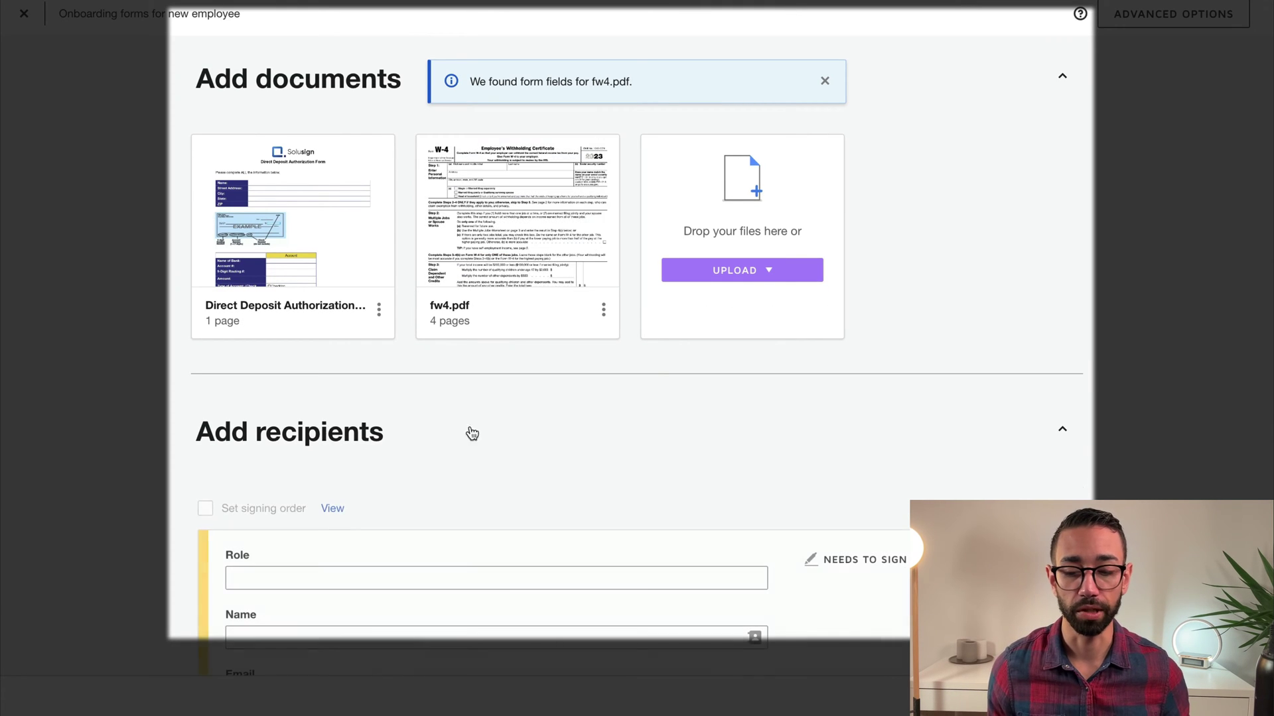
pyautogui.scroll(-4, 890, 256)
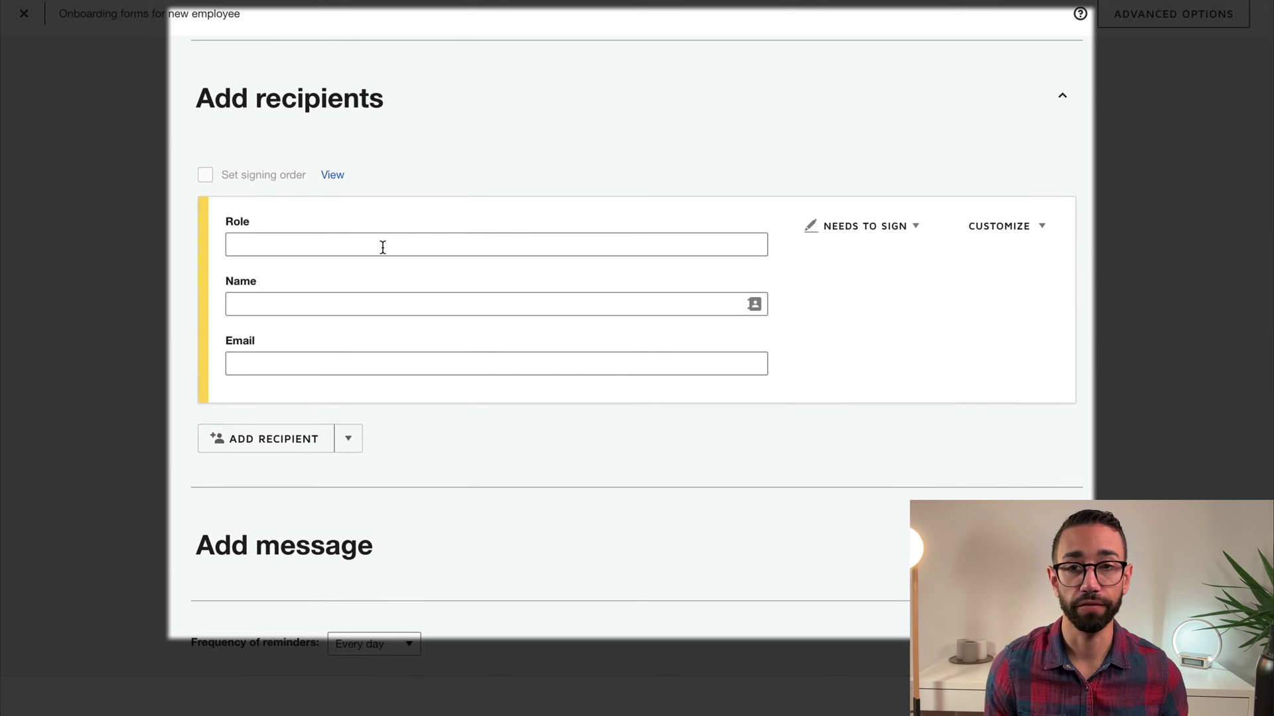
pyautogui.write('New employee')
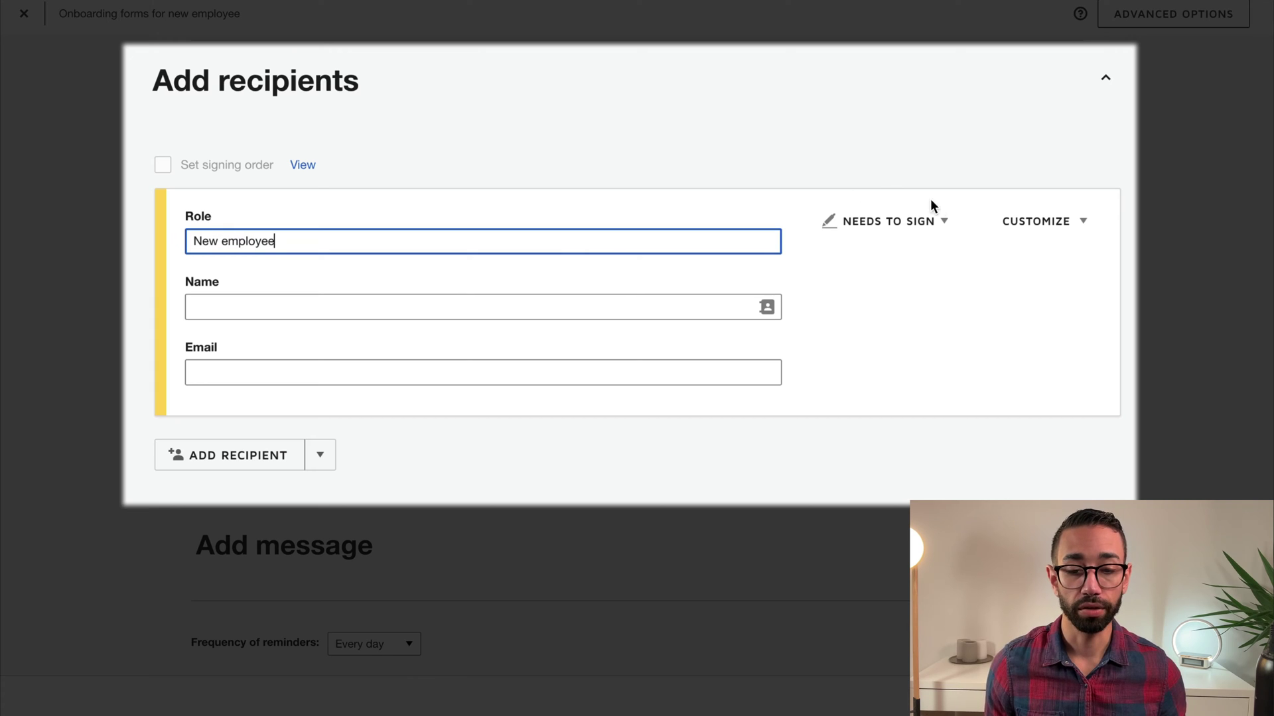
pyautogui.click(881, 227)
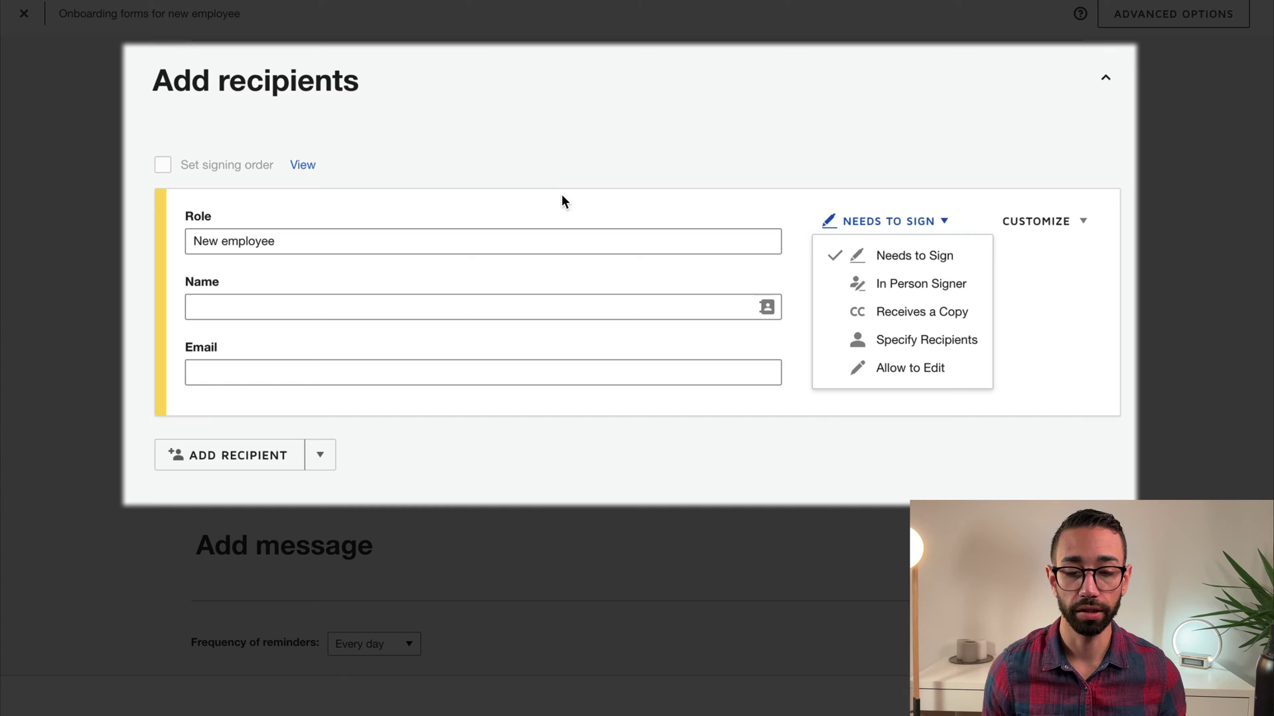
pyautogui.click(792, 119)
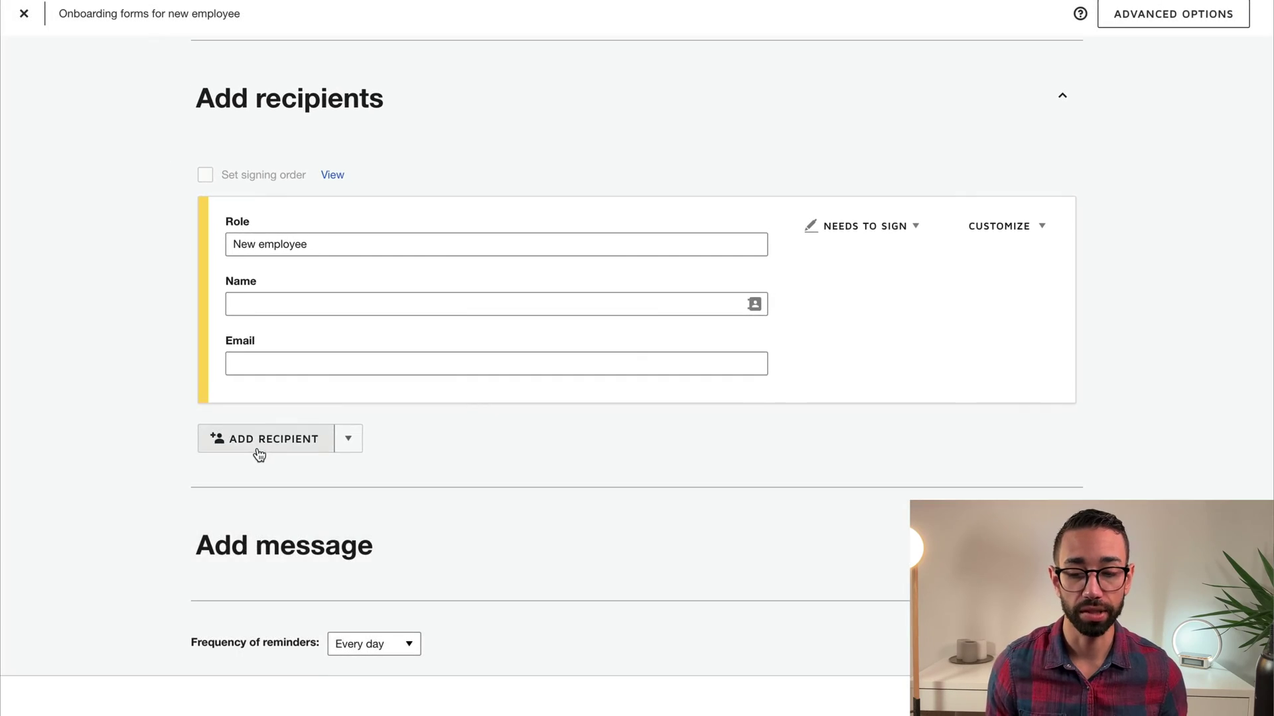
# Add a second 'Payroll' role set to Receives a Copy.
pyautogui.click(259, 439)
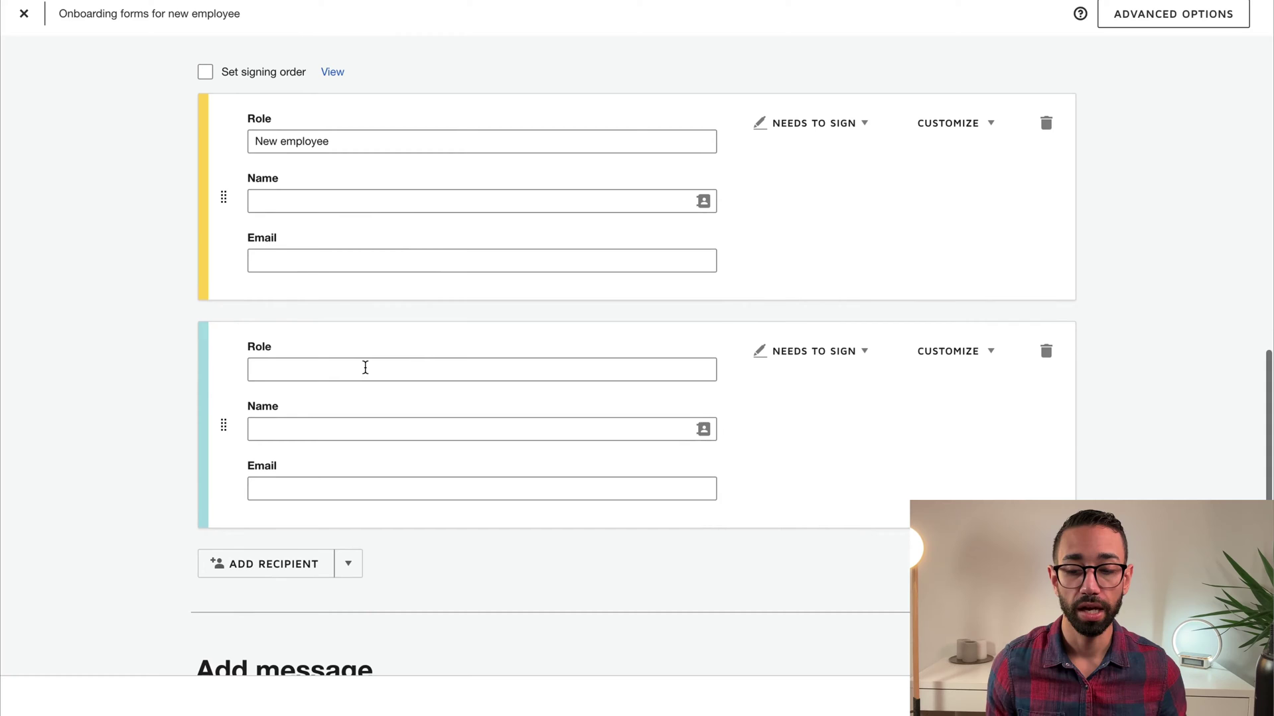
pyautogui.write('Payroll')
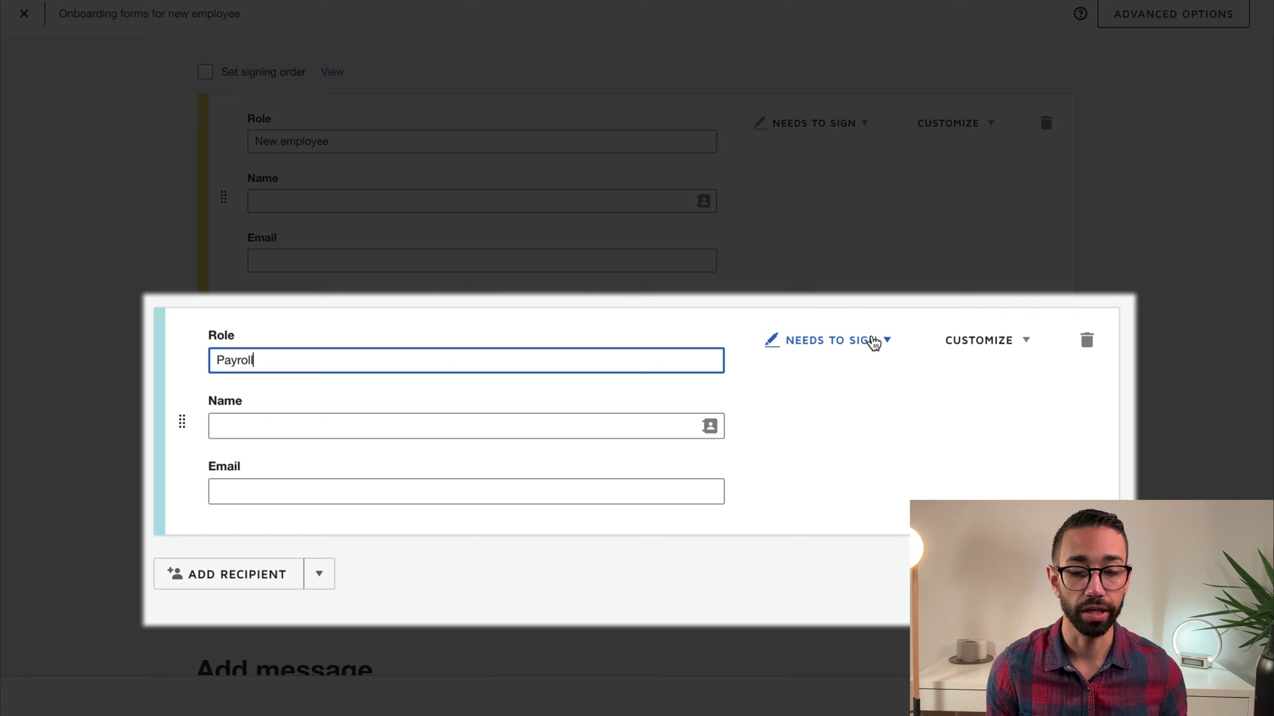
pyautogui.click(873, 343)
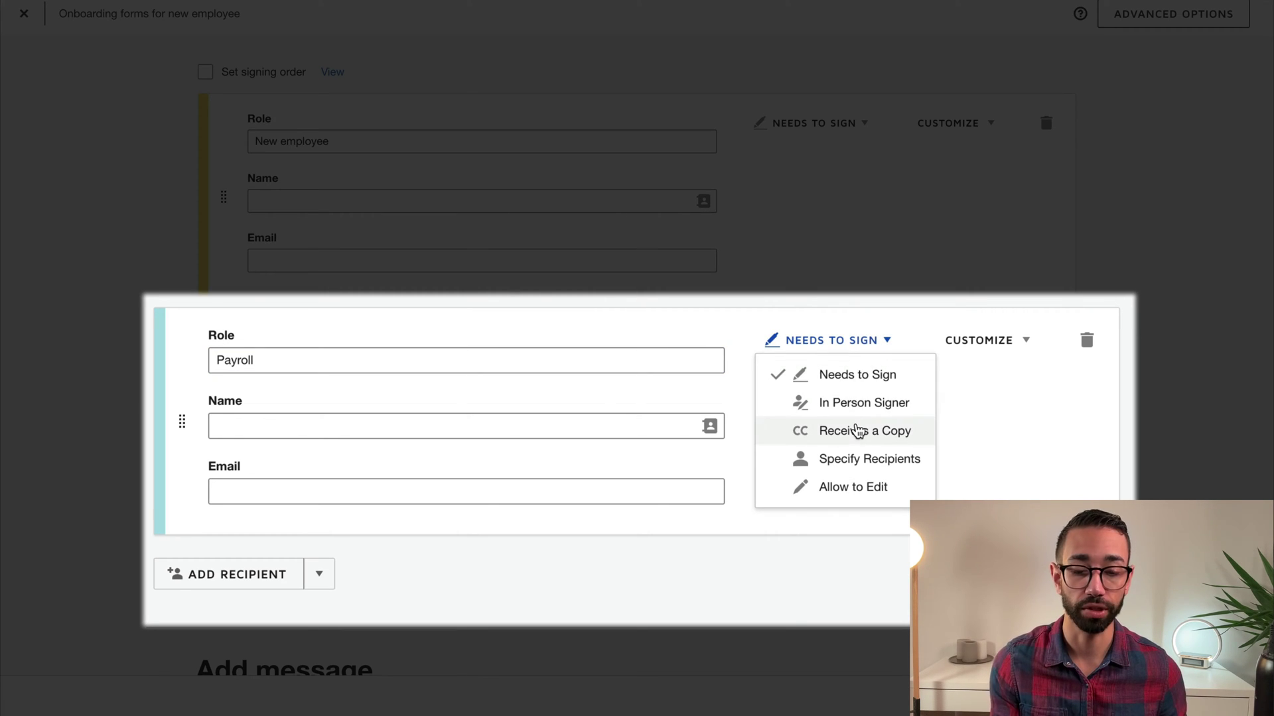
pyautogui.click(858, 432)
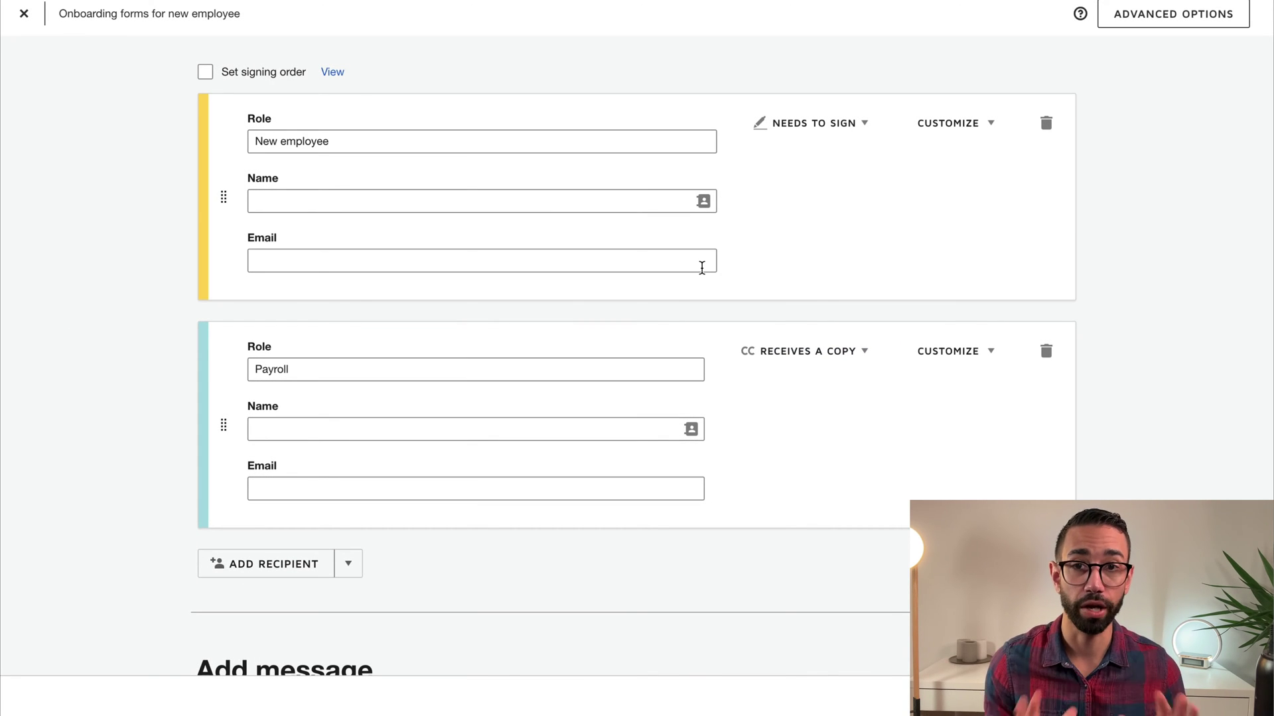
pyautogui.scroll(1, 632, 252)
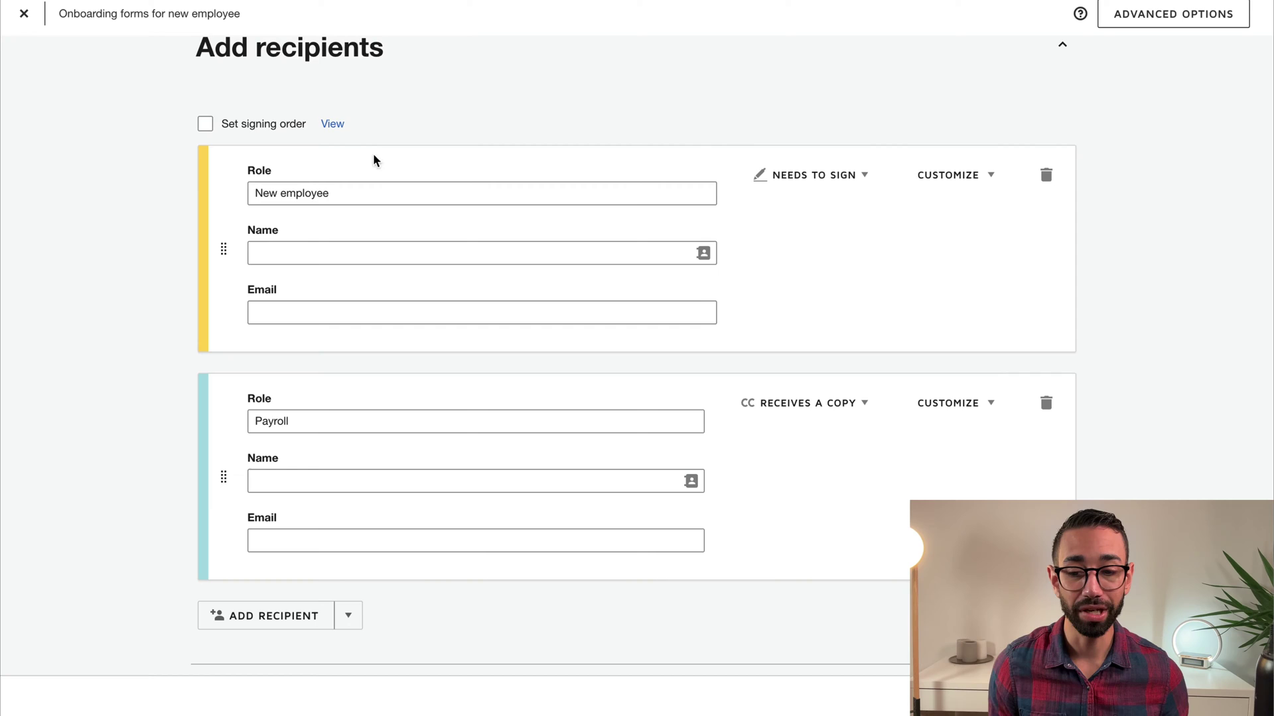
# Inspect the signing order diagram for the recipients.
pyautogui.click(334, 125)
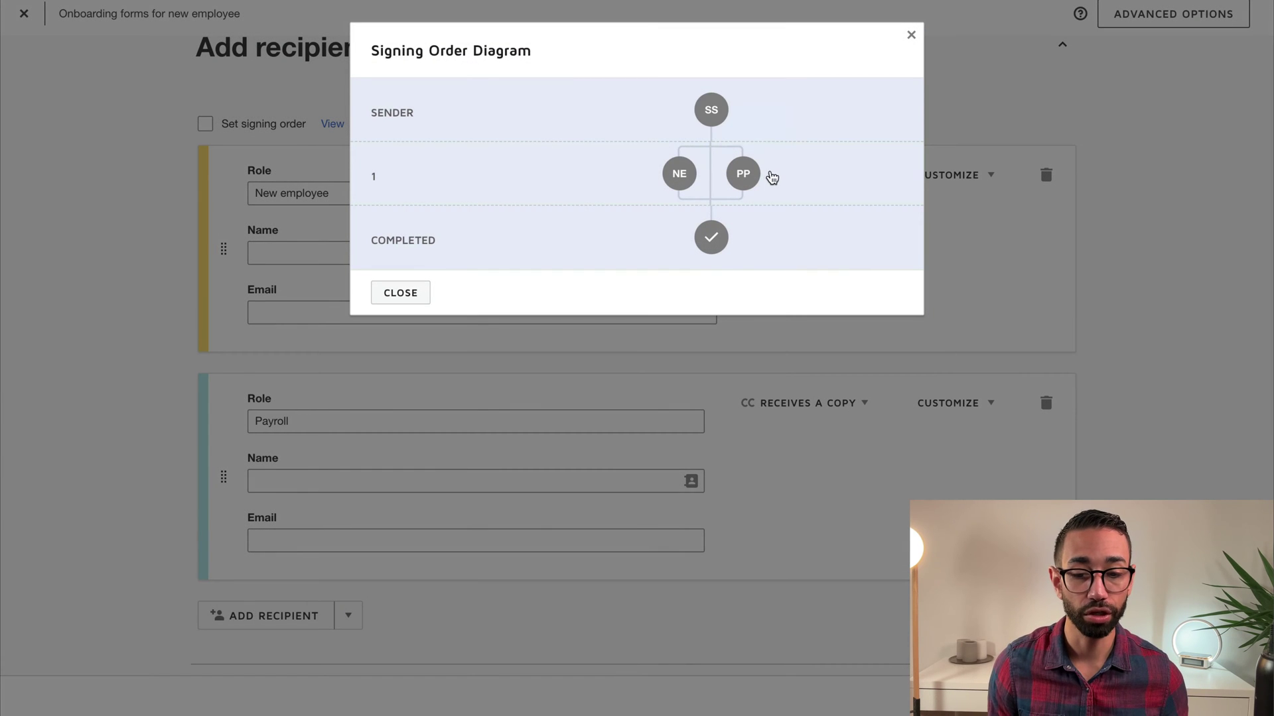
pyautogui.moveTo(743, 176)
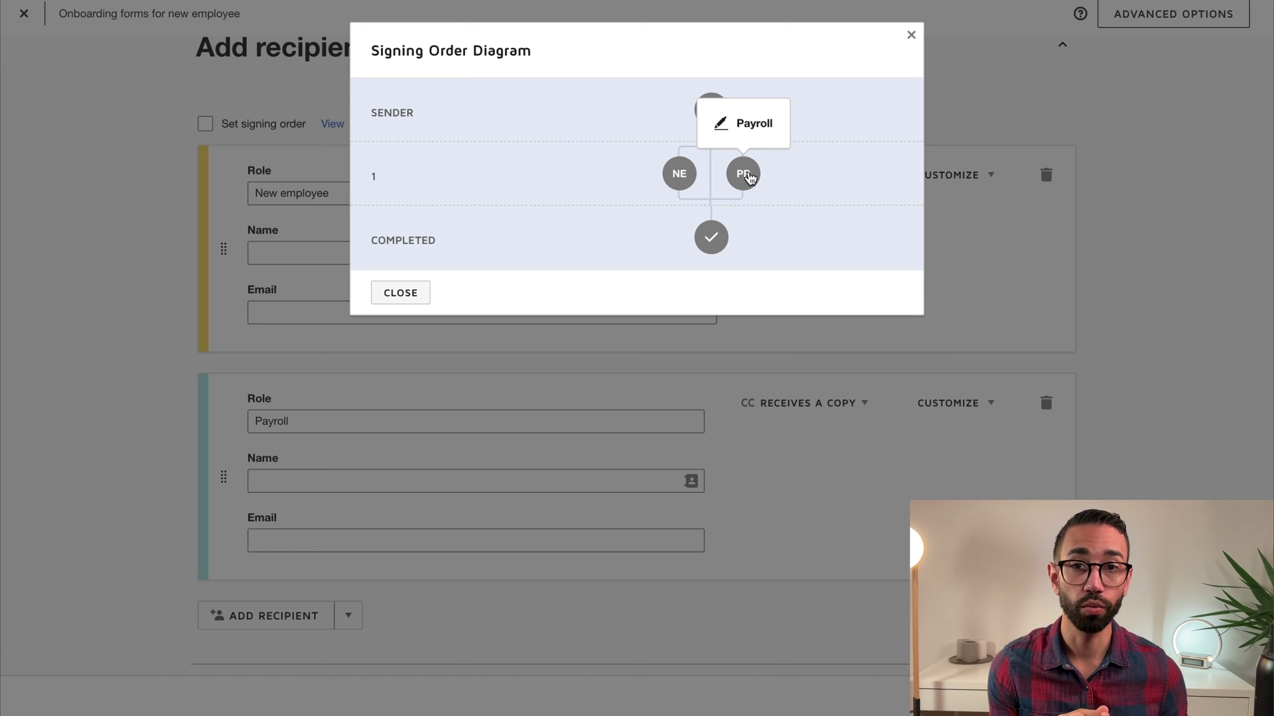
pyautogui.moveTo(686, 180)
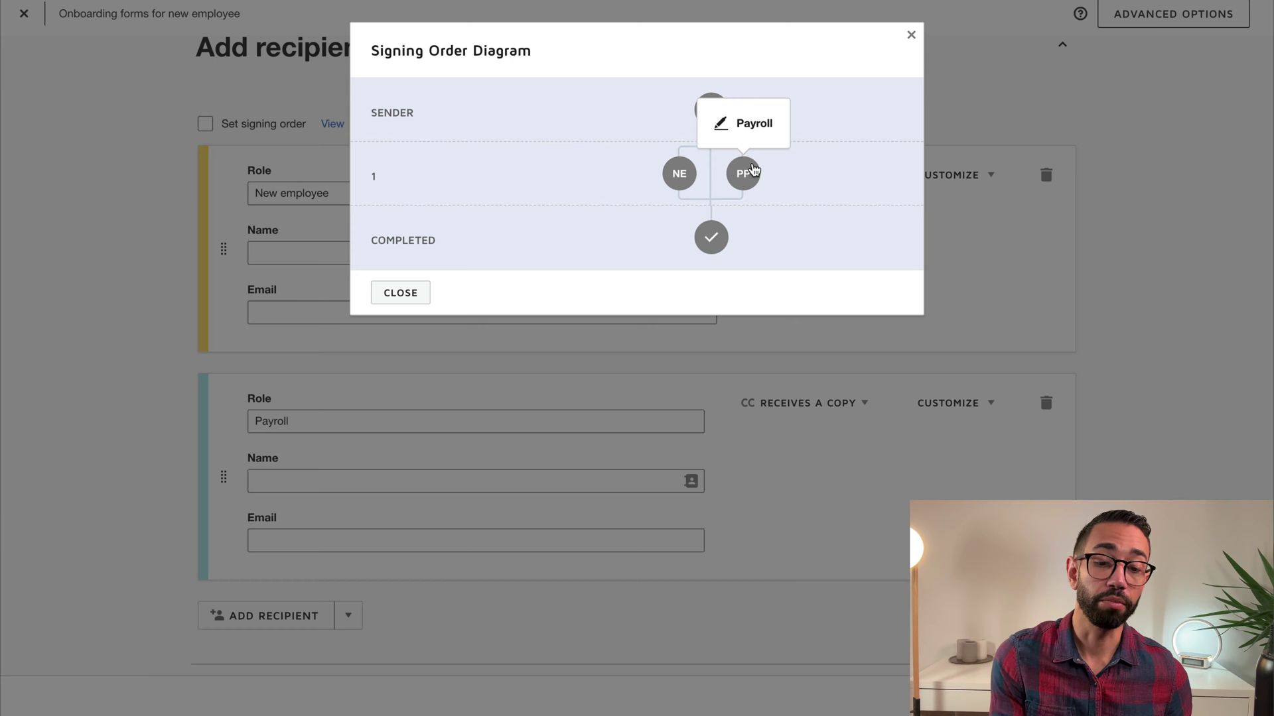
pyautogui.click(912, 38)
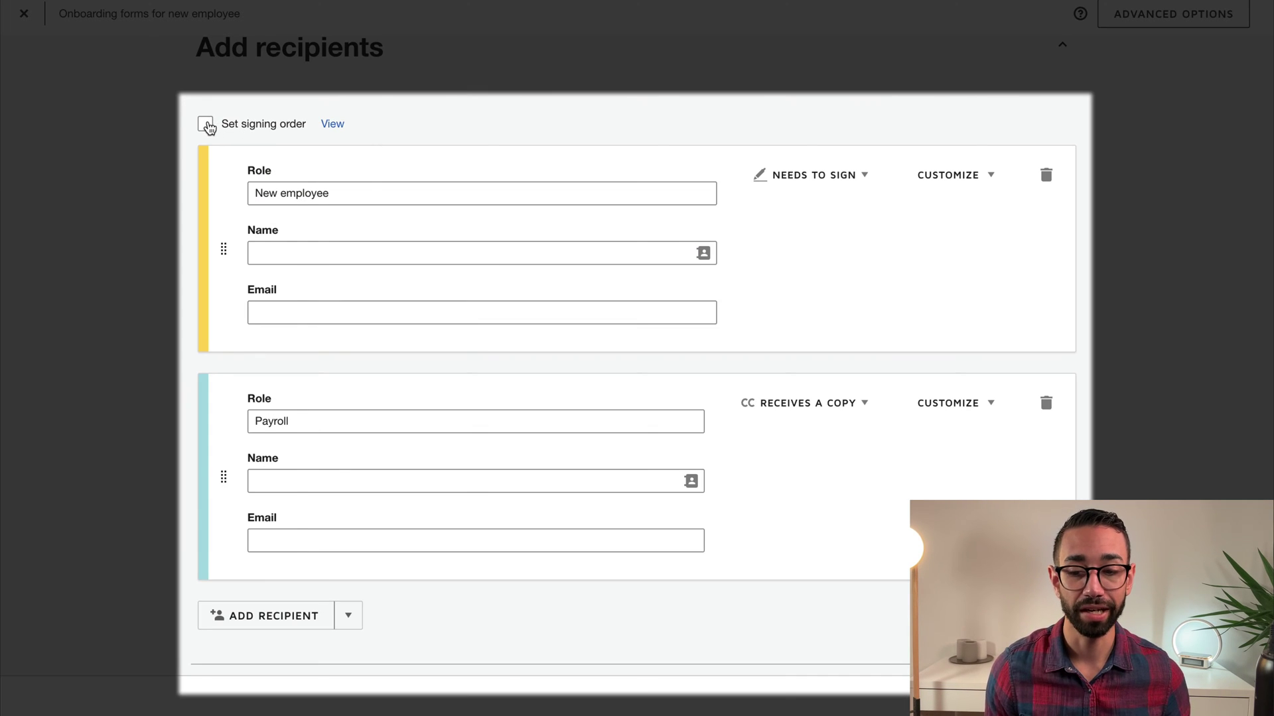
# Turn on signing order, add a third recipient with order 2, and review the diagram.
pyautogui.click(206, 125)
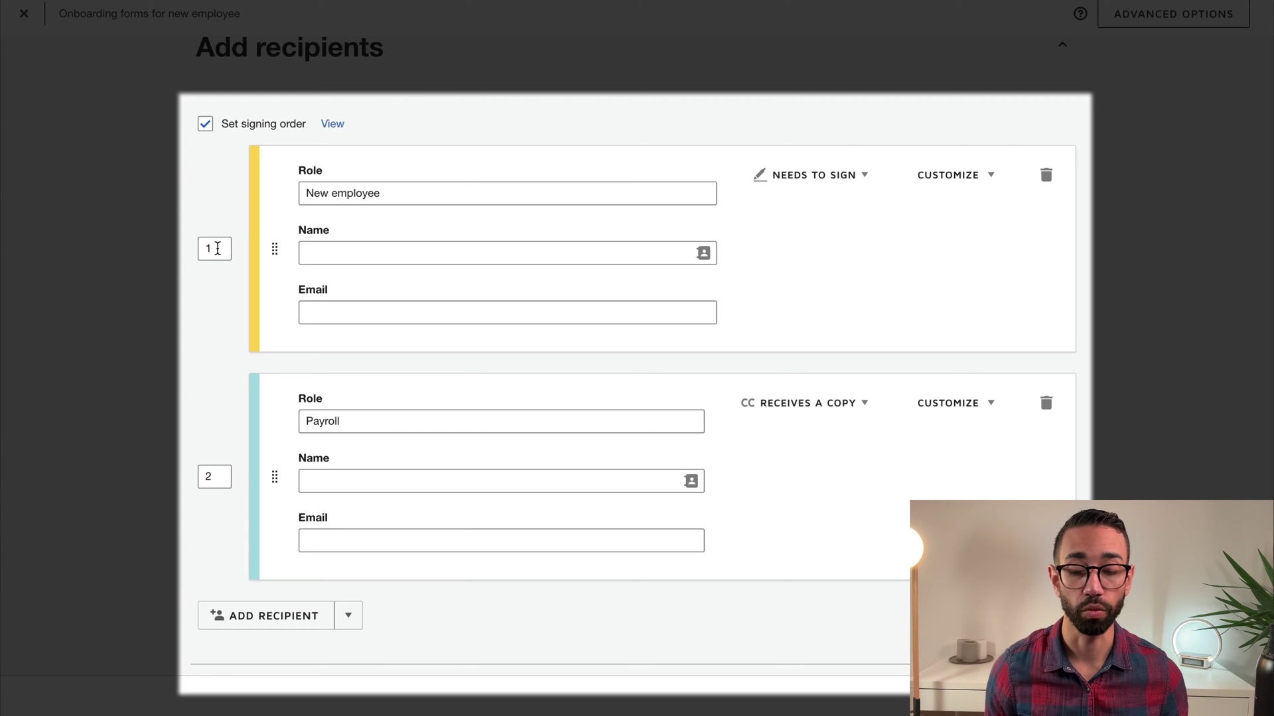
pyautogui.scroll(-3, 239, 464)
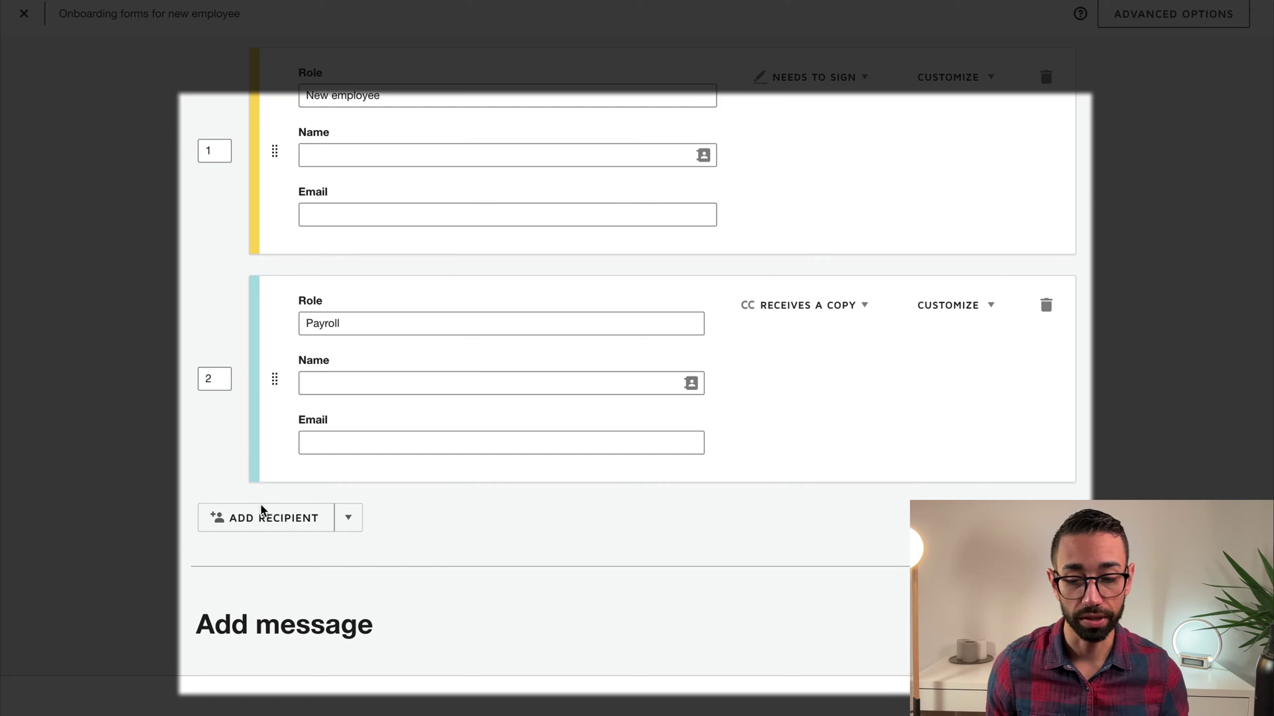
pyautogui.click(261, 514)
pyautogui.scroll(3, 372, 464)
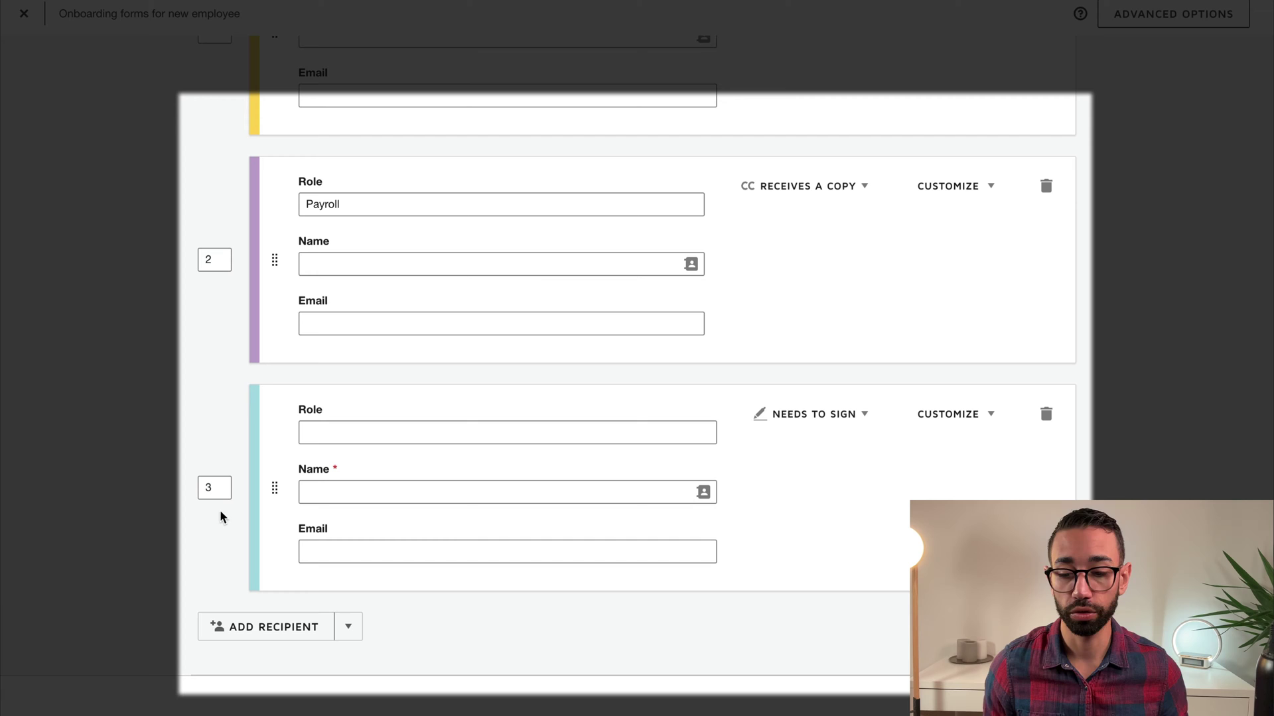
pyautogui.click(212, 488)
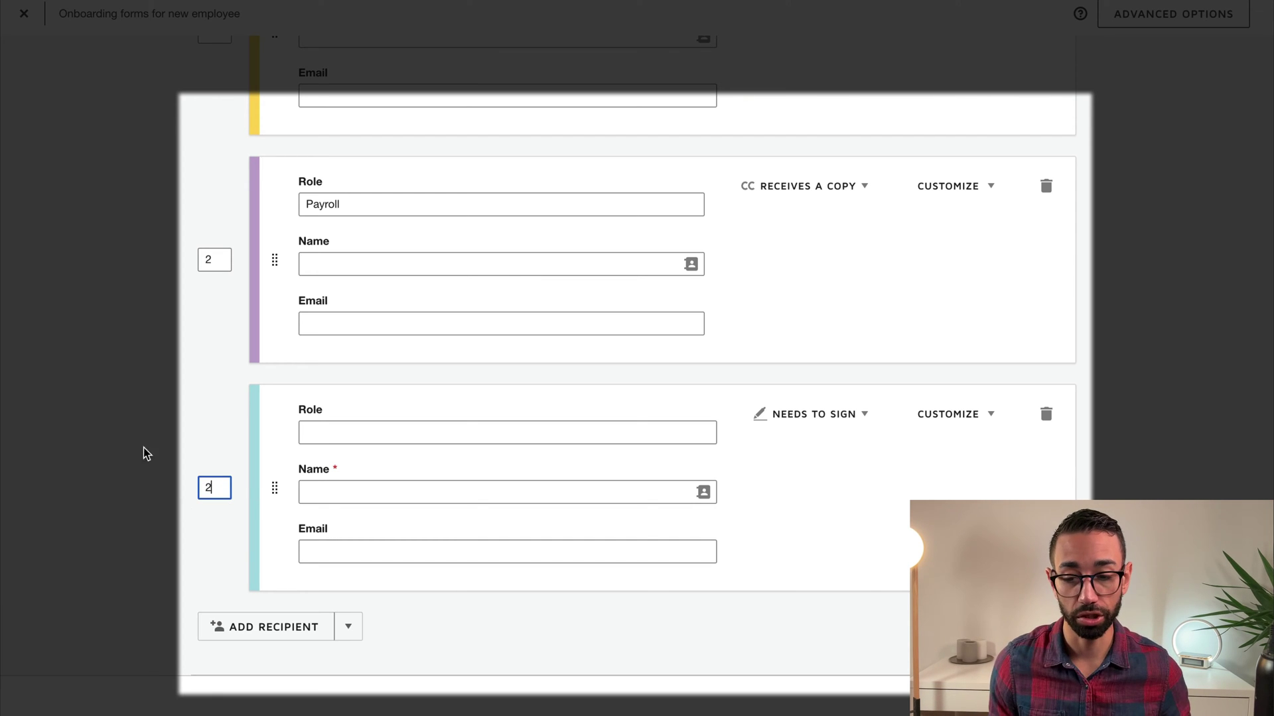
pyautogui.write('2')
pyautogui.click(210, 435)
pyautogui.scroll(5, 440, 375)
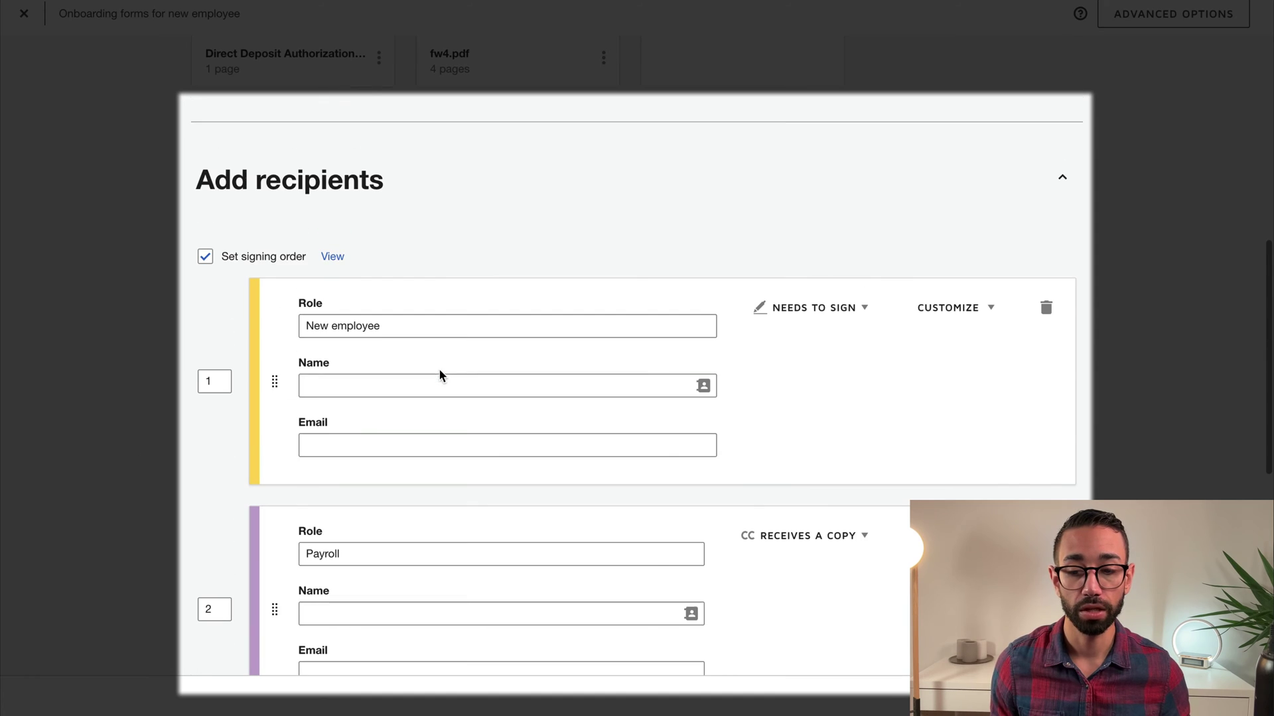
pyautogui.click(334, 257)
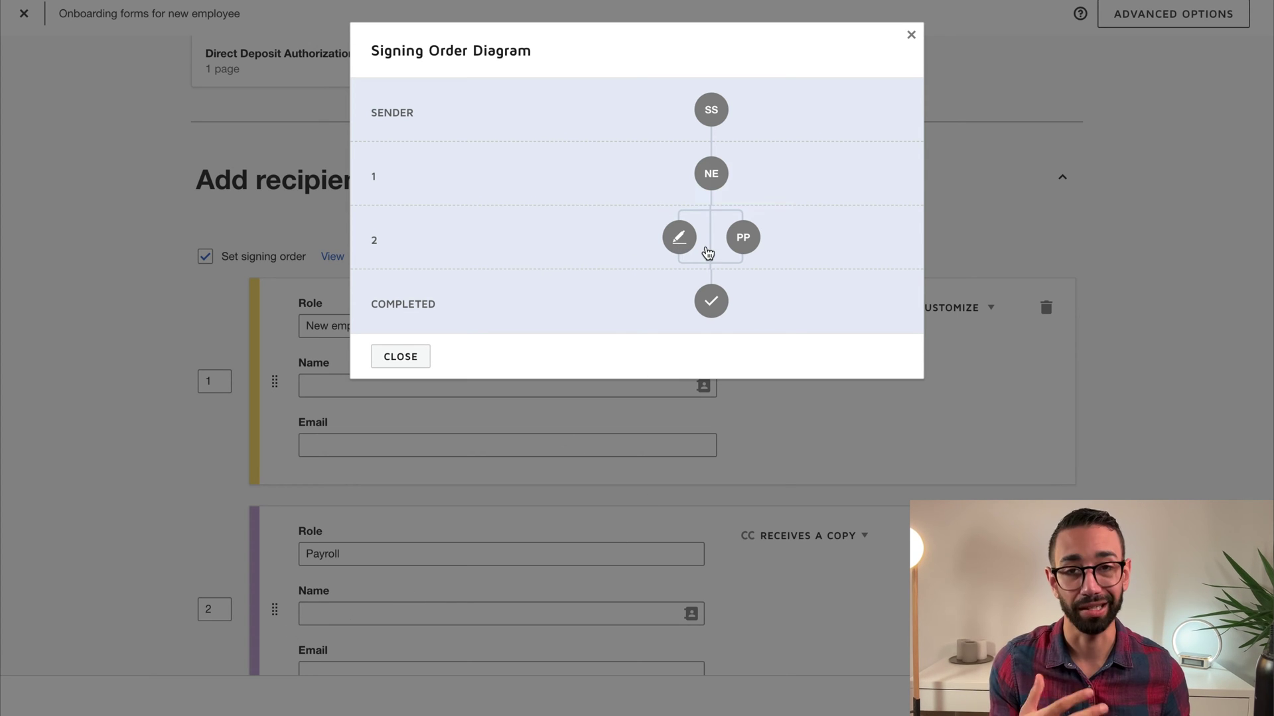
pyautogui.click(910, 36)
# Delete the third recipient and fill Payroll's name and email from a saved contact.
pyautogui.scroll(-6, 528, 474)
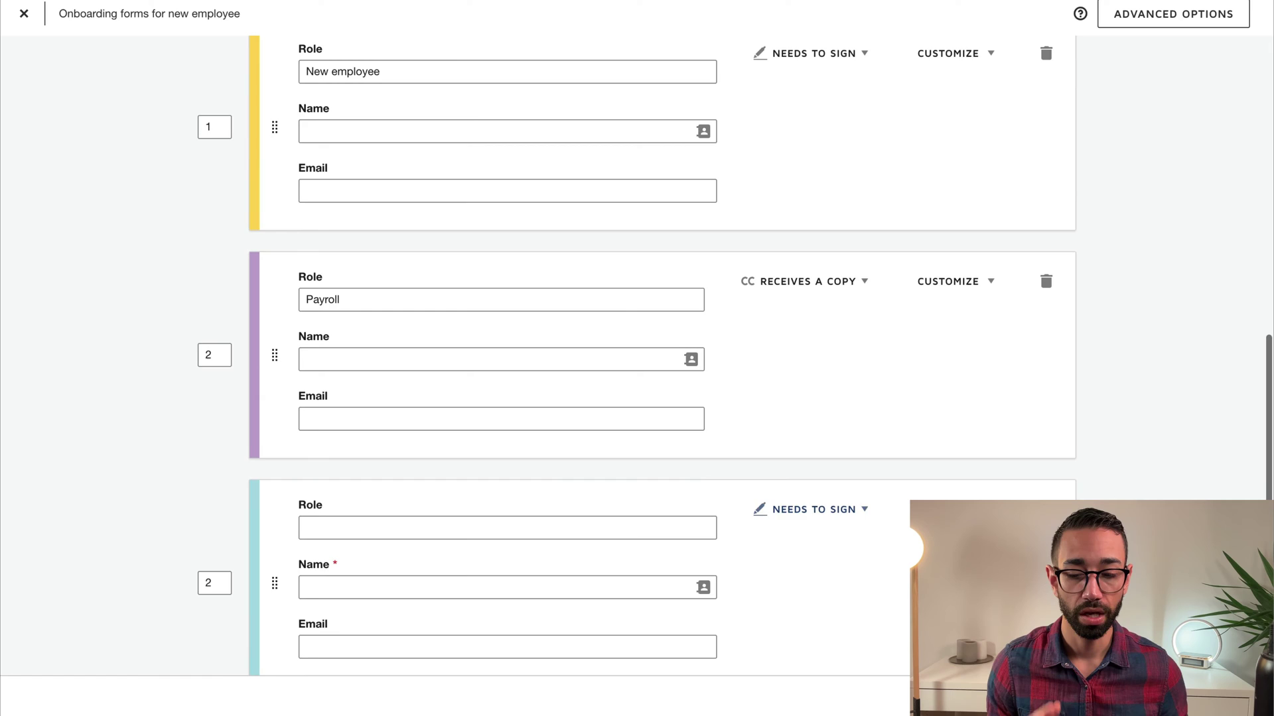
pyautogui.click(1046, 381)
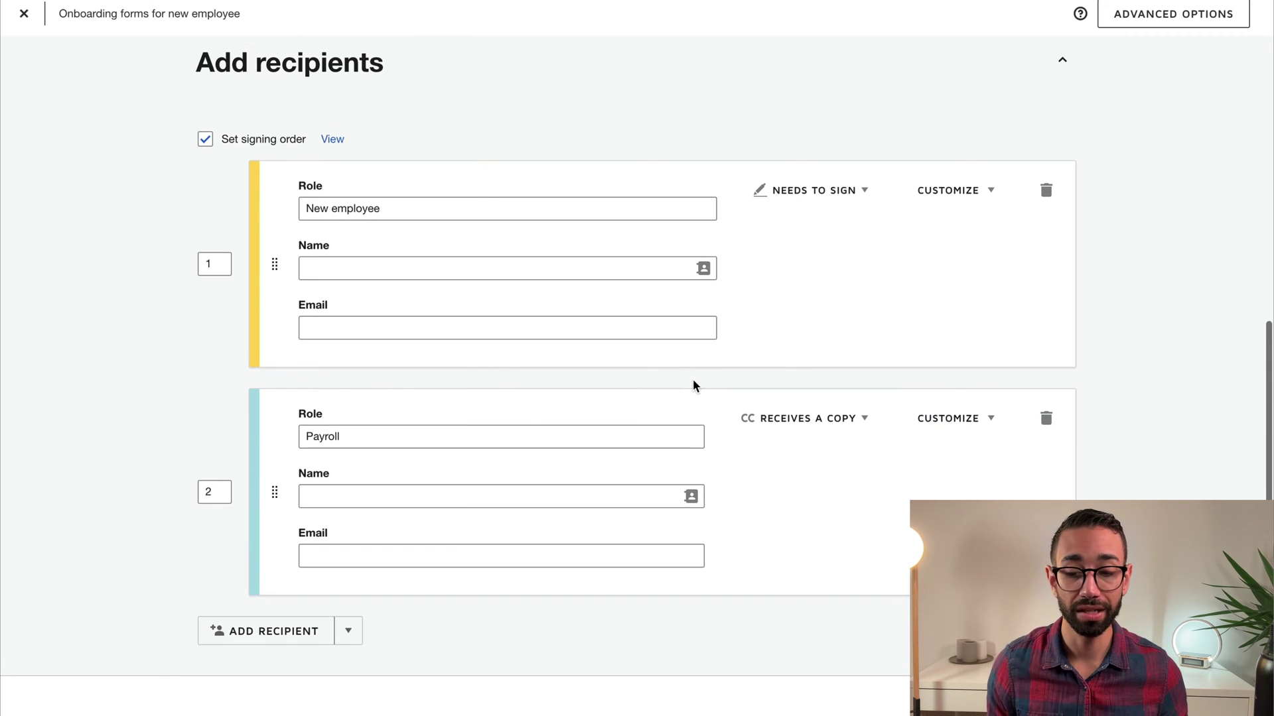
pyautogui.click(380, 497)
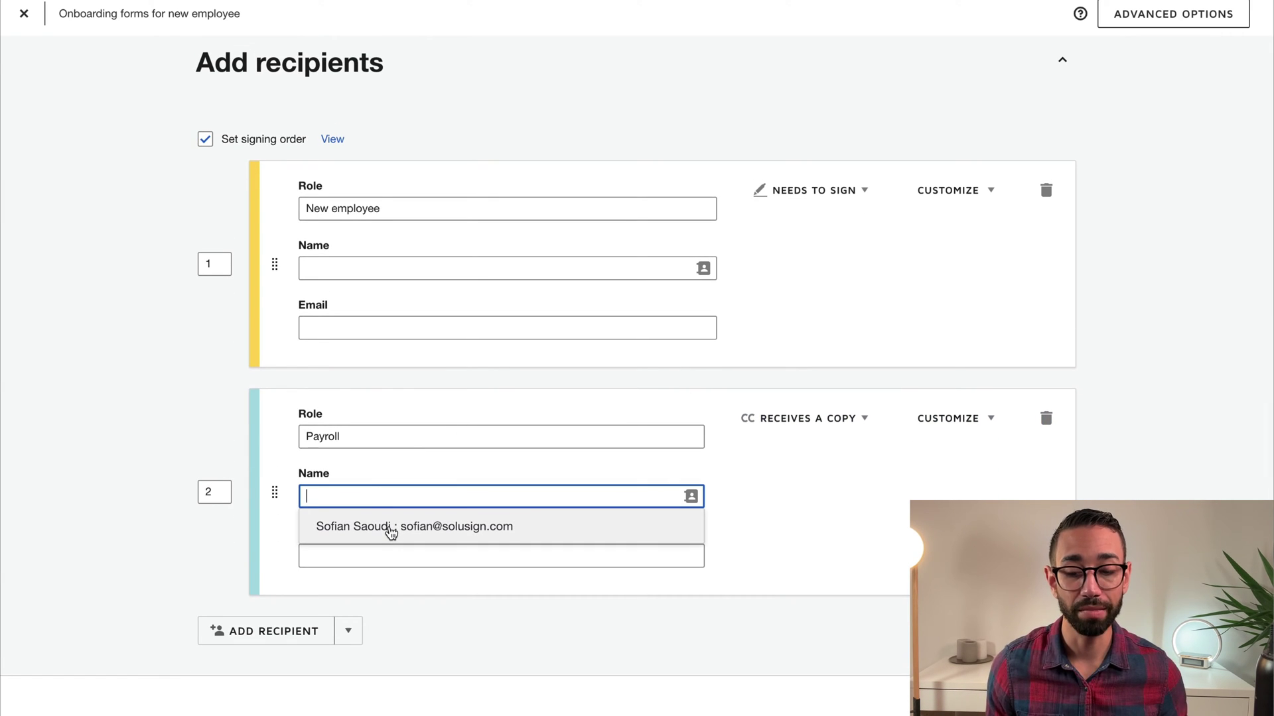
pyautogui.click(391, 527)
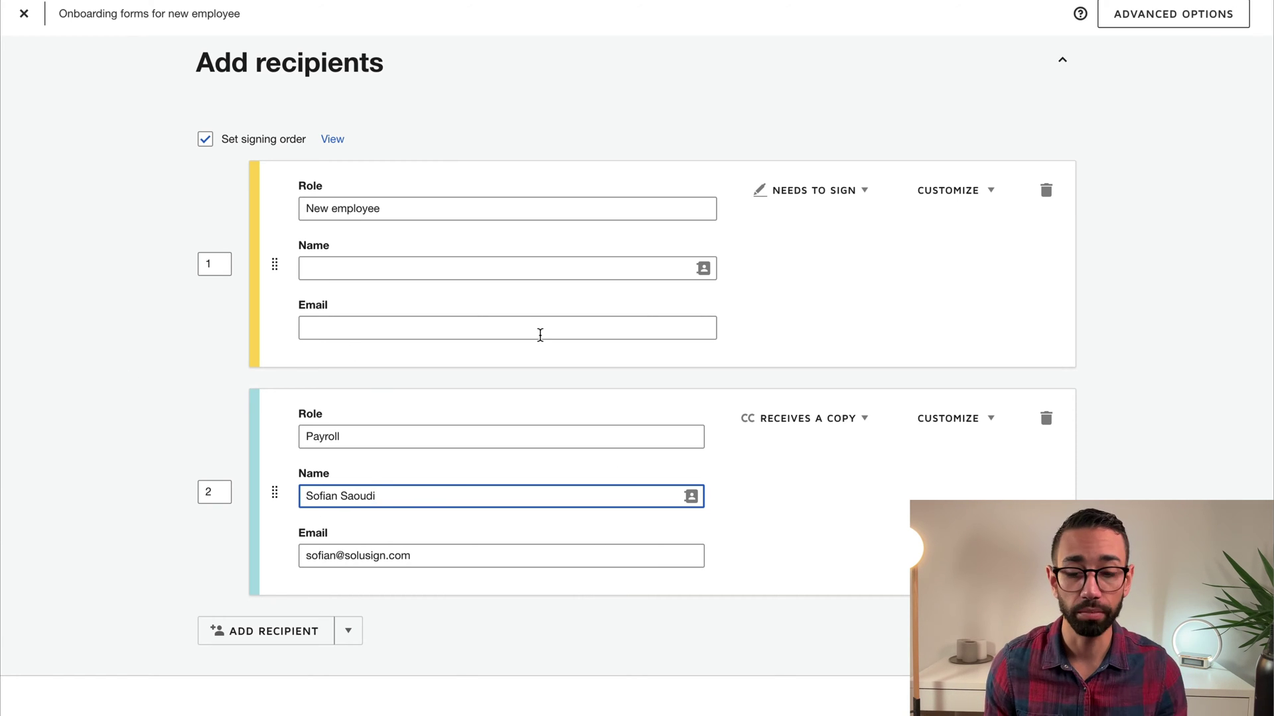
pyautogui.scroll(-3, 498, 377)
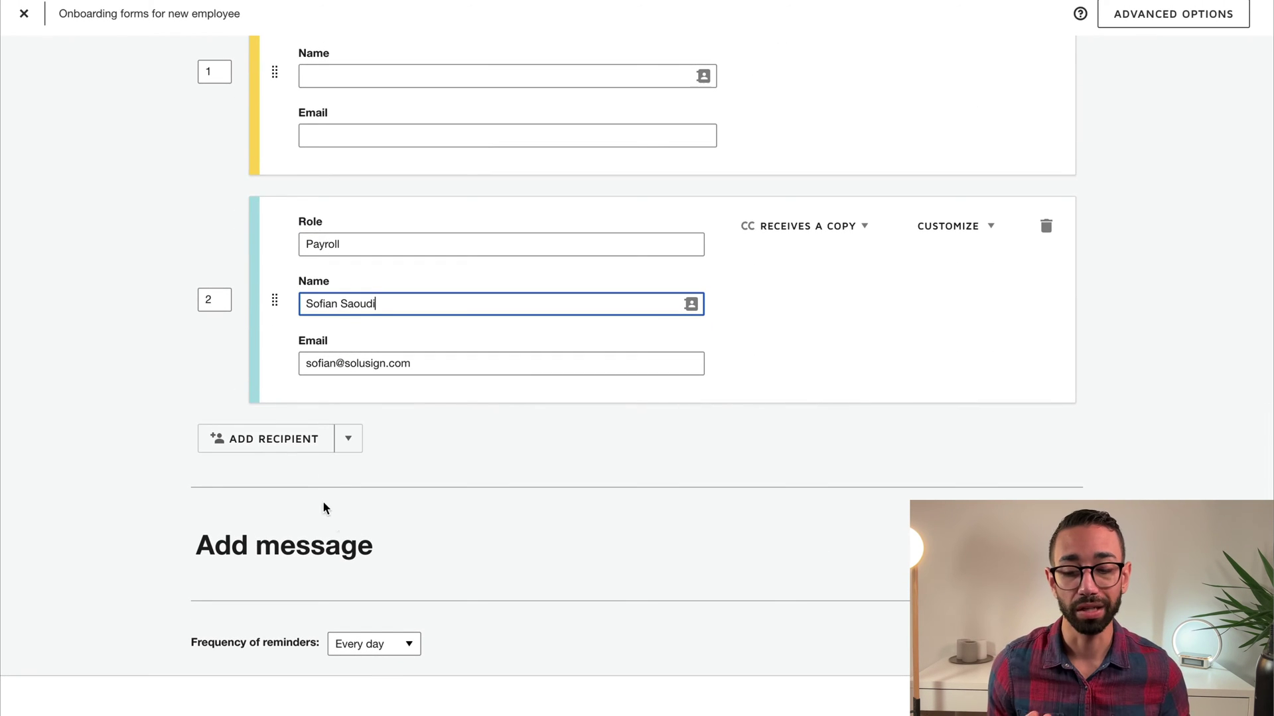
pyautogui.click(363, 551)
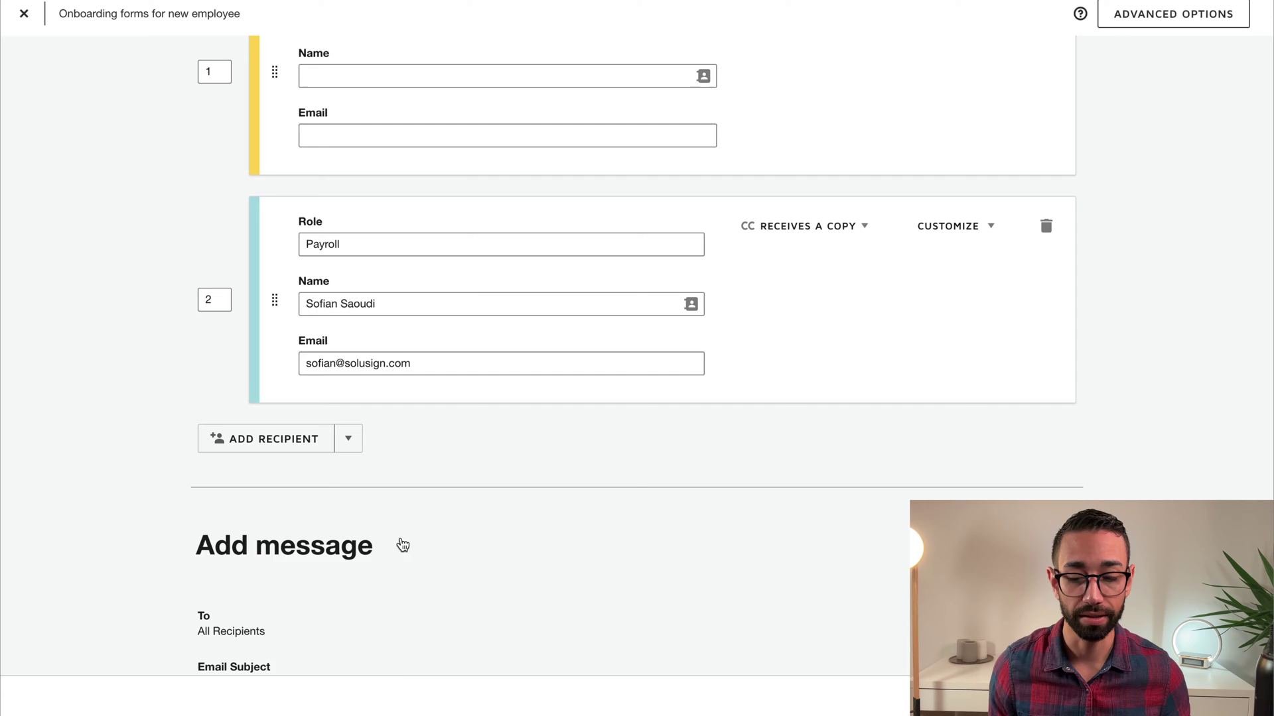
# Replace the subject's file names with 'Onboarding forms for' plus the New employee's name placeholder.
pyautogui.scroll(-4, 637, 489)
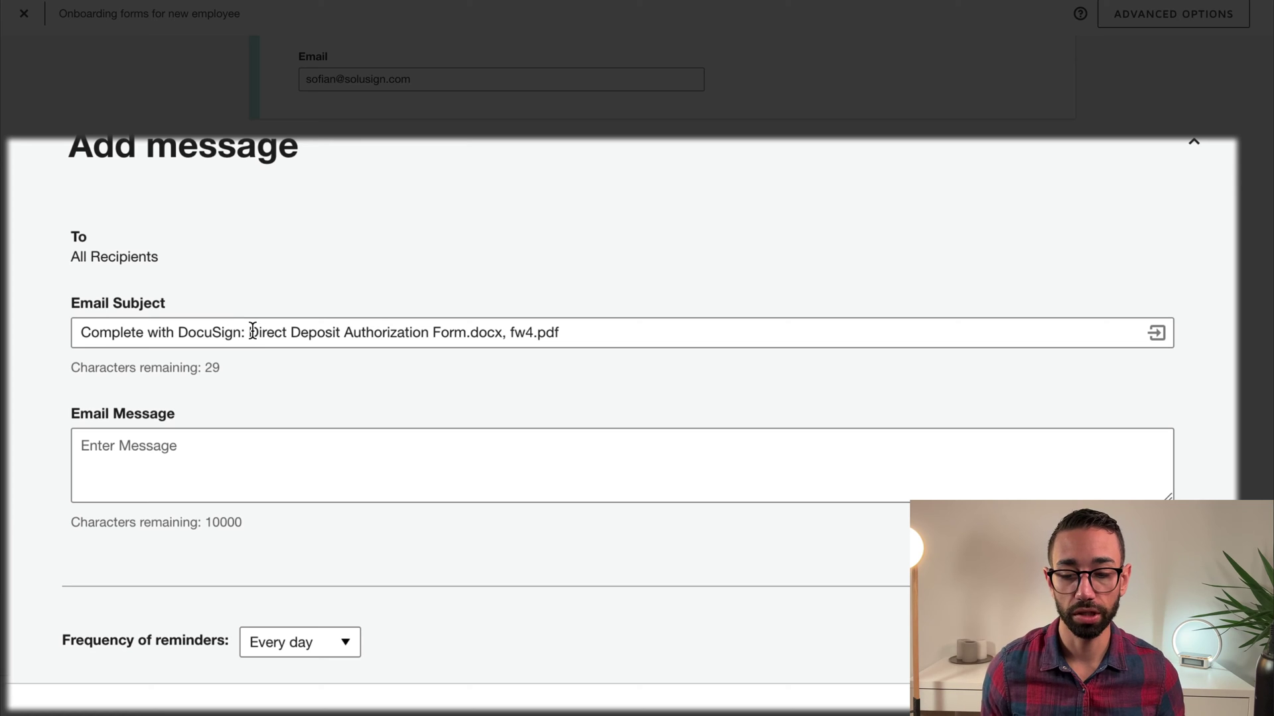
pyautogui.moveTo(247, 331); pyautogui.dragTo(819, 330)
pyautogui.write('Onboarding forms for')
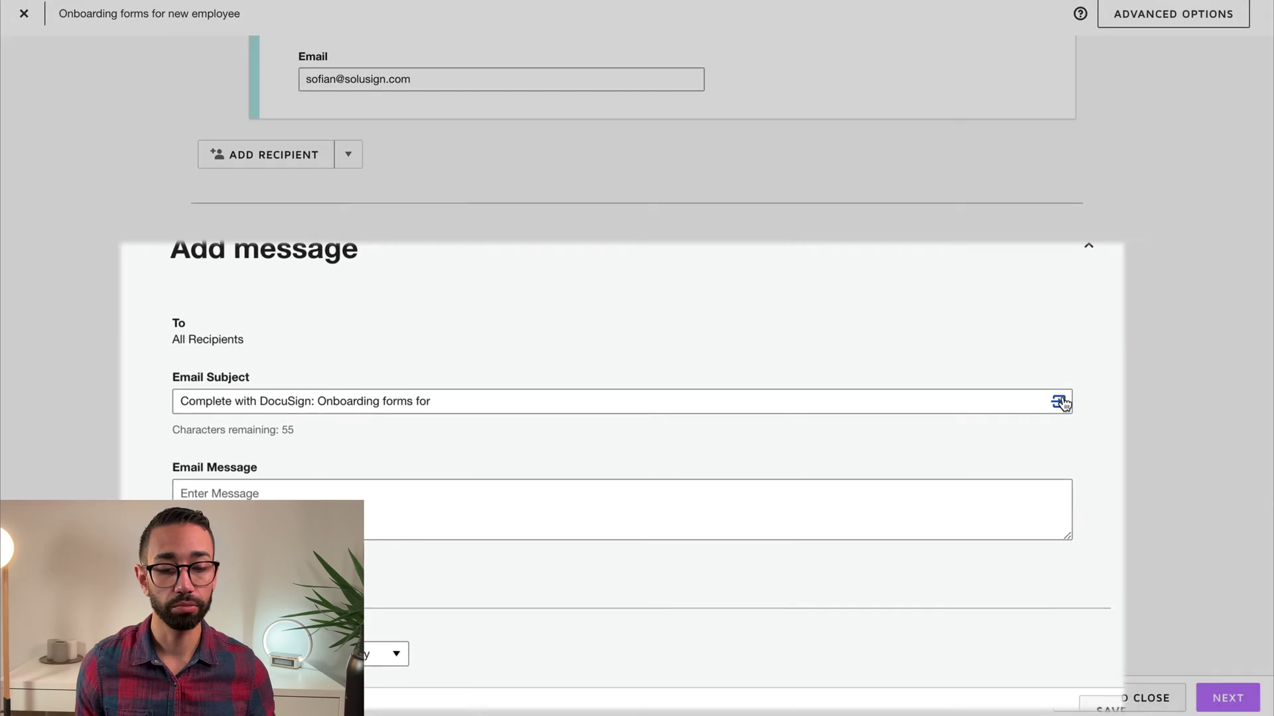
pyautogui.click(1163, 332)
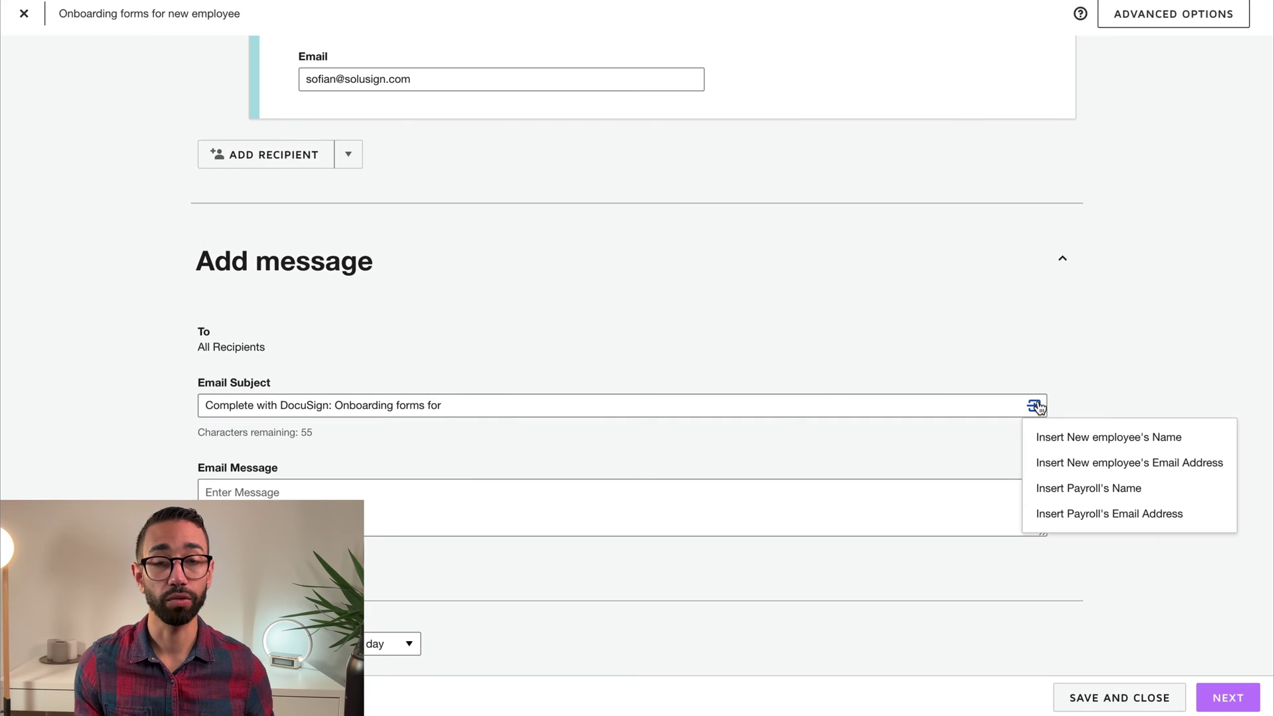
pyautogui.click(1088, 443)
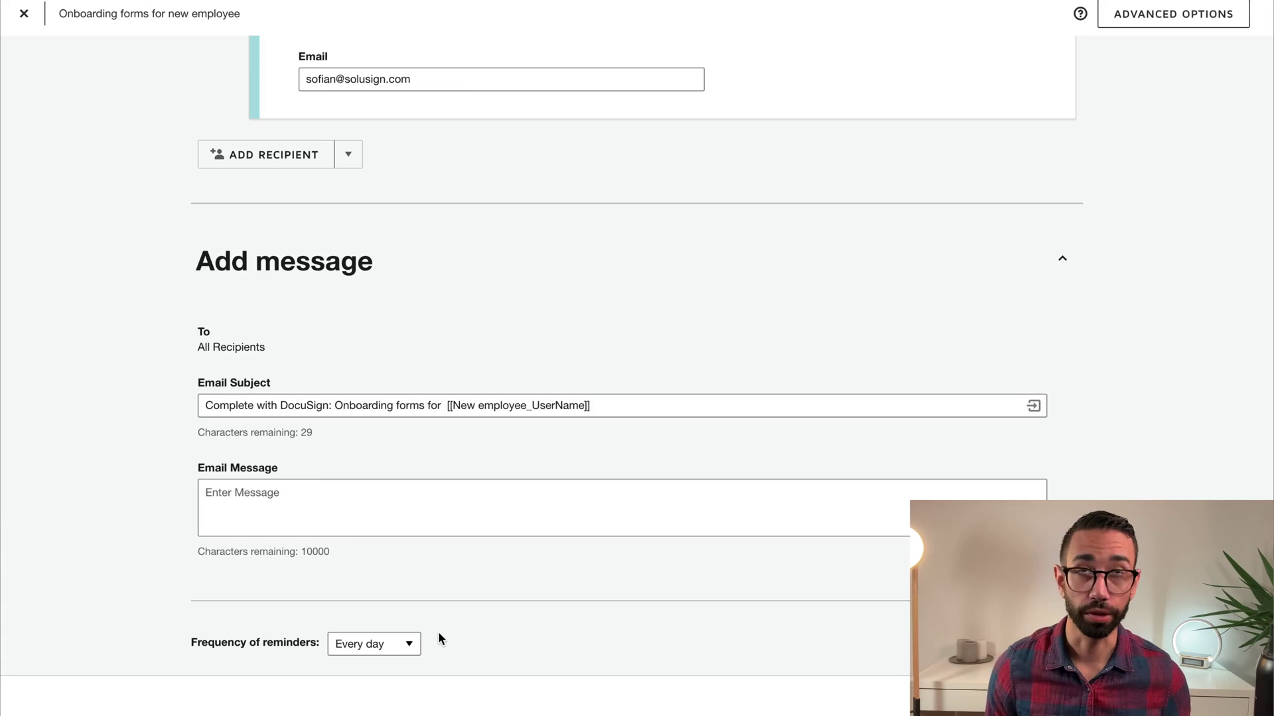
# Set reminder frequency to Custom with automatic reminders disabled, and save the advanced options.
pyautogui.click(375, 647)
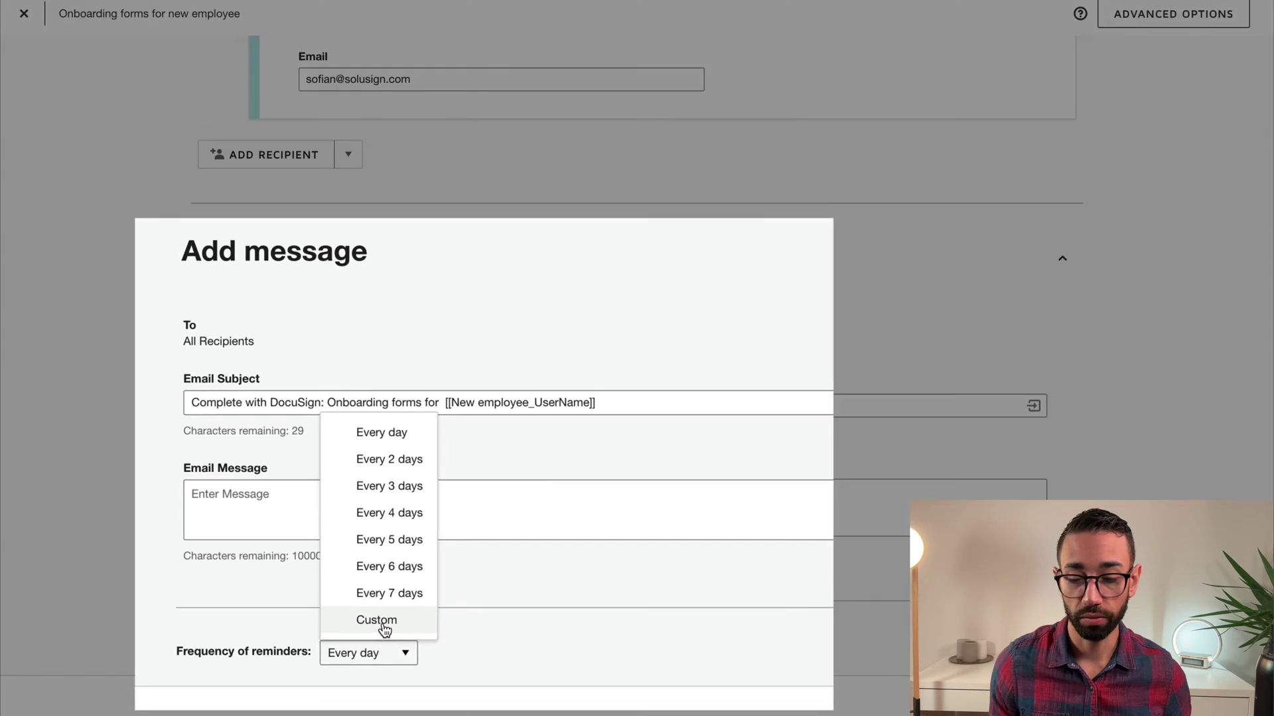
pyautogui.click(388, 613)
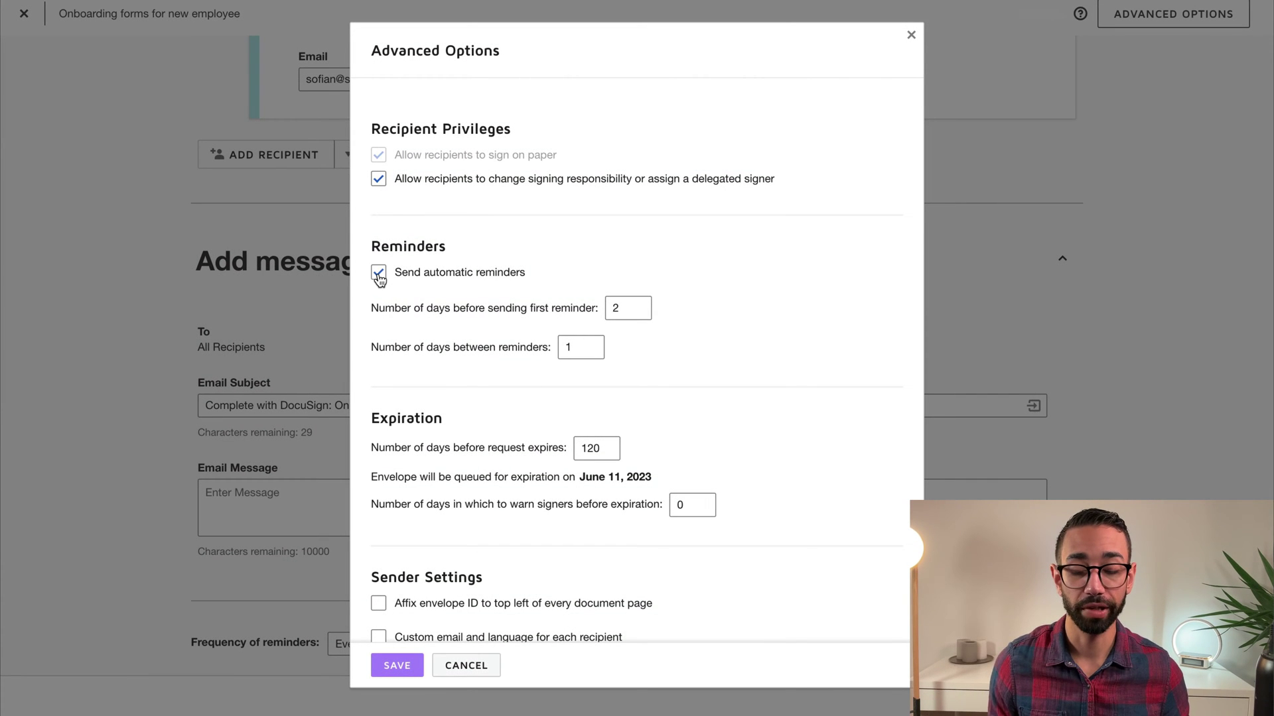
pyautogui.click(378, 273)
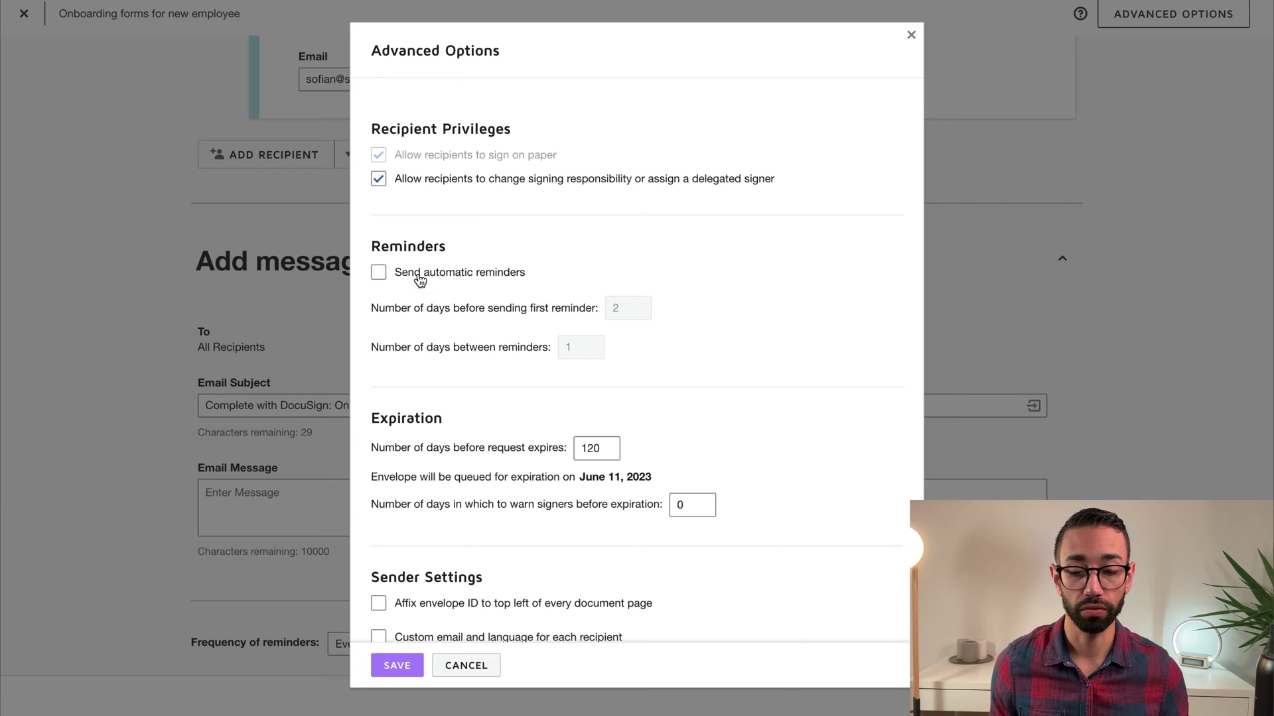
pyautogui.scroll(-3, 378, 144)
pyautogui.scroll(3, 534, 251)
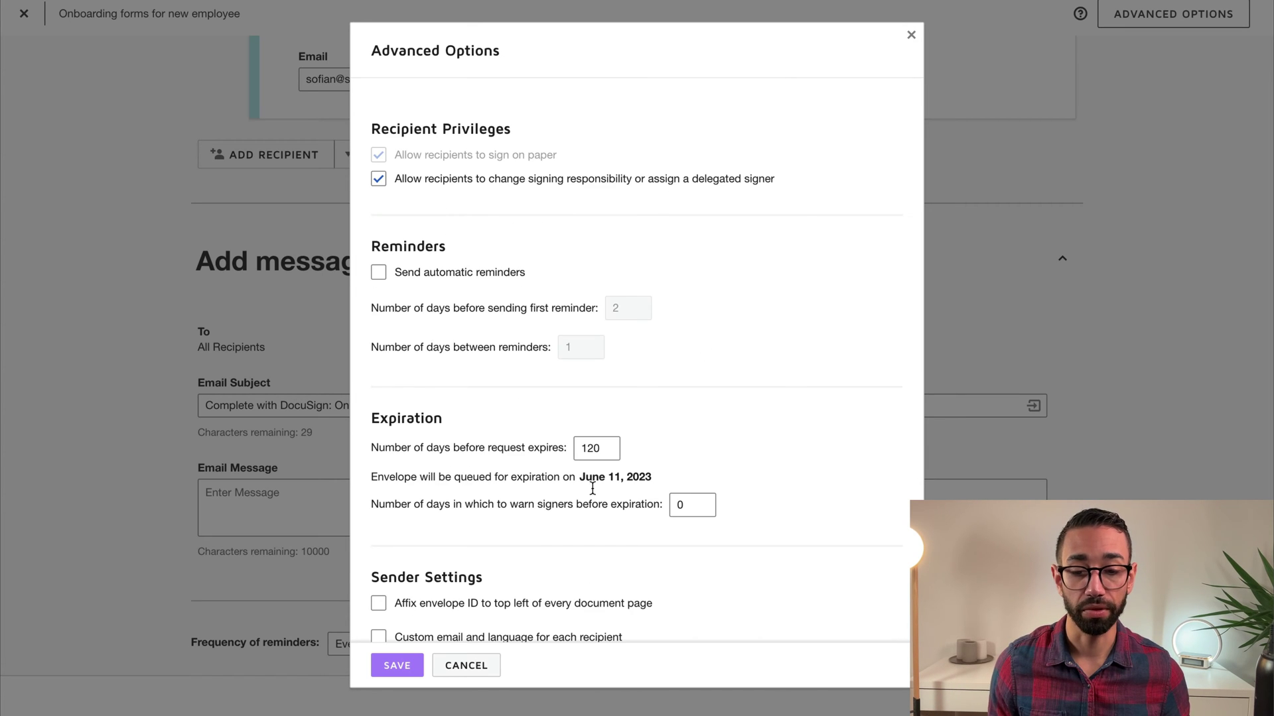
pyautogui.scroll(-7, 468, 497)
pyautogui.click(396, 668)
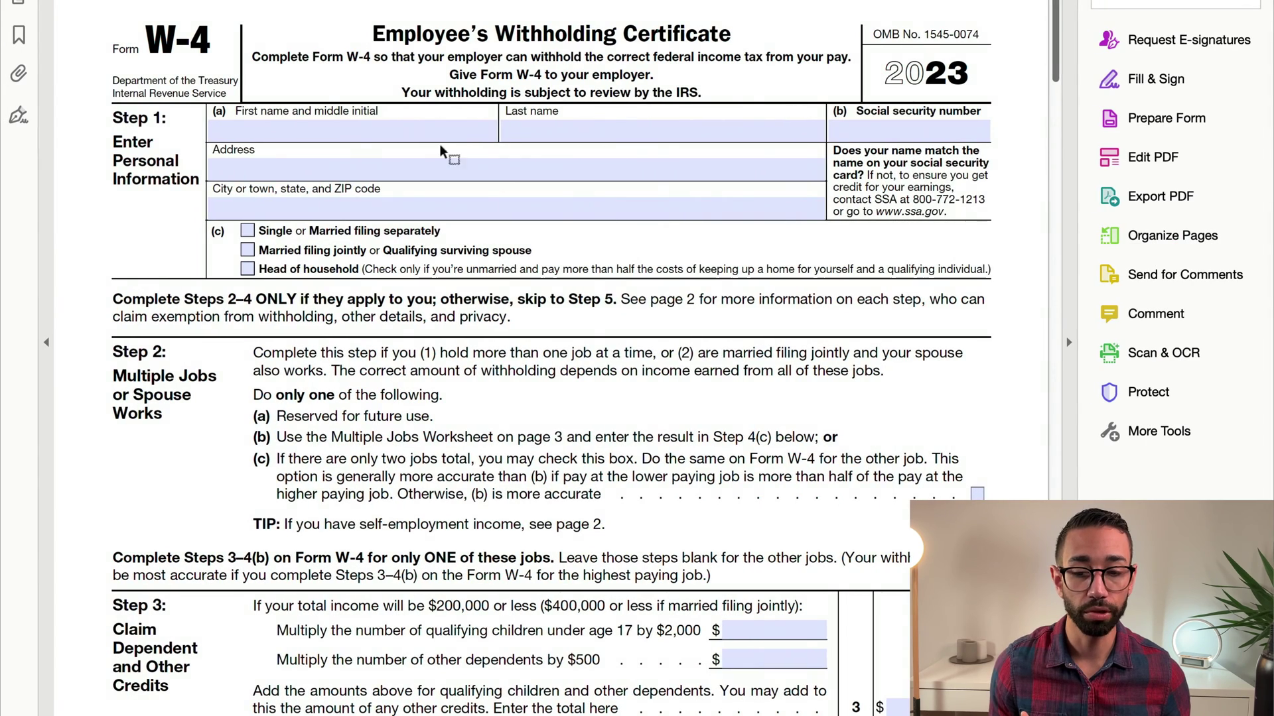
# Try the W-4's First name and Last name fillable fields in Acrobat.
pyautogui.click(333, 187)
pyautogui.click(581, 124)
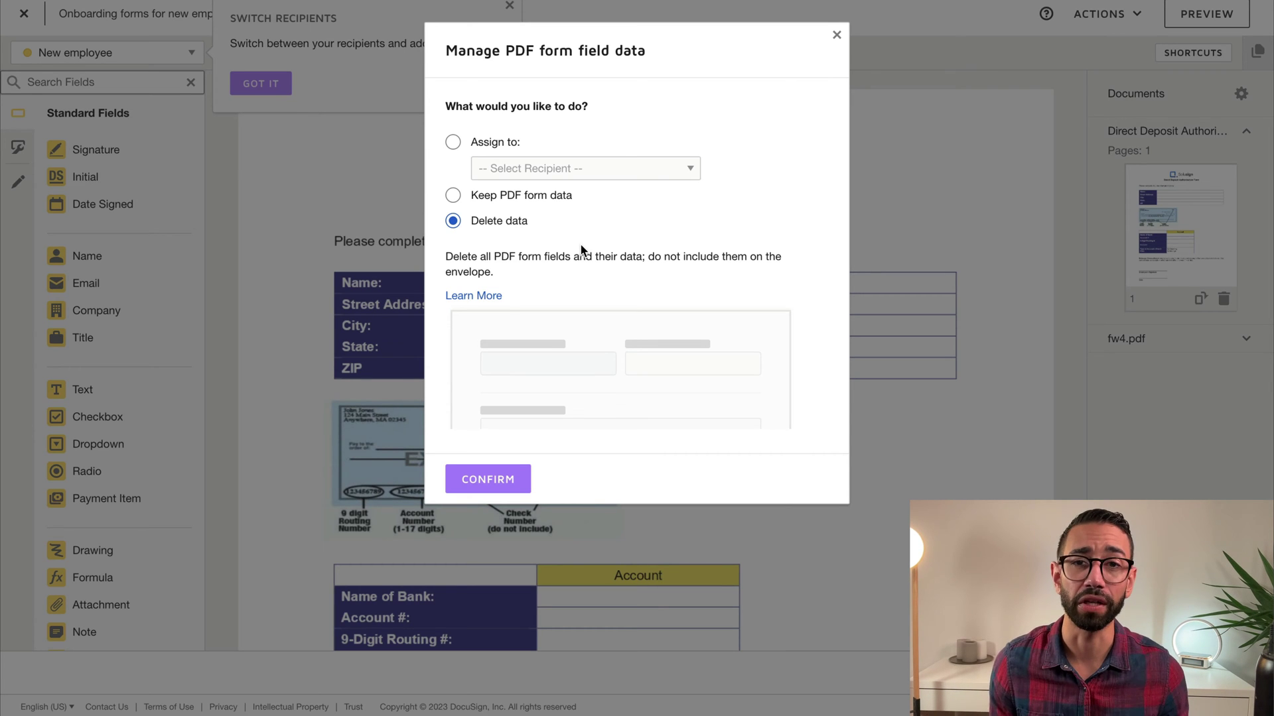
# Confirm deleting the PDF's built-in form fields and data.
pyautogui.click(492, 481)
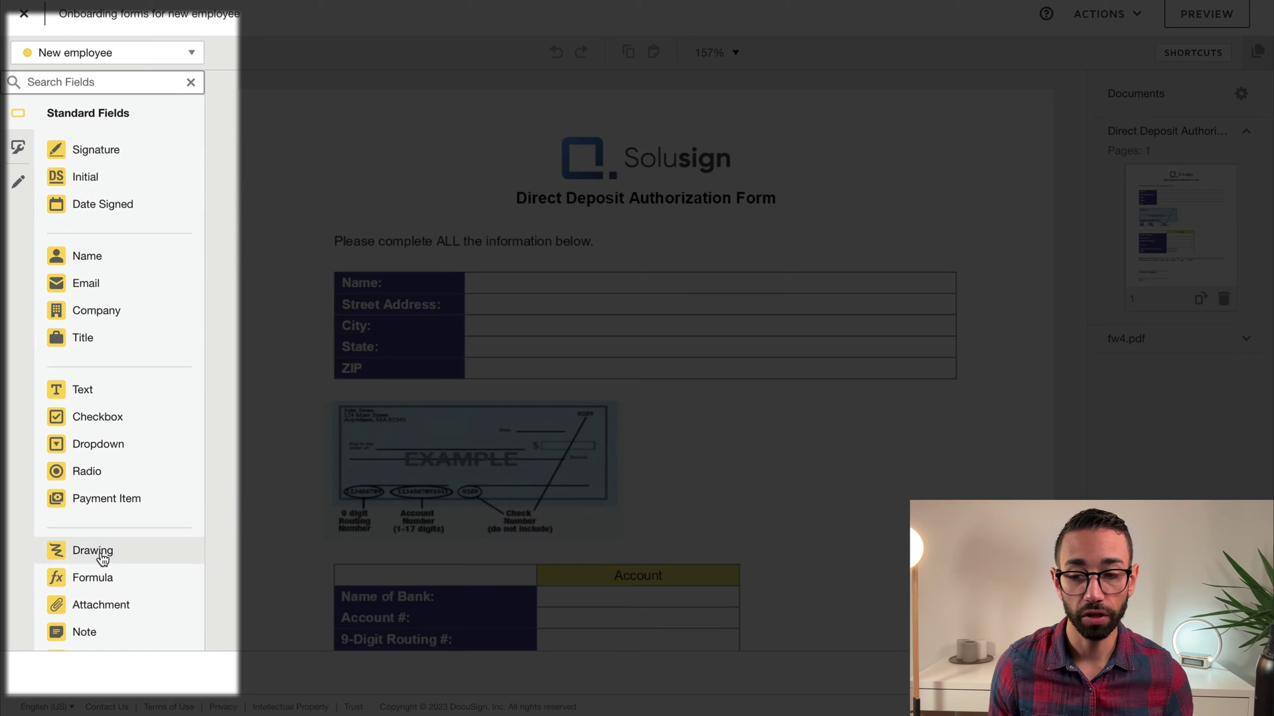
# Check the available recipients and place a Full Name field on the form's Name row.
pyautogui.click(183, 56)
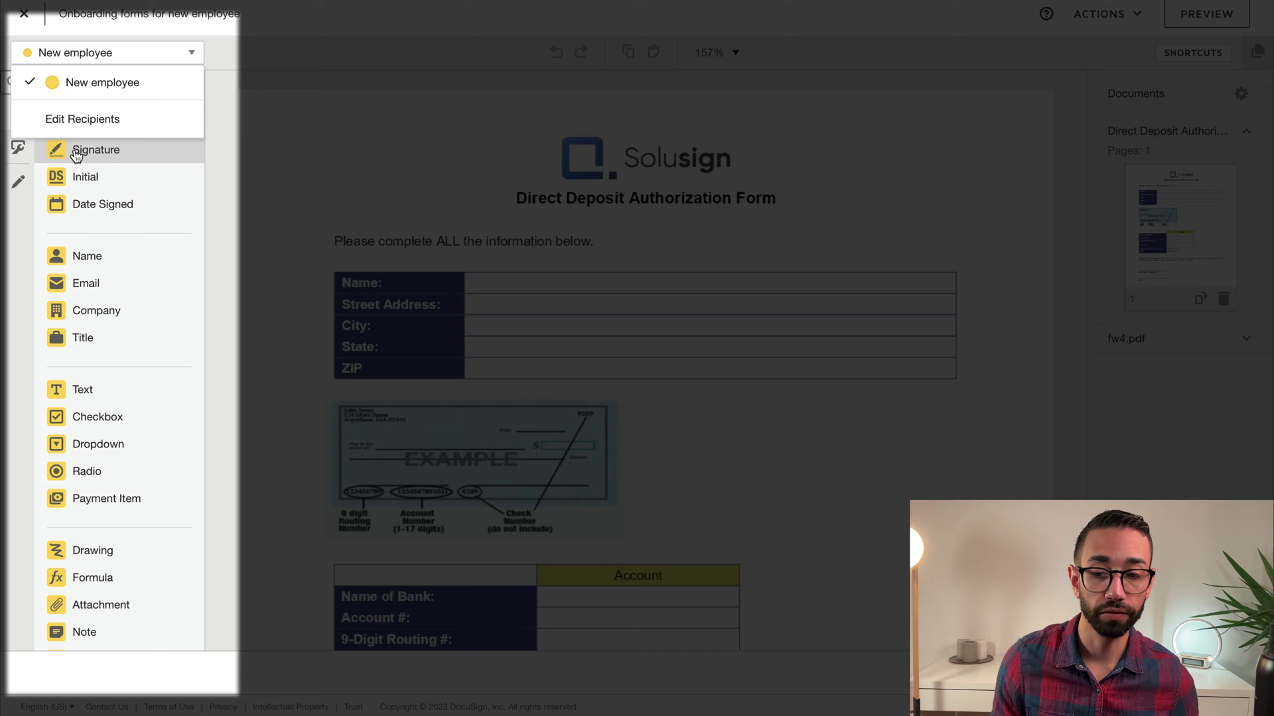
pyautogui.click(252, 141)
pyautogui.click(196, 53)
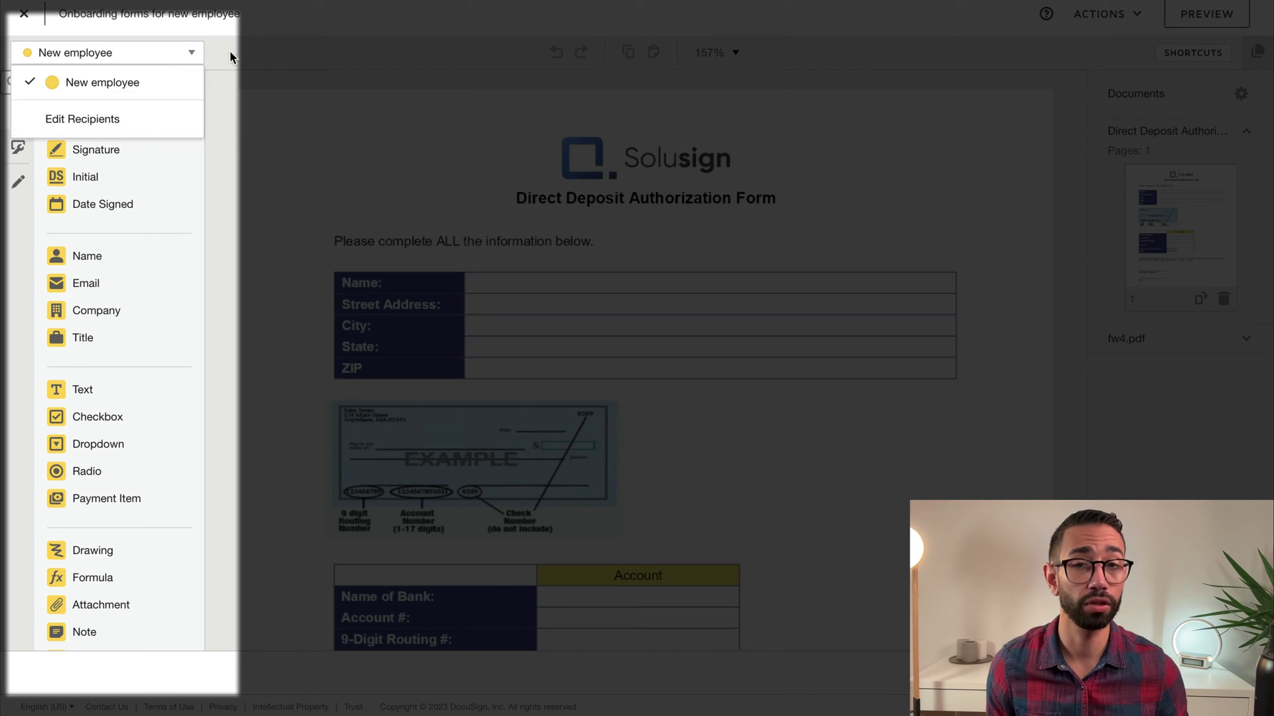
pyautogui.click(230, 56)
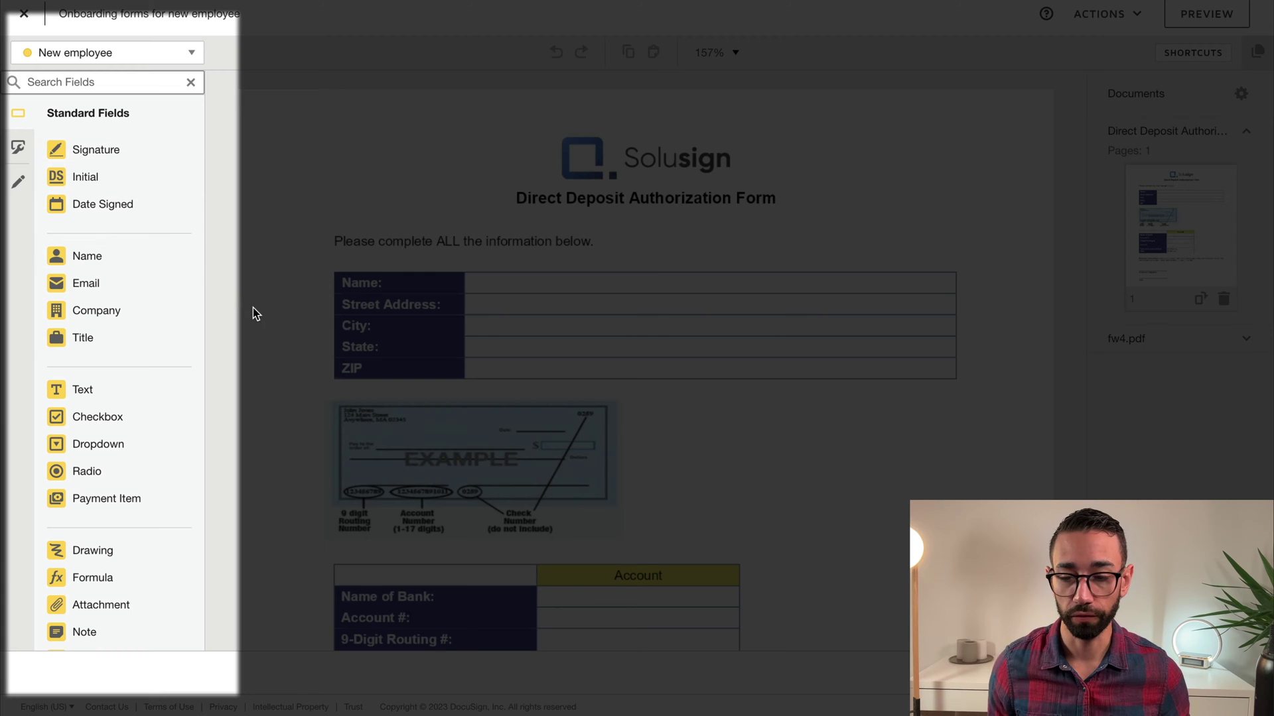
pyautogui.scroll(-1, 252, 313)
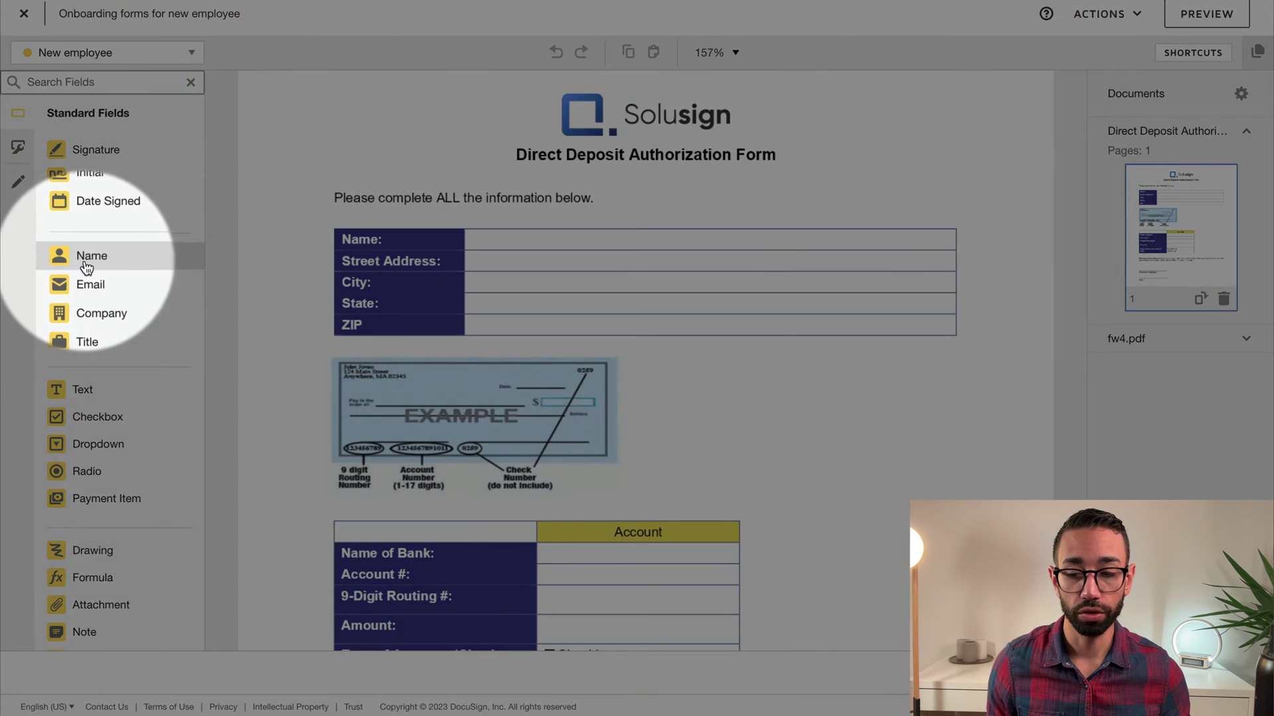
pyautogui.moveTo(56, 259); pyautogui.dragTo(463, 240)
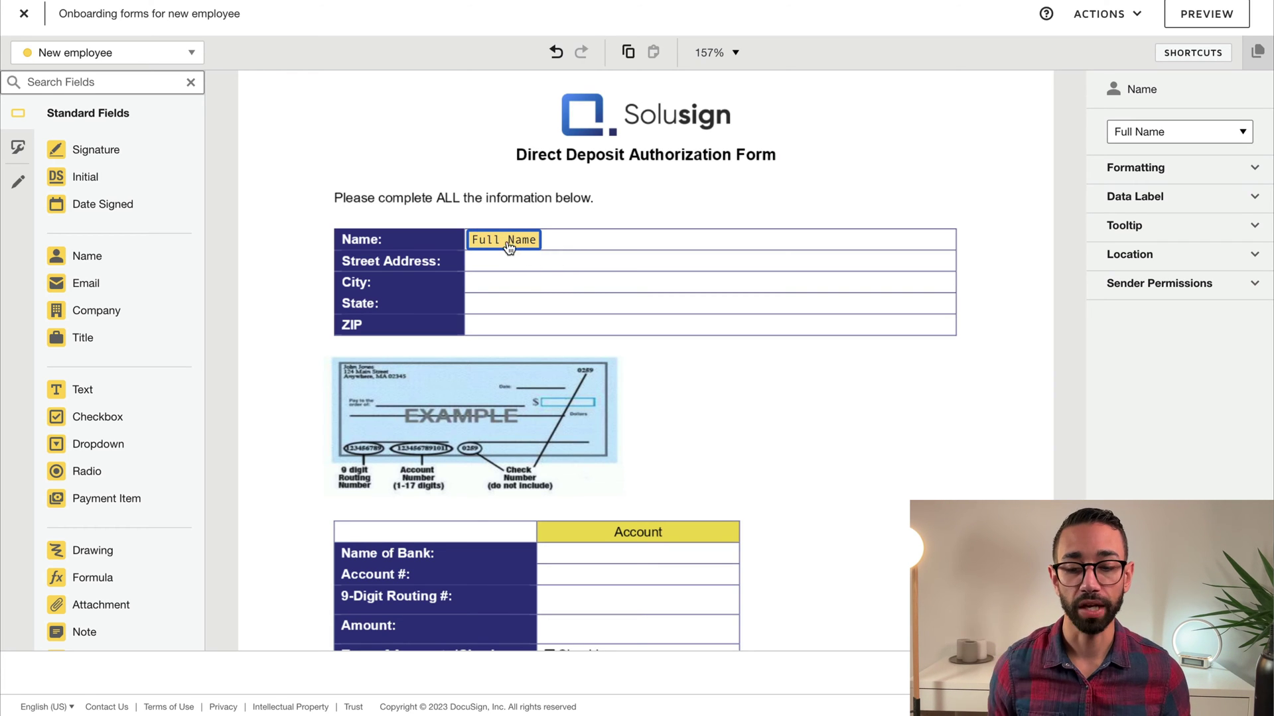
pyautogui.click(83, 390)
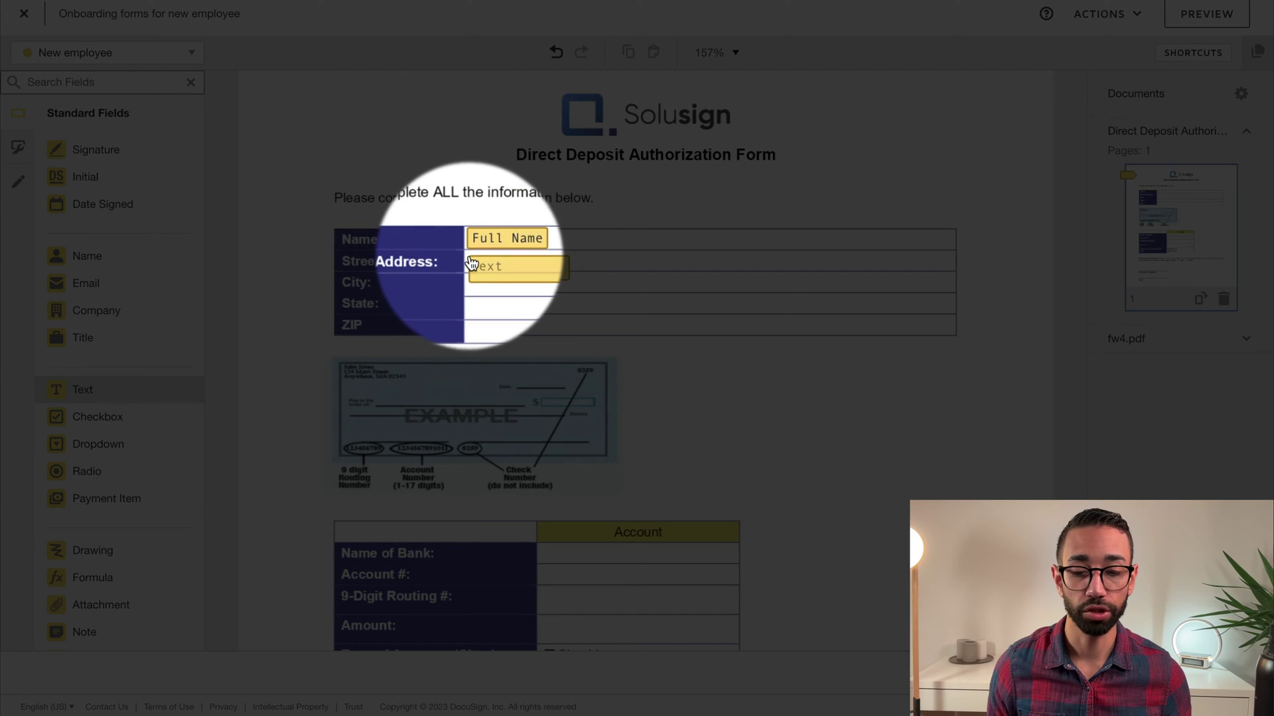
# Place a text field on the Street Address row, fit it to the row, and label it 'Street Address'.
pyautogui.click(468, 259)
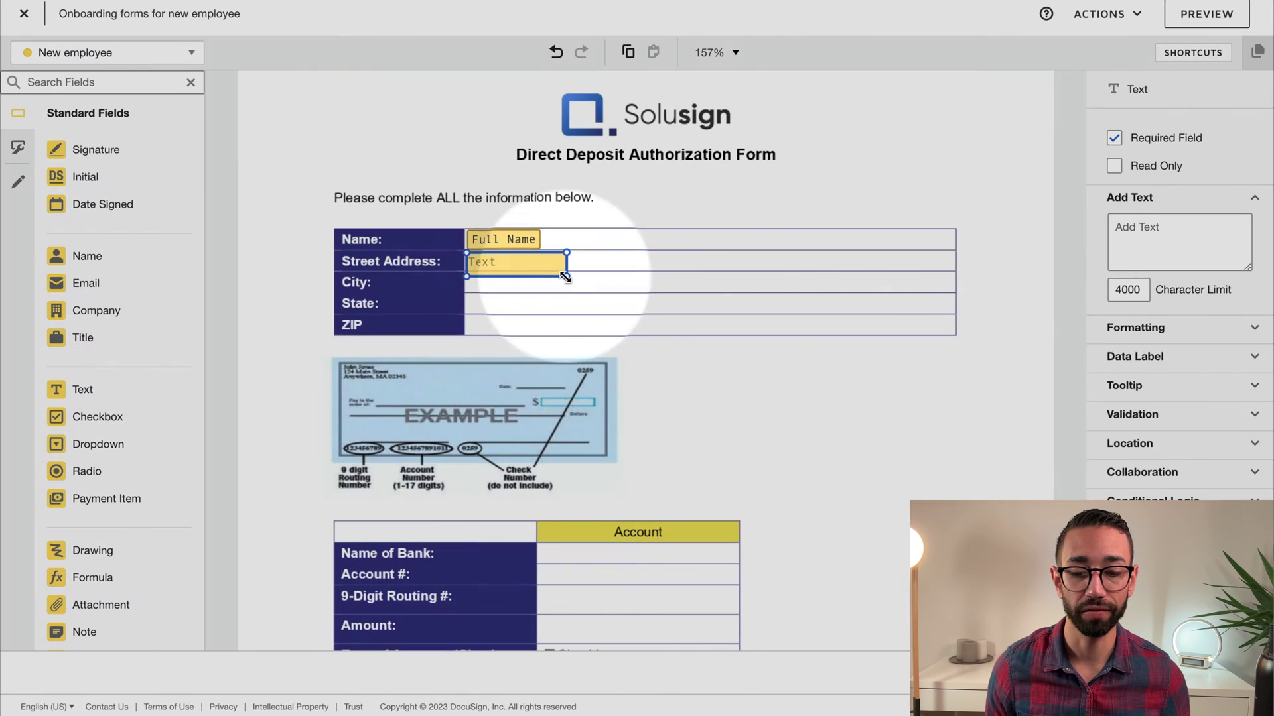
pyautogui.moveTo(566, 277); pyautogui.dragTo(564, 270)
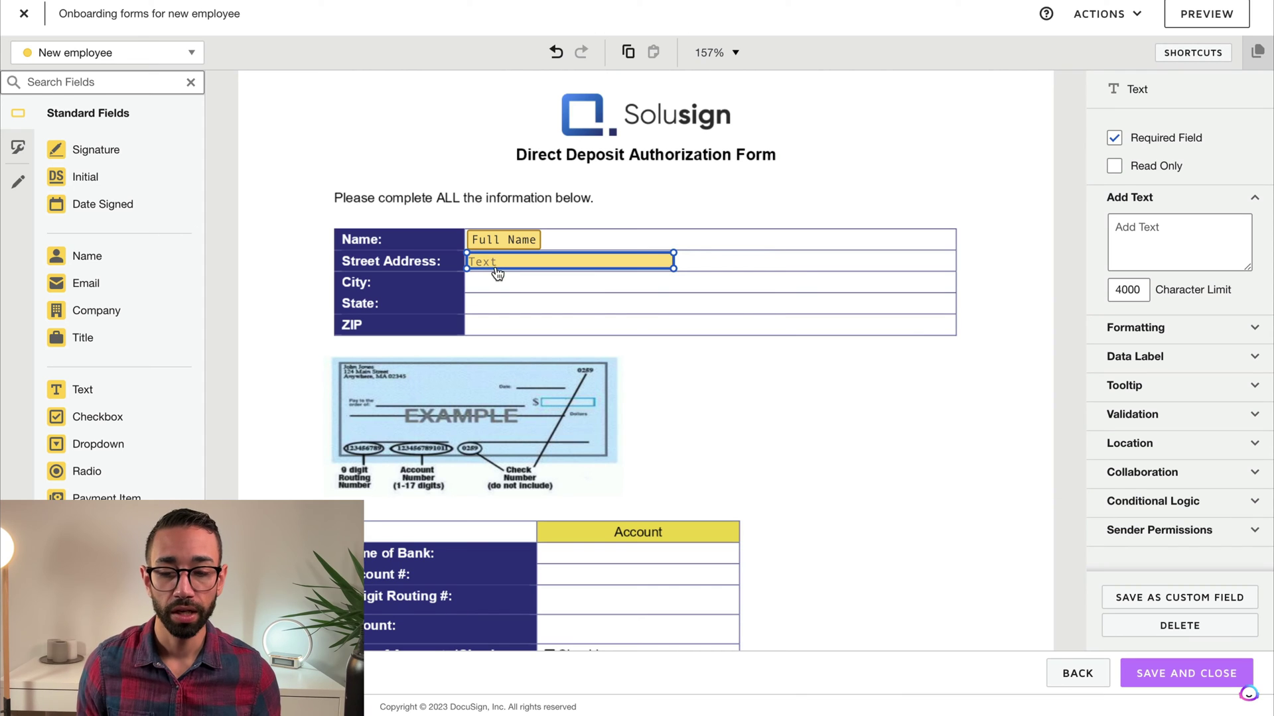
pyautogui.click(1167, 359)
pyautogui.doubleClick(1167, 382)
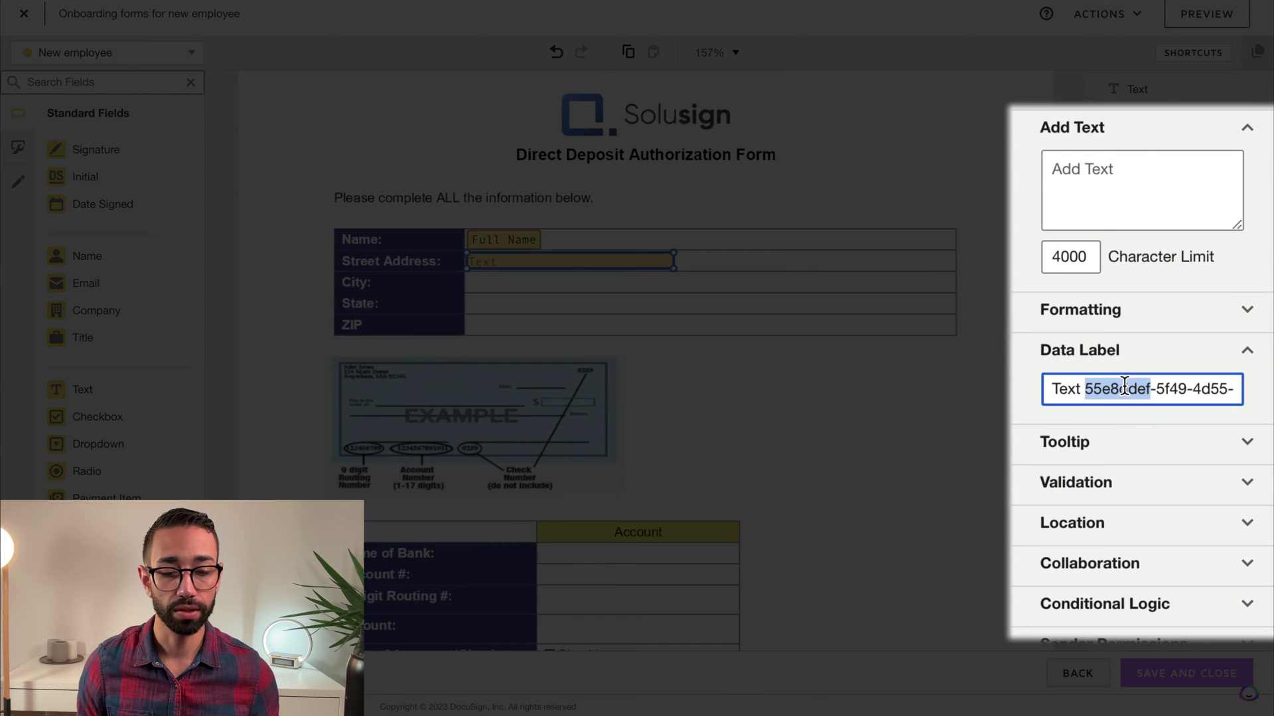
pyautogui.click(1168, 382)
pyautogui.hotkey('ctrl', 'a')
pyautogui.write('St')
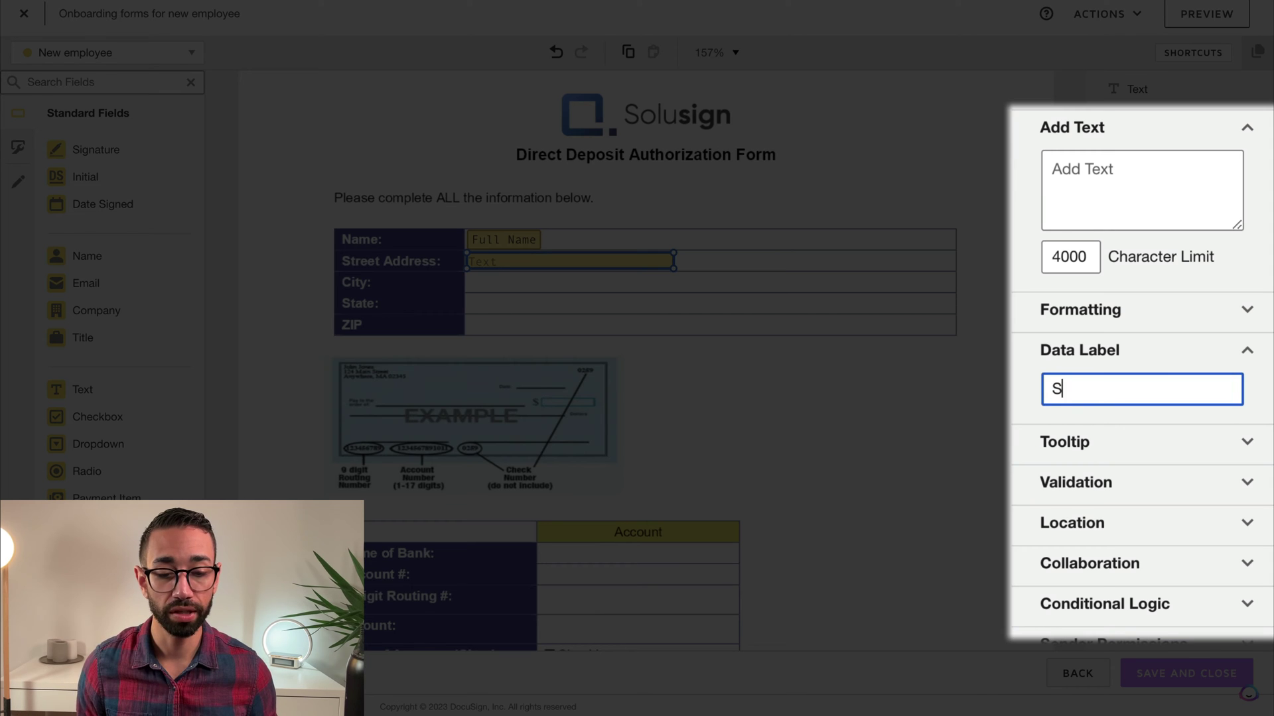
pyautogui.write('reet Address')
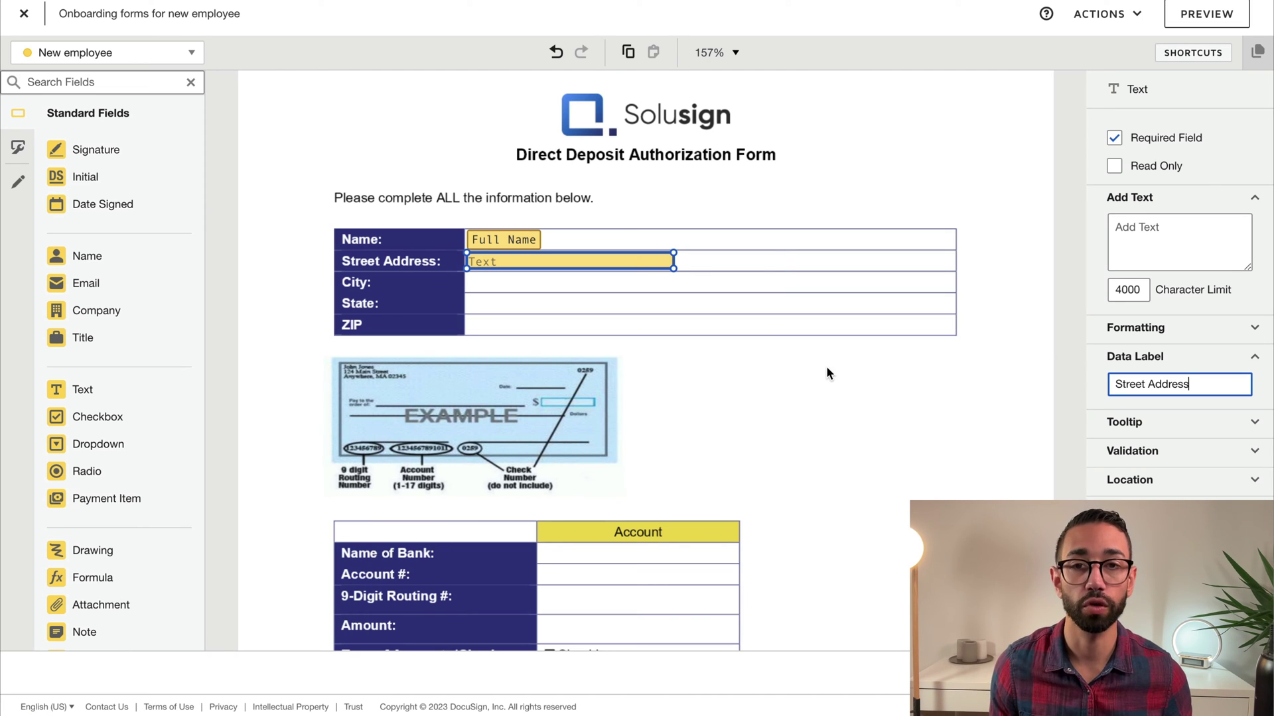
pyautogui.click(603, 304)
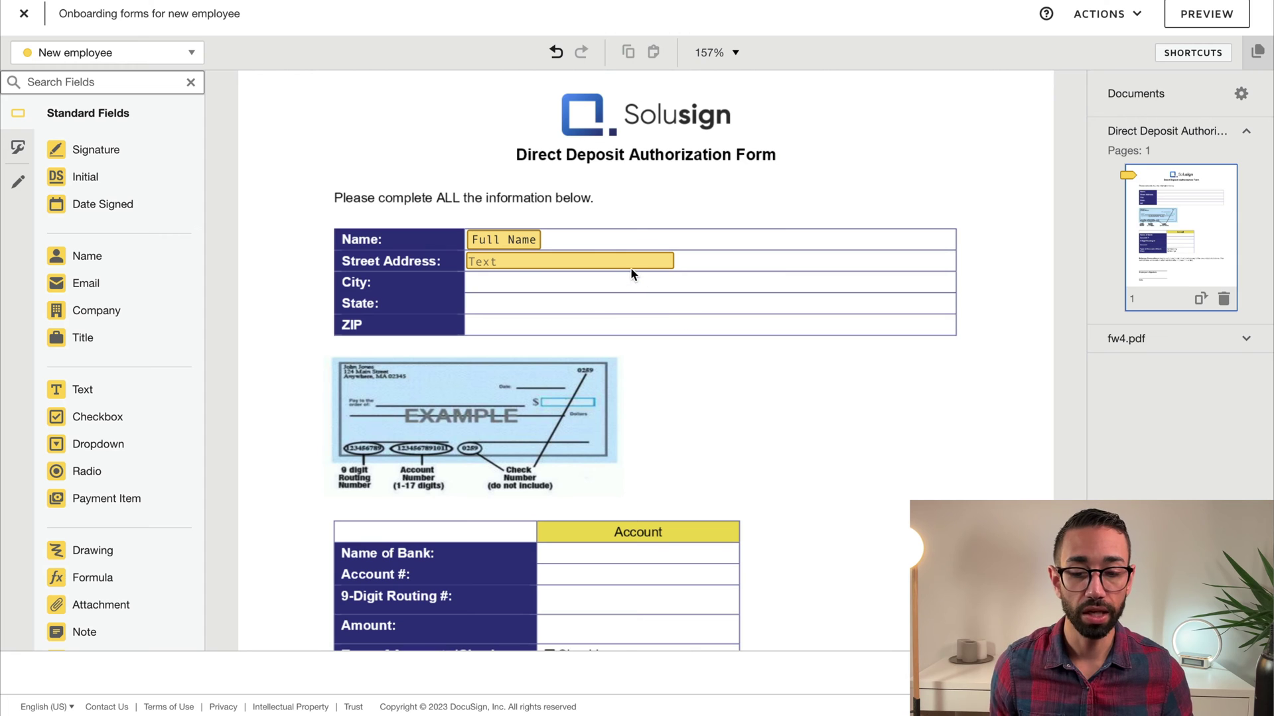
# Bring up the fw4.pdf pages and select the Direct Deposit Street Address field for copying.
pyautogui.click(630, 265)
pyautogui.click(735, 313)
pyautogui.click(1154, 338)
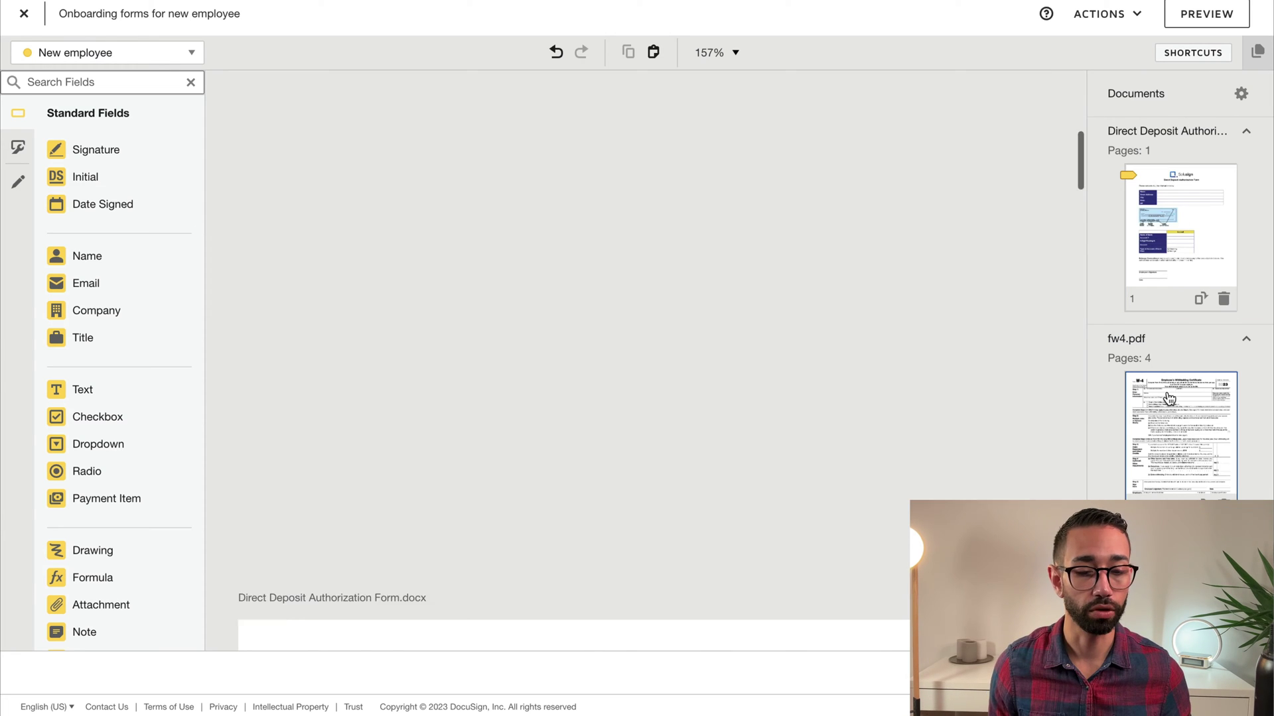
pyautogui.click(1169, 399)
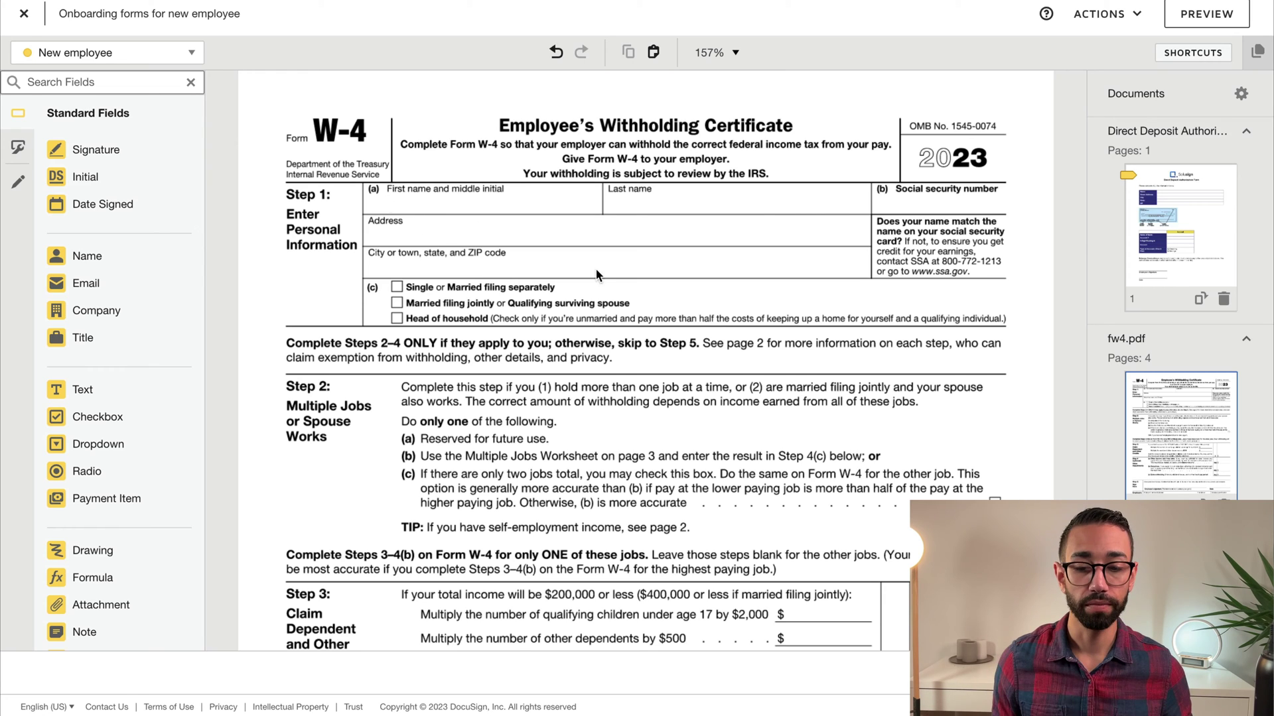
pyautogui.scroll(10, 596, 269)
pyautogui.click(589, 305)
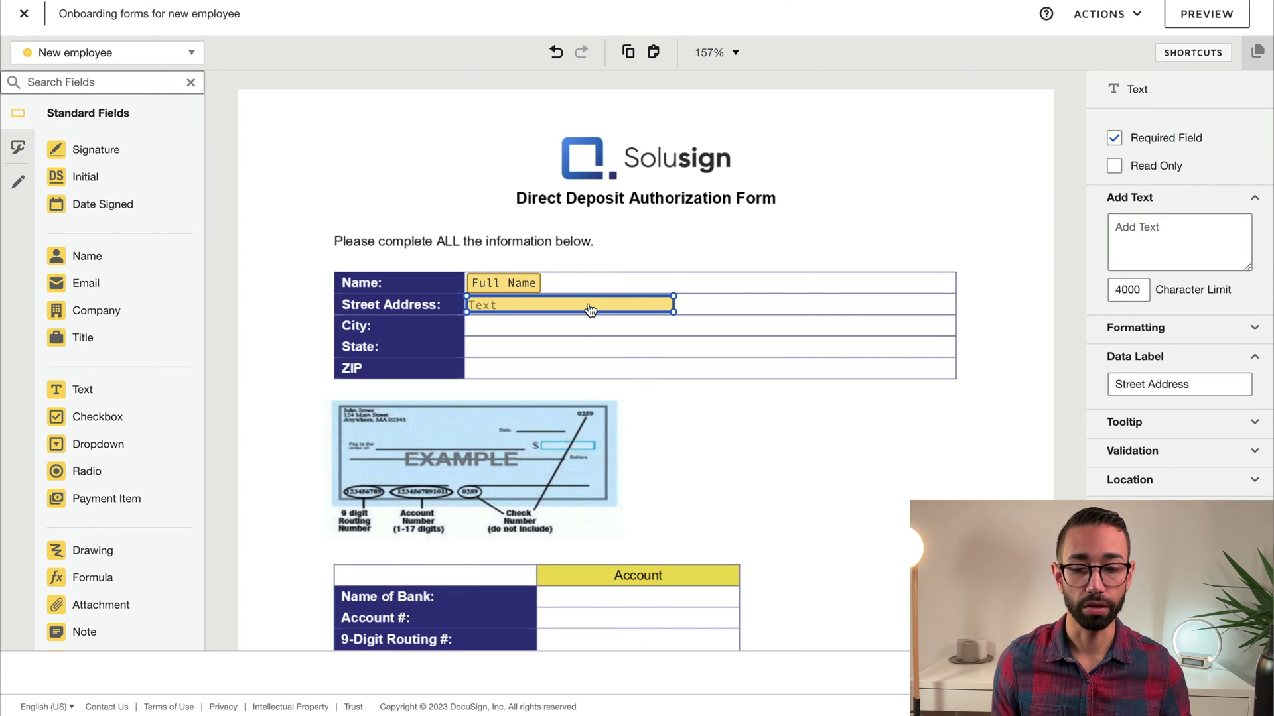
# Paste the field onto the W-4 Address line and give it the Street Address data label.
pyautogui.scroll(-10, 663, 400)
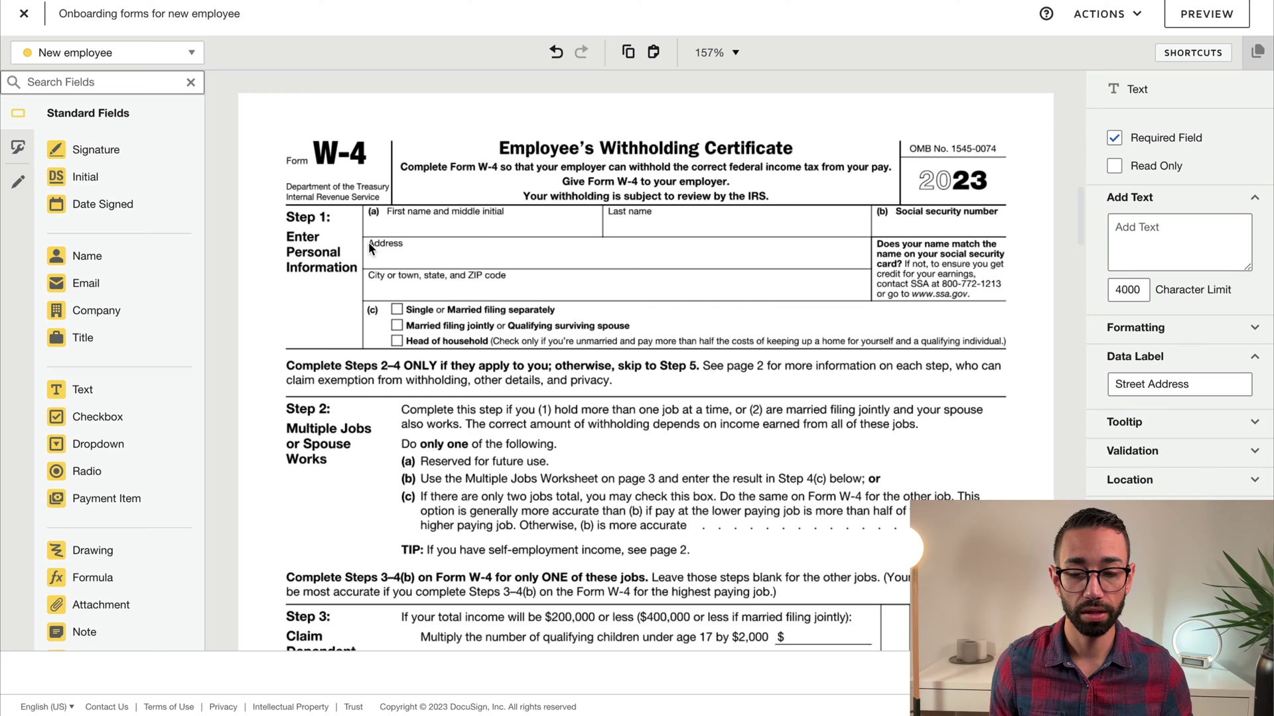
pyautogui.rightClick(368, 245)
pyautogui.click(424, 382)
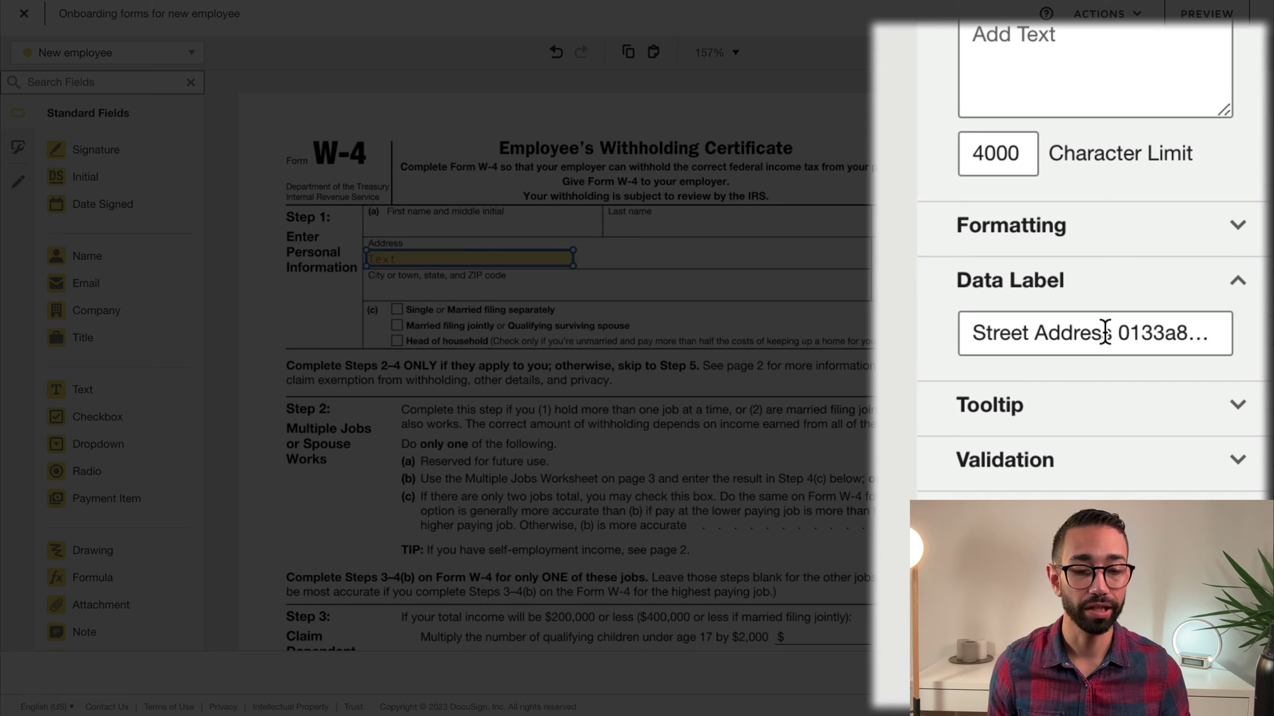
pyautogui.click(1108, 331)
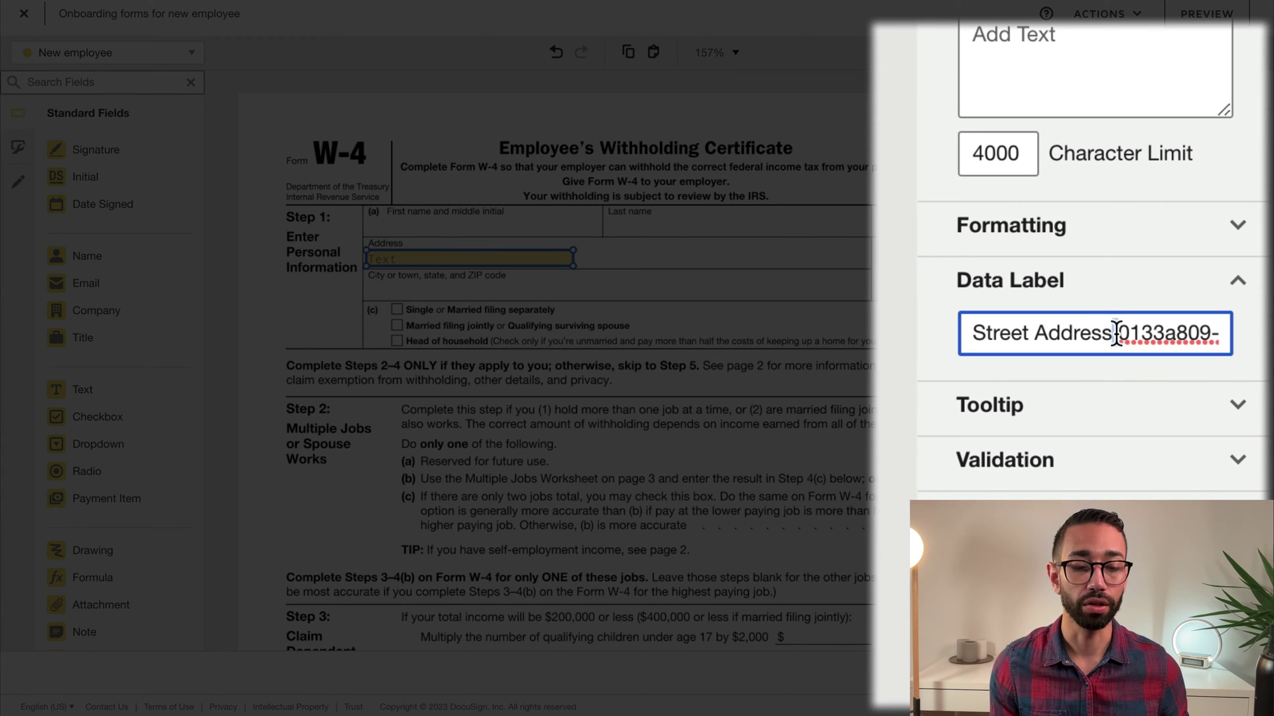
pyautogui.press('super+a')
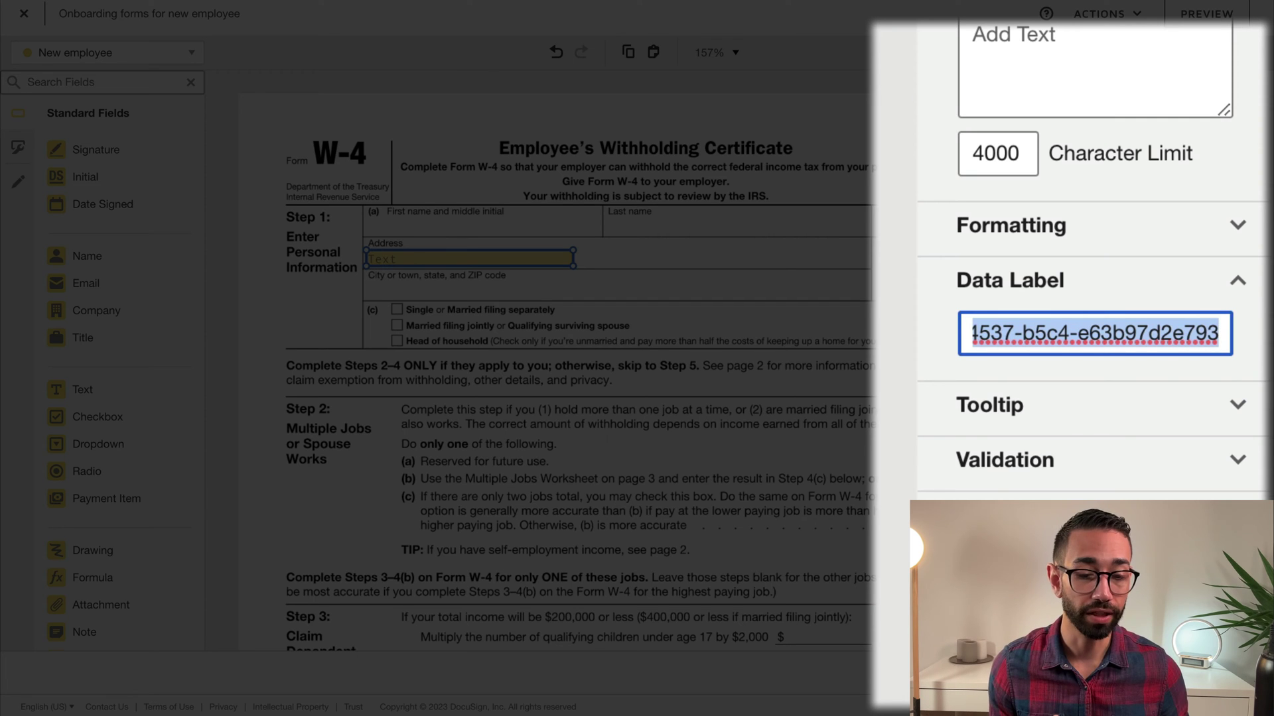
pyautogui.write('Street Address')
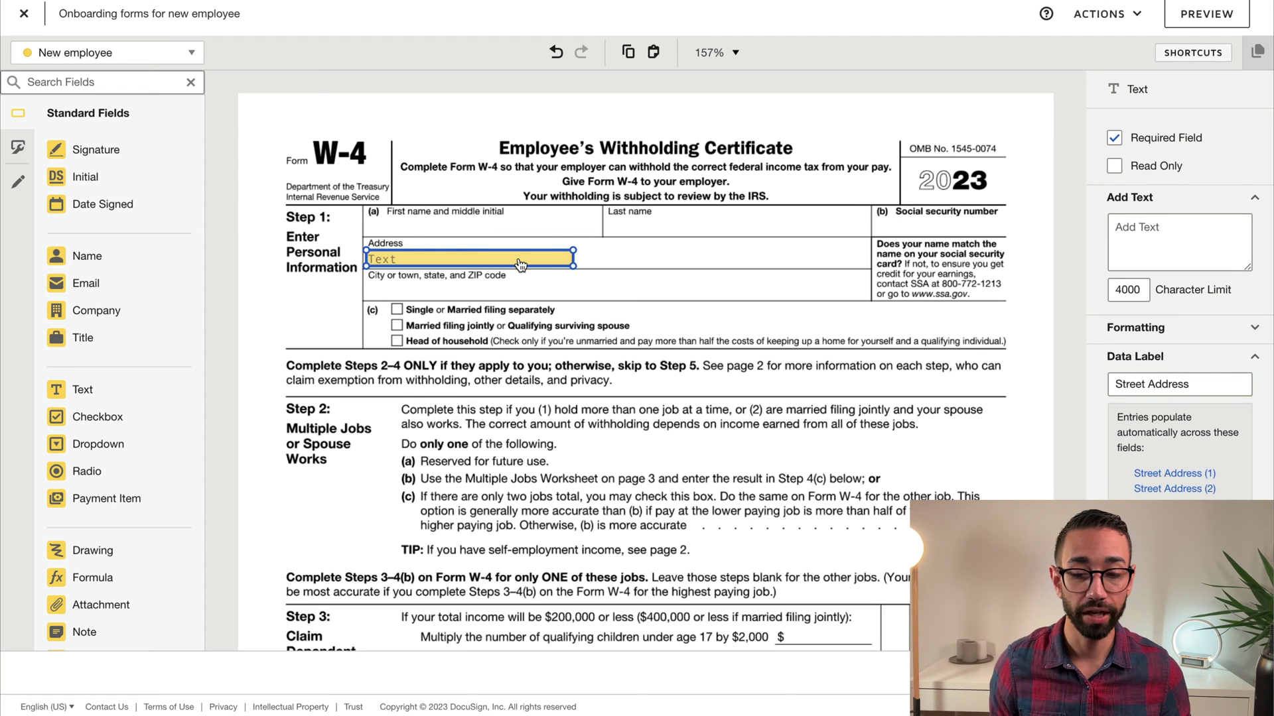
# Type test text in the W-4 address field, check Street Address mirrors it, then delete it.
pyautogui.click(520, 265)
pyautogui.write('something')
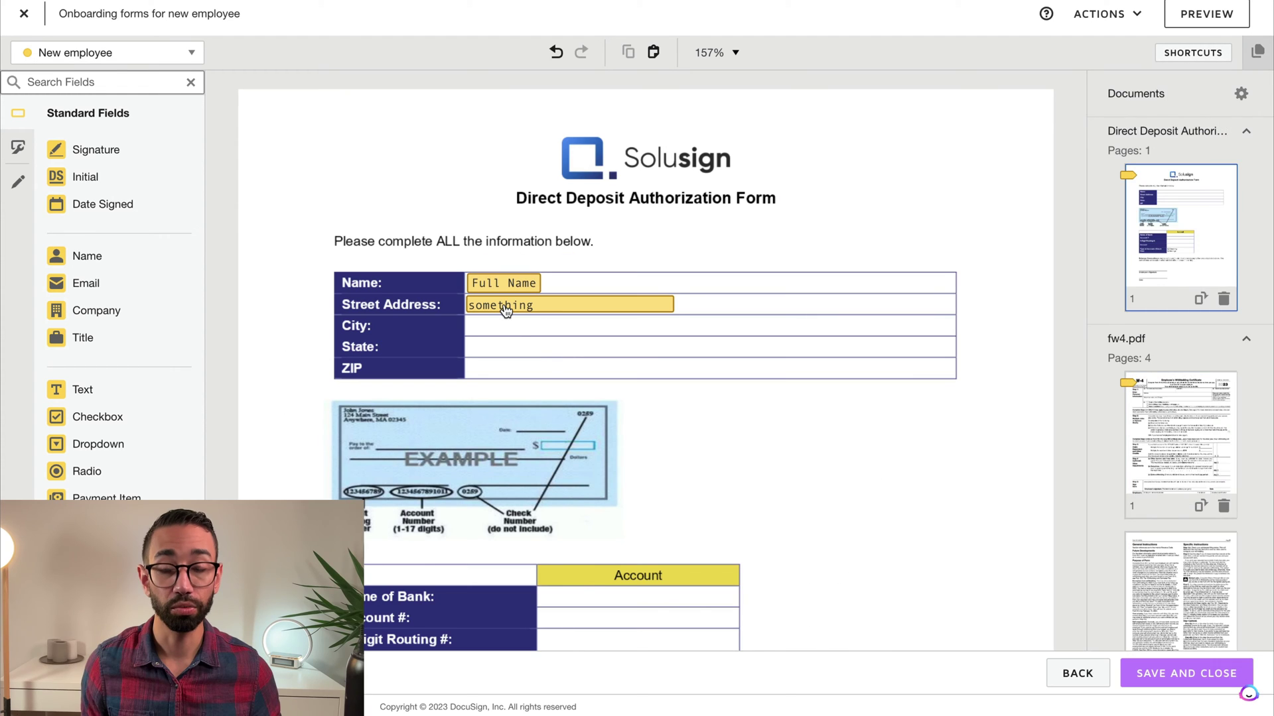
pyautogui.click(529, 306)
pyautogui.click(530, 306)
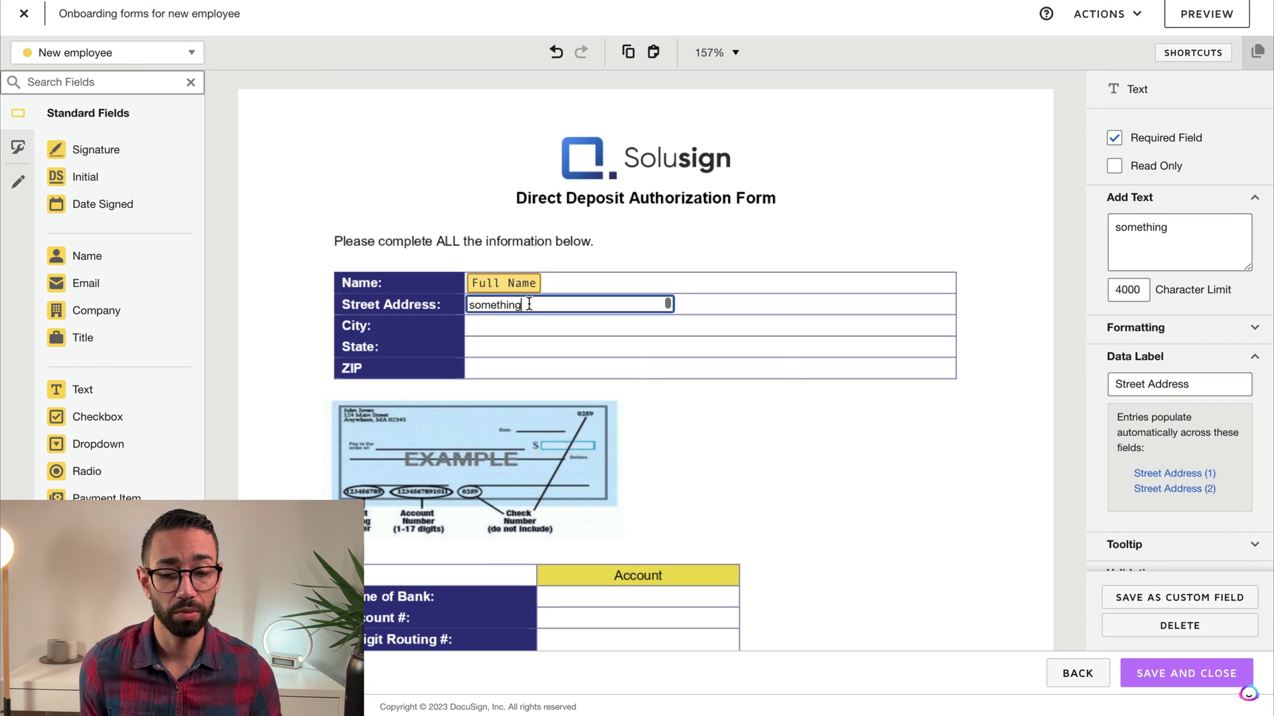
pyautogui.moveTo(531, 307); pyautogui.dragTo(455, 307)
pyautogui.press('BackSpace')
pyautogui.click(527, 329)
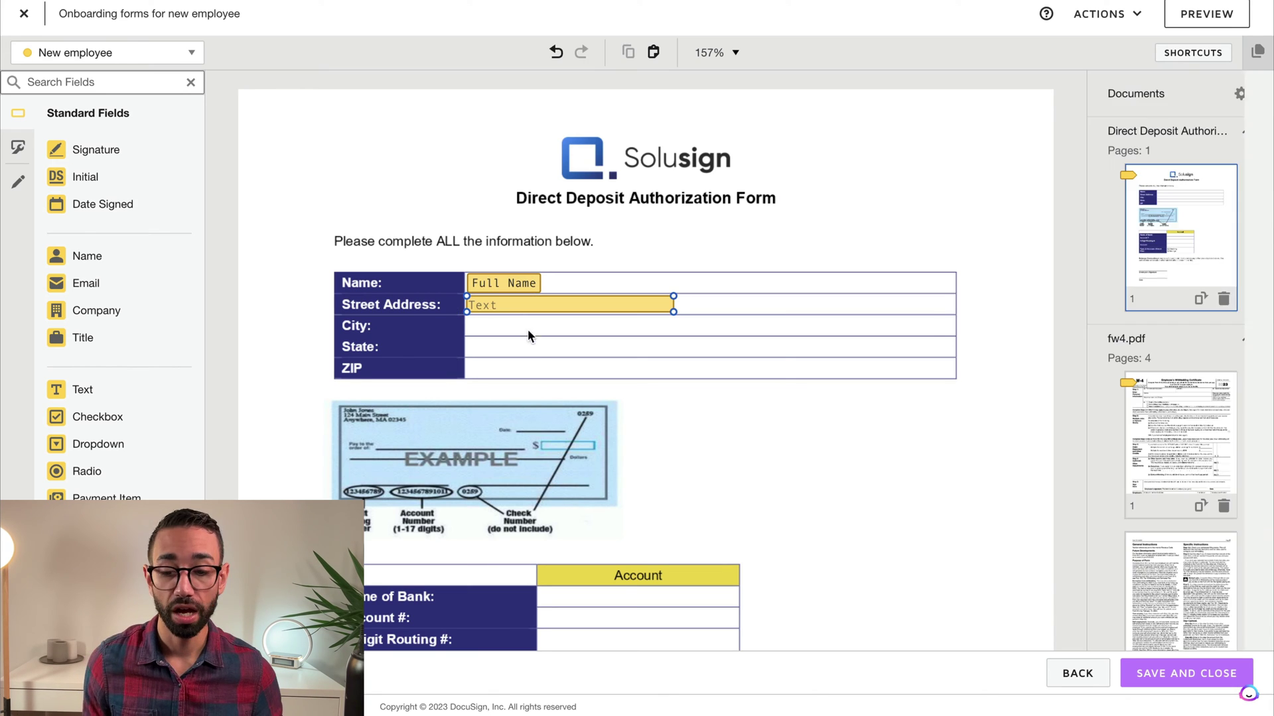
# Duplicate the Street Address field into the Direct Deposit City row with data label City.
pyautogui.click(517, 311)
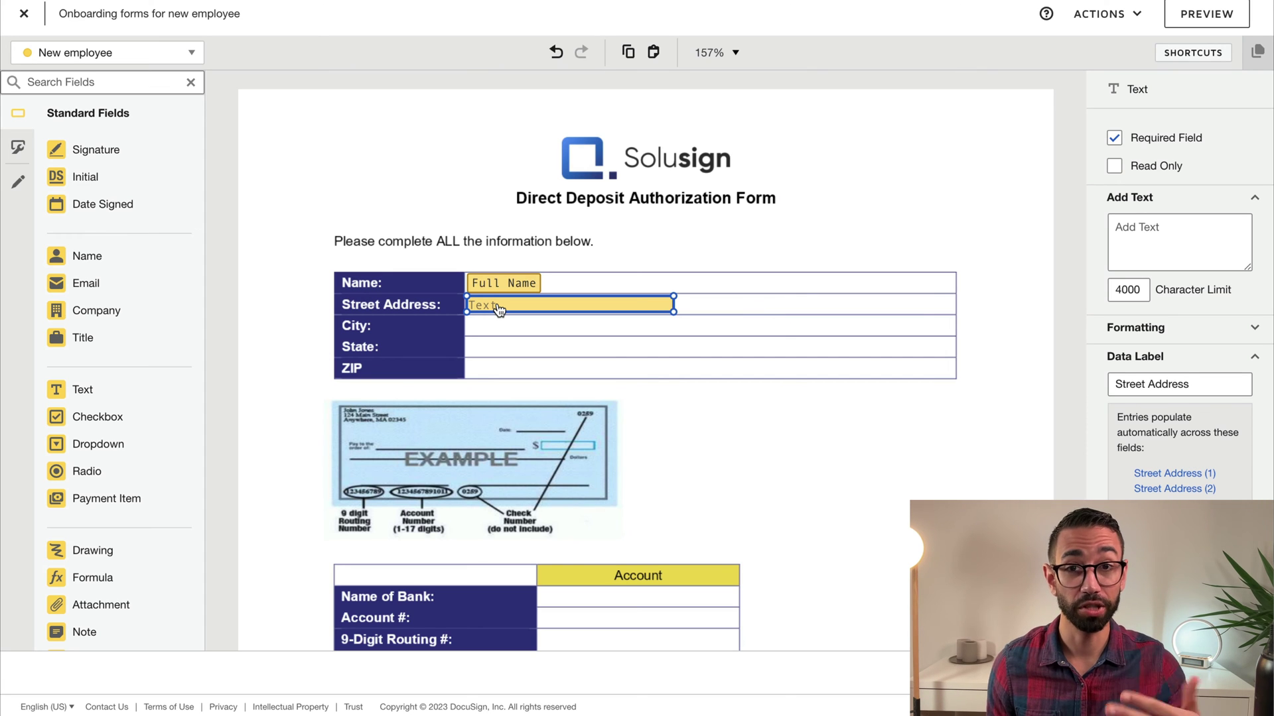
pyautogui.hotkey('ctrl', 'v')
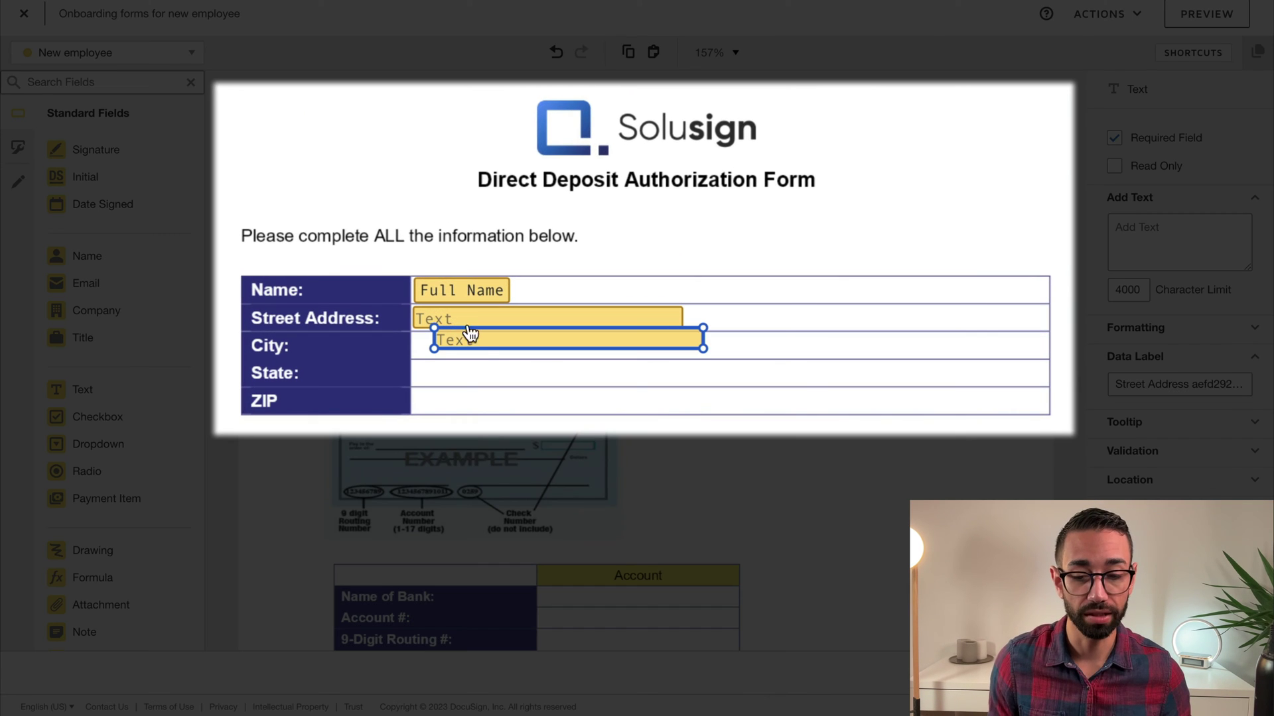
pyautogui.moveTo(477, 345); pyautogui.dragTo(455, 341)
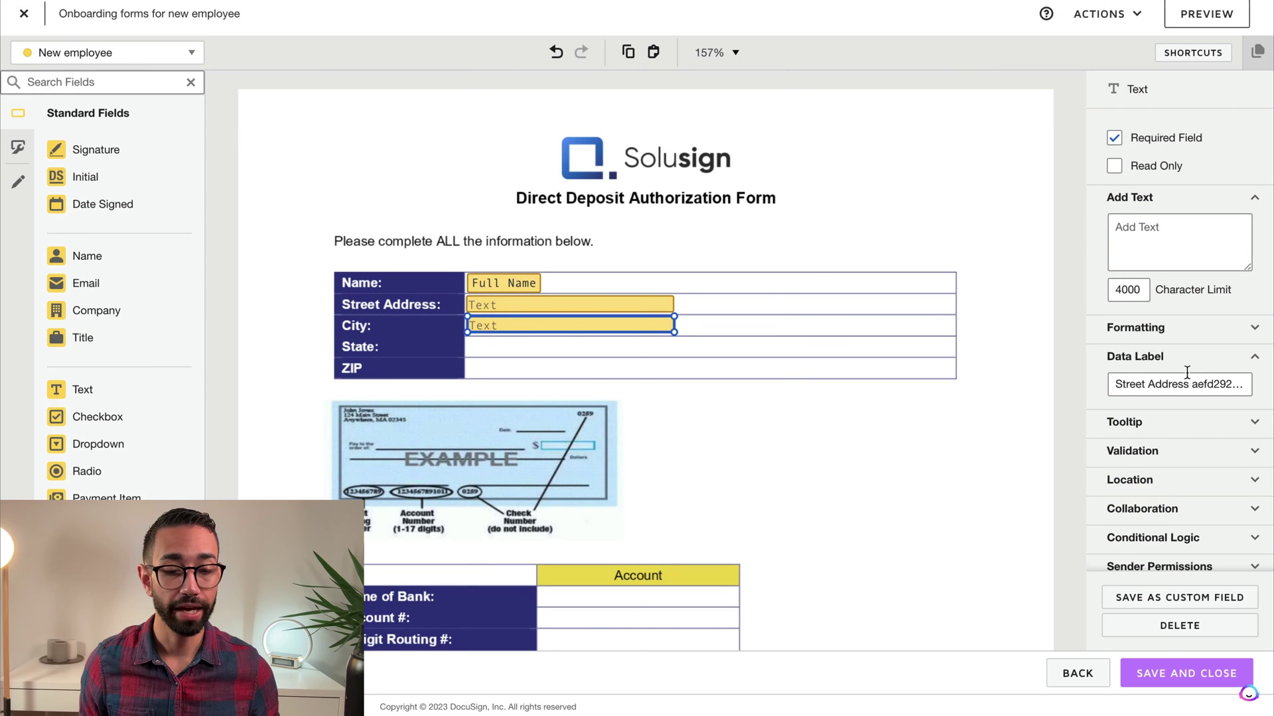
pyautogui.click(1181, 384)
pyautogui.hotkey('ctrl', 'a')
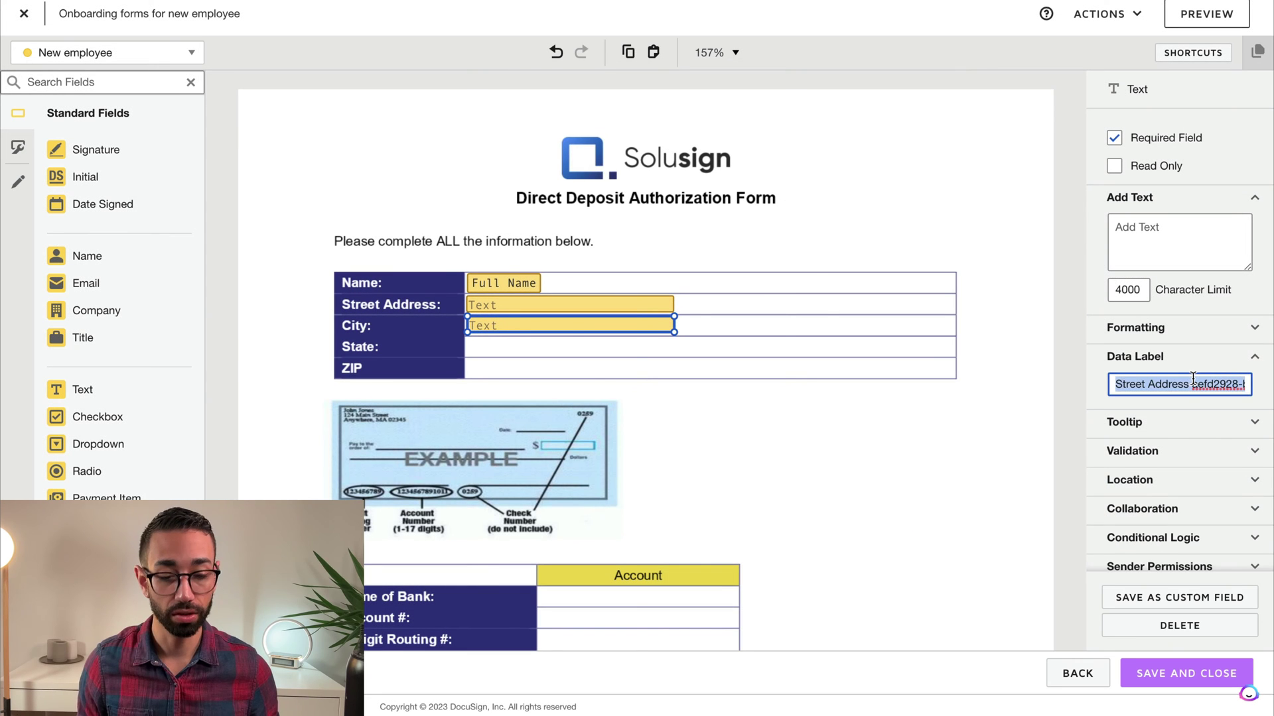
pyautogui.write('City')
pyautogui.click(893, 375)
# Paste the City field onto the W-4 city line, narrow it, and trim its label to City.
pyautogui.click(649, 328)
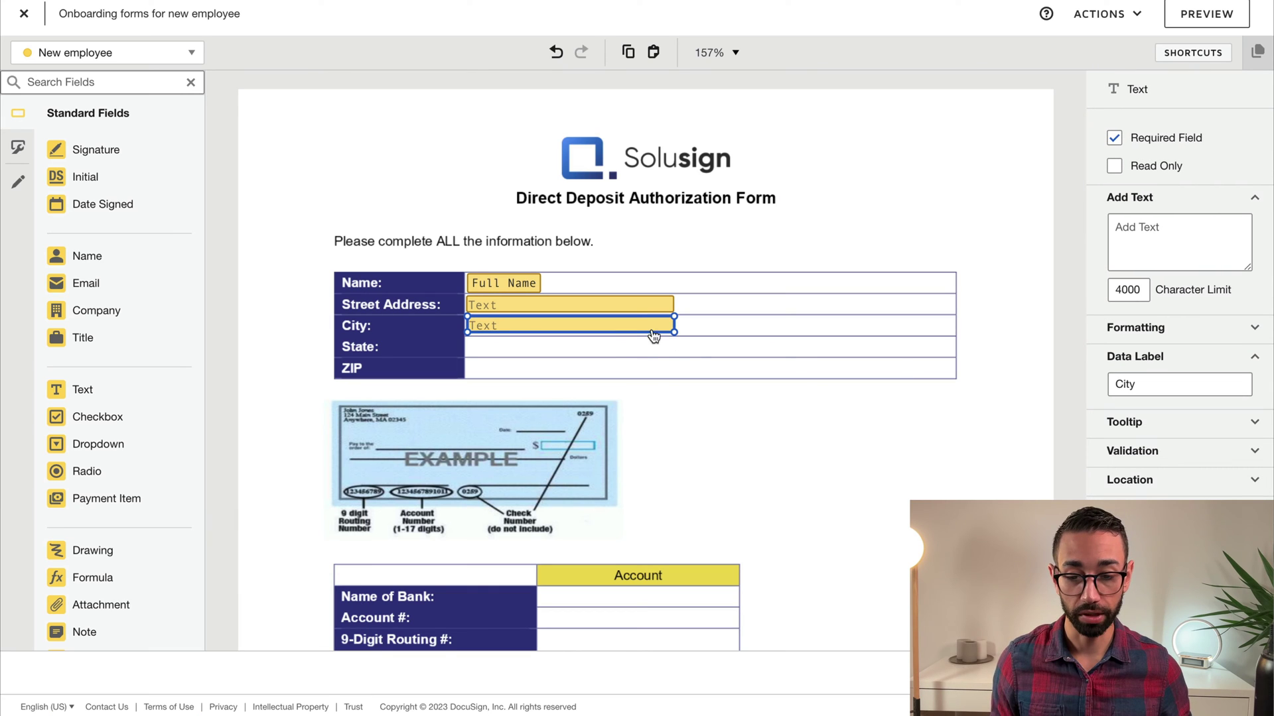
pyautogui.scroll(-15, 695, 344)
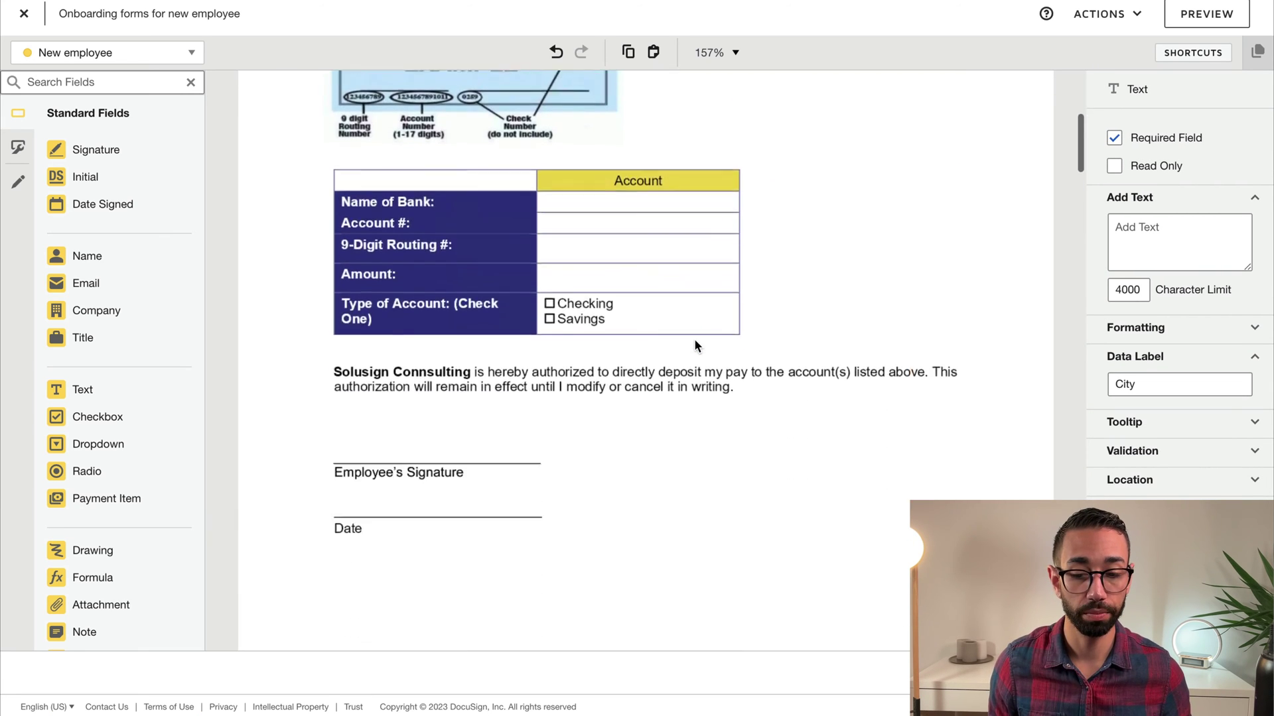
pyautogui.rightClick(410, 342)
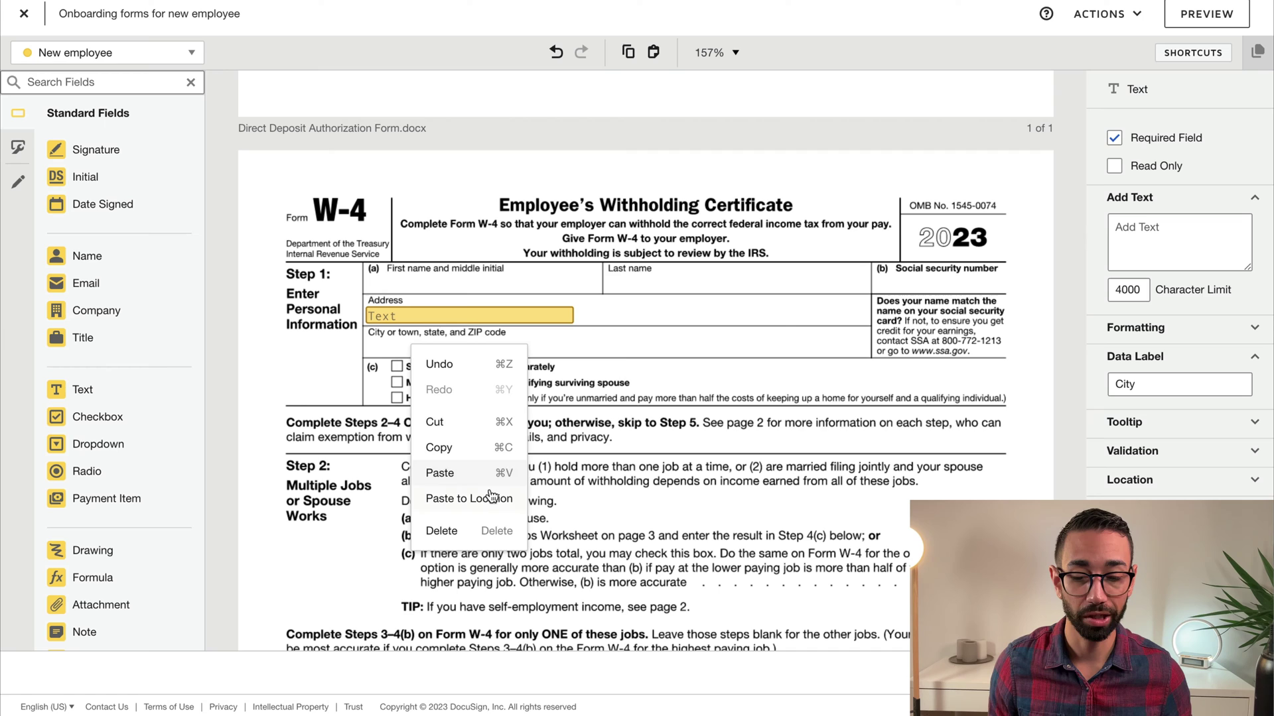
pyautogui.click(458, 498)
pyautogui.moveTo(559, 358); pyautogui.dragTo(461, 348)
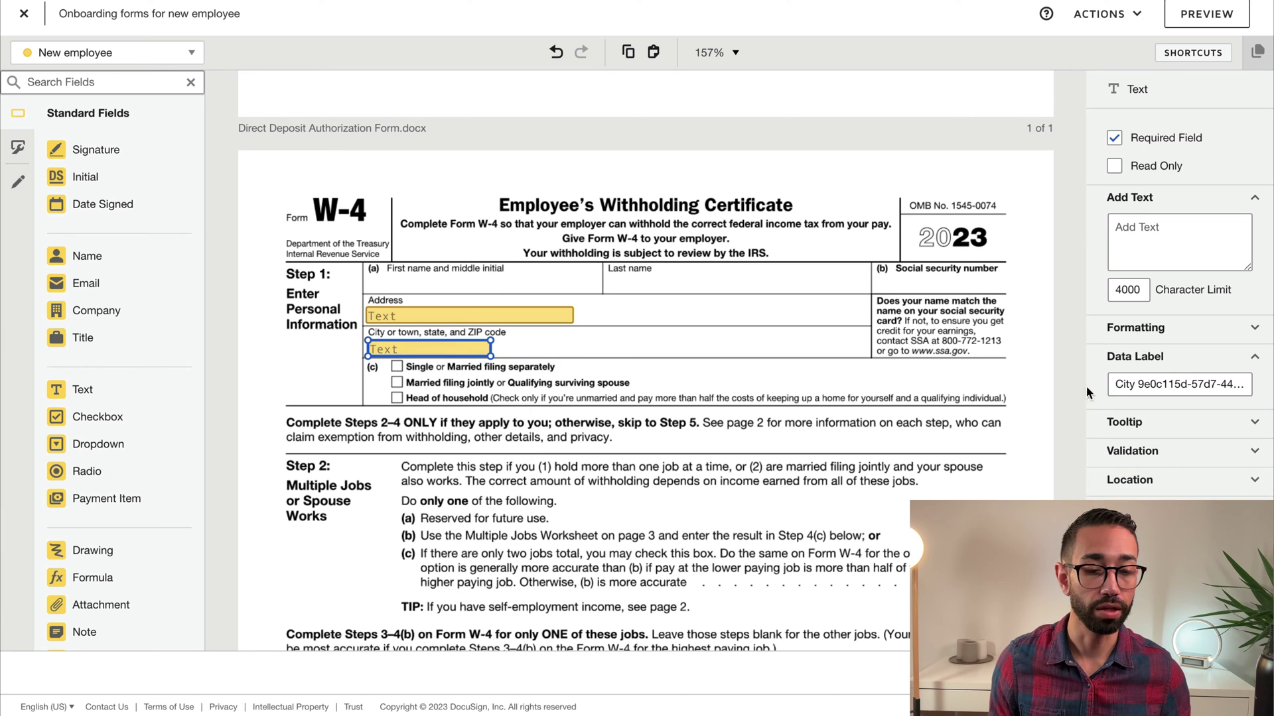
pyautogui.moveTo(1137, 386); pyautogui.dragTo(1250, 386)
pyautogui.press('BackSpace')
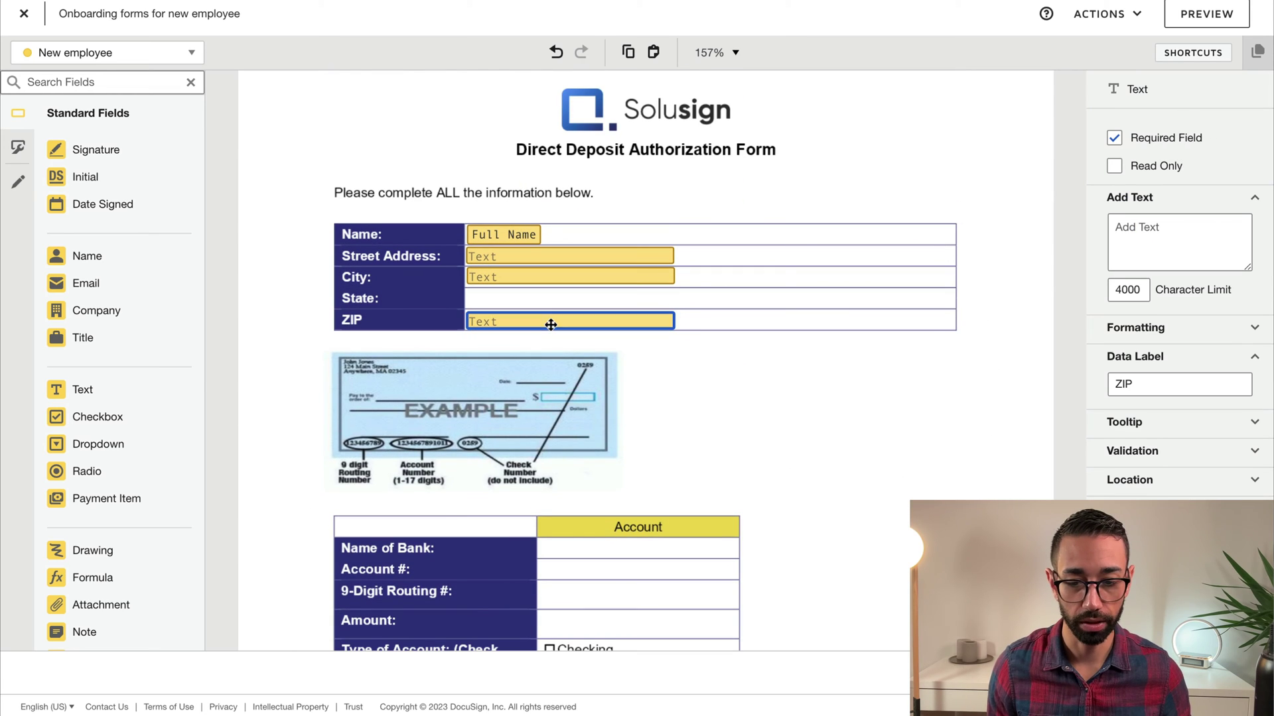
# Set the ZIP field's validation to ZIP code format.
pyautogui.click(1196, 449)
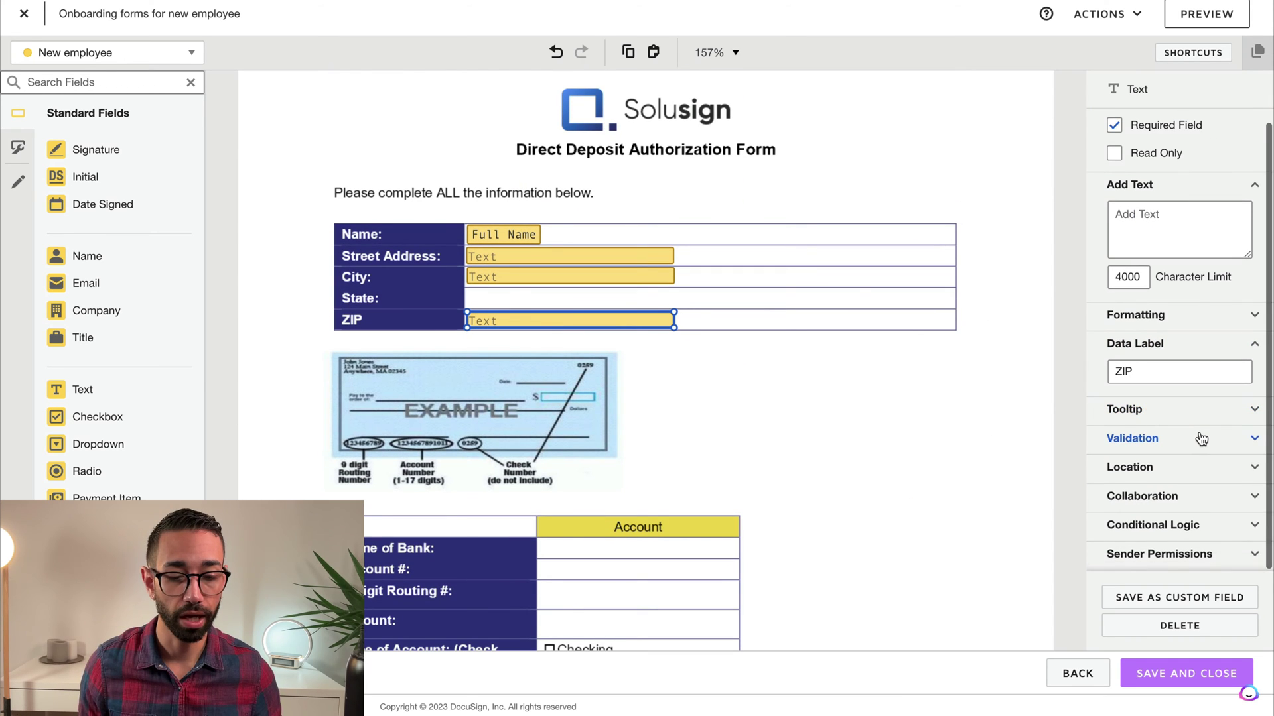
pyautogui.click(1179, 466)
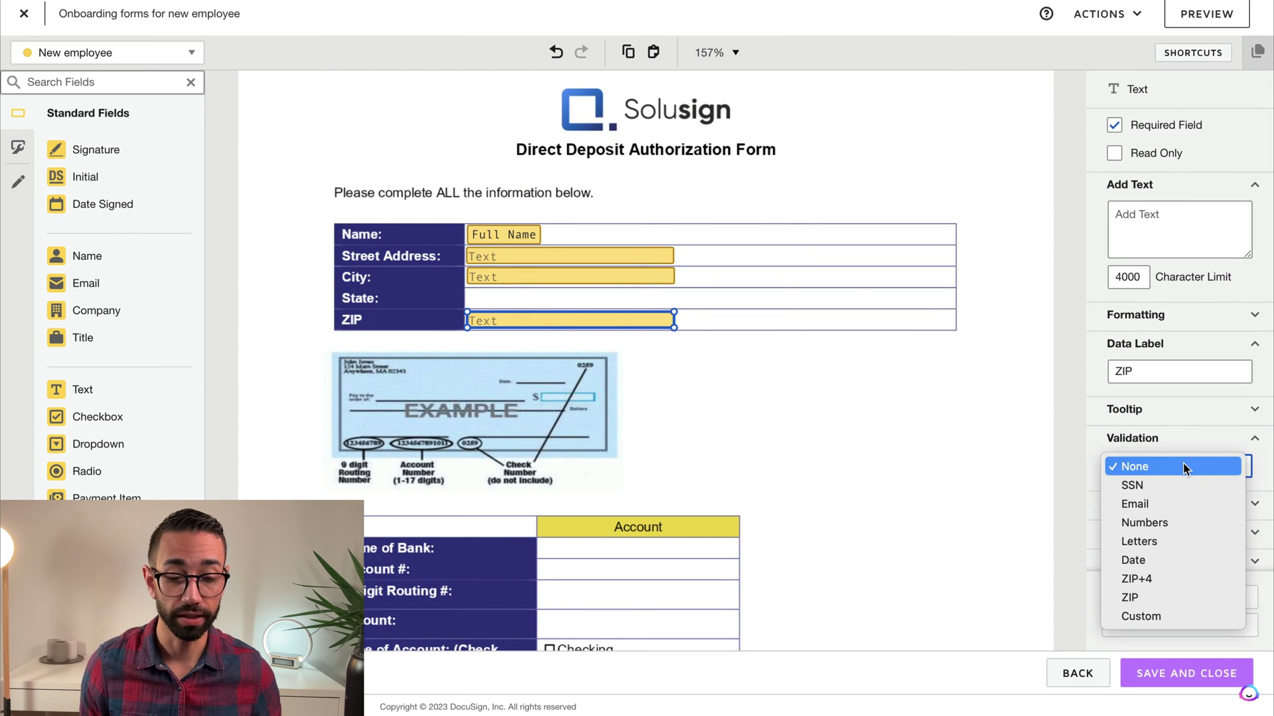
pyautogui.click(1141, 597)
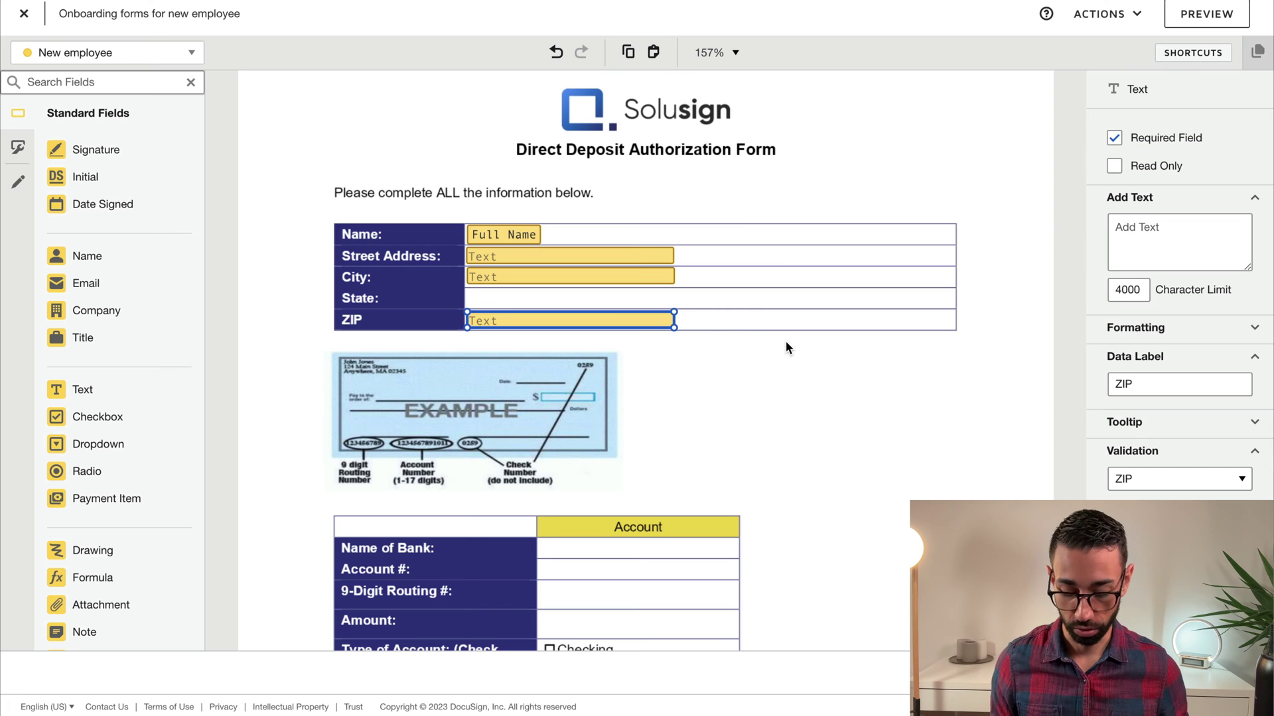
# Paste a copy of the ZIP field beside City on the W-4, narrow it, and label it ZIP.
pyautogui.hotkey('ctrl', 'v')
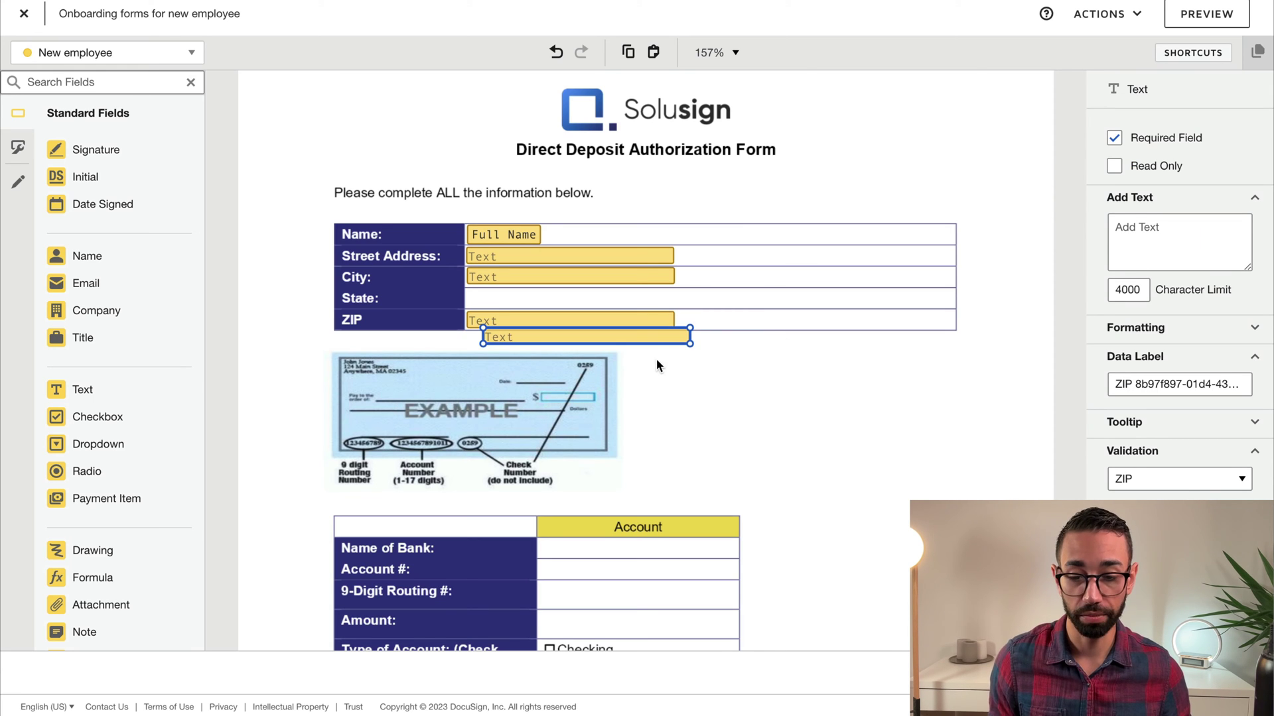
pyautogui.press('Delete')
pyautogui.scroll(-15, 746, 342)
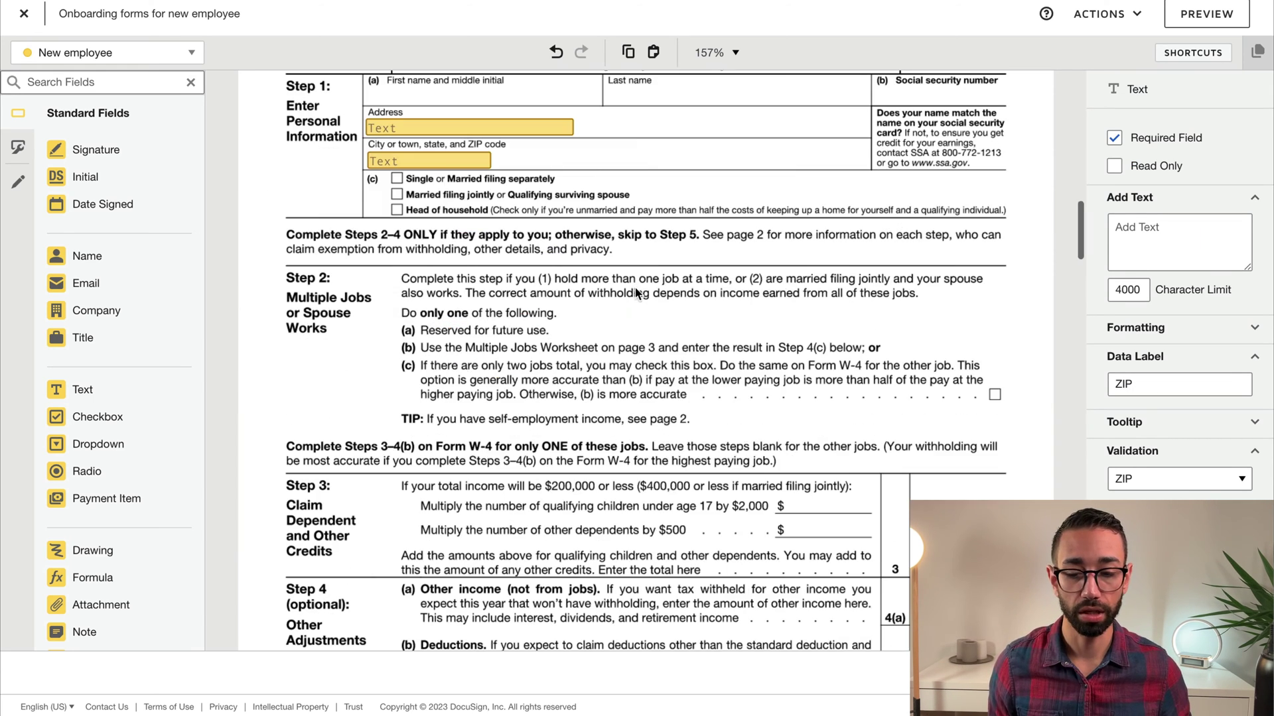
pyautogui.rightClick(635, 284)
pyautogui.click(693, 440)
pyautogui.moveTo(843, 289); pyautogui.dragTo(777, 165)
pyautogui.scroll(2, 776, 165)
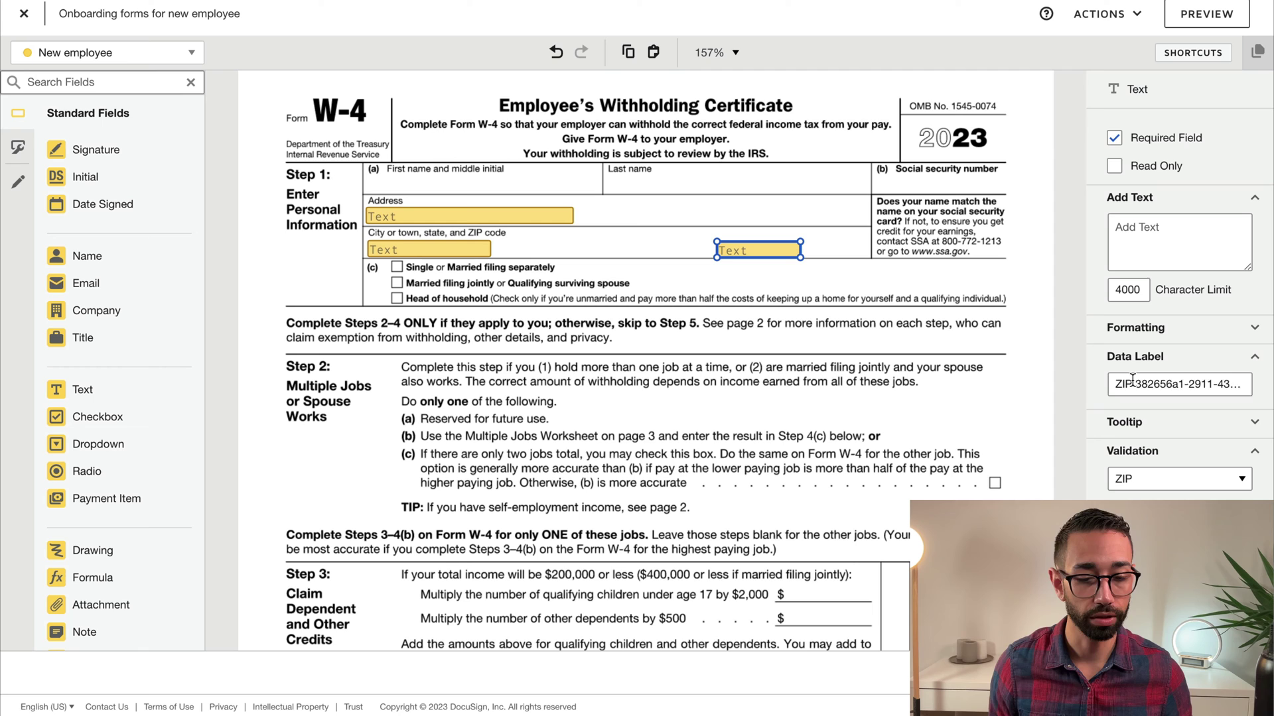
pyautogui.moveTo(1121, 384); pyautogui.dragTo(1272, 394)
pyautogui.write('ZIP')
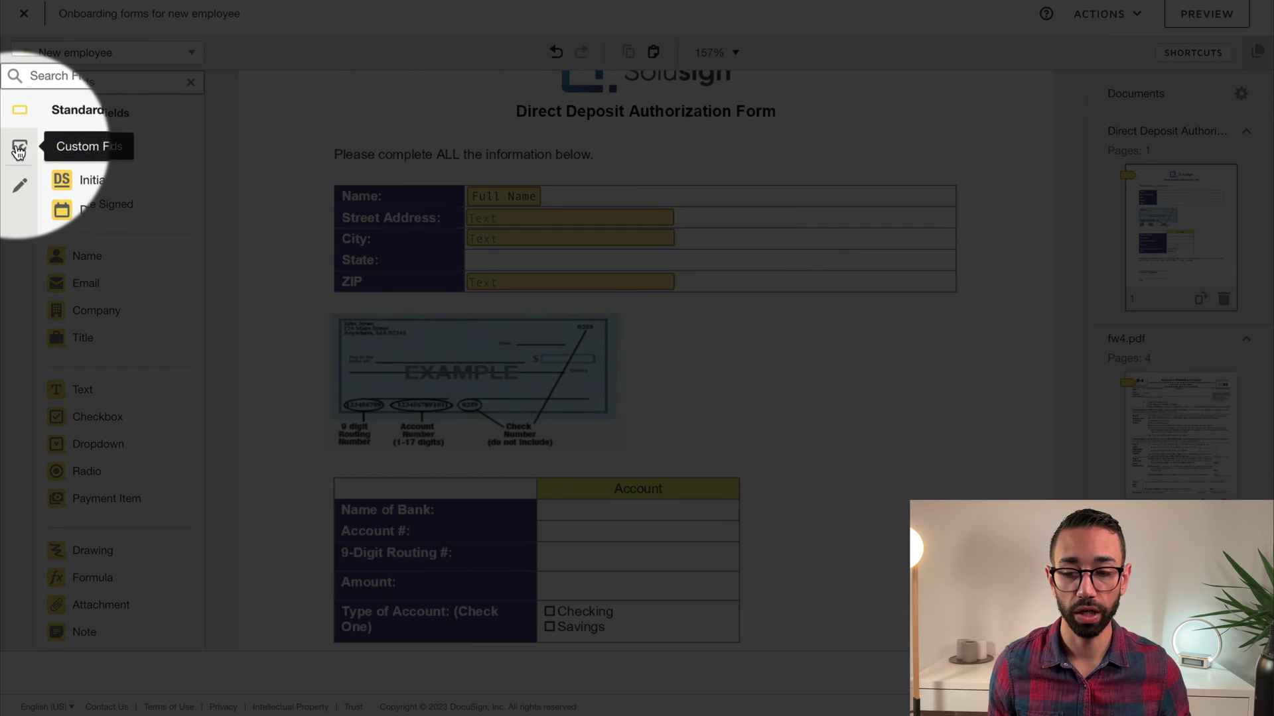
# Check the Custom Fields list, then place a Dropdown on the Direct Deposit State row.
pyautogui.click(18, 147)
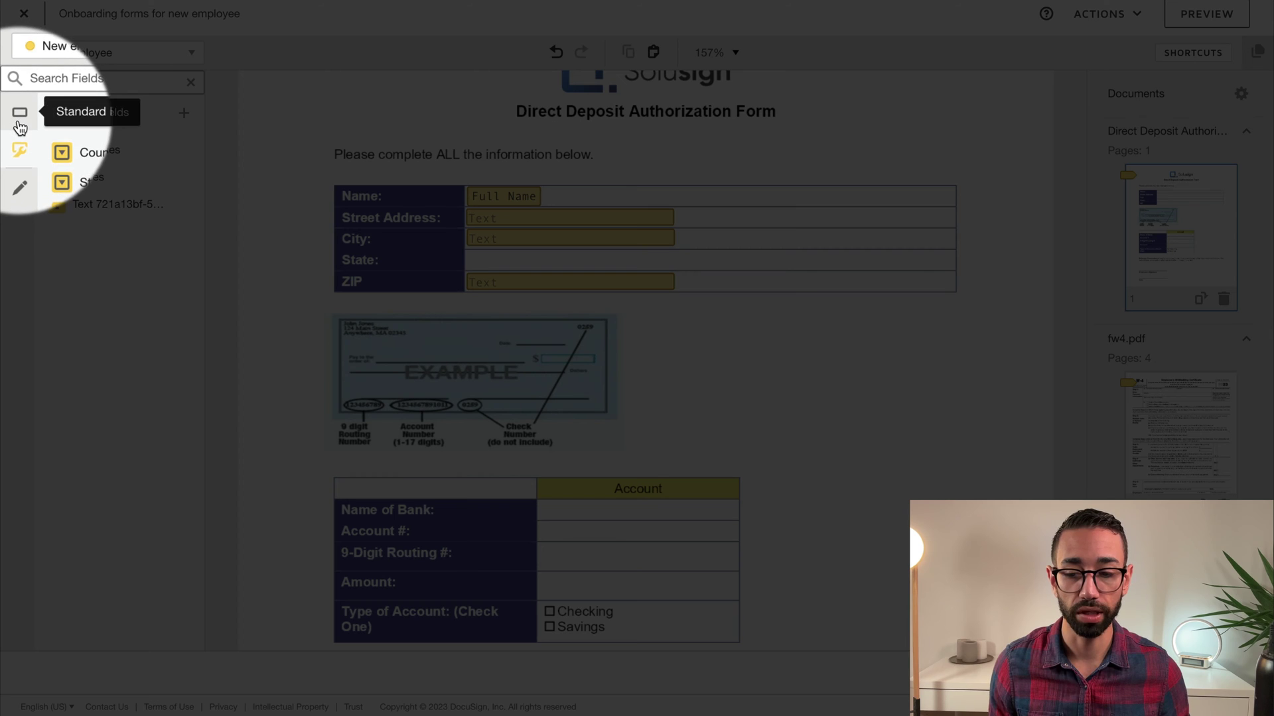
pyautogui.click(18, 114)
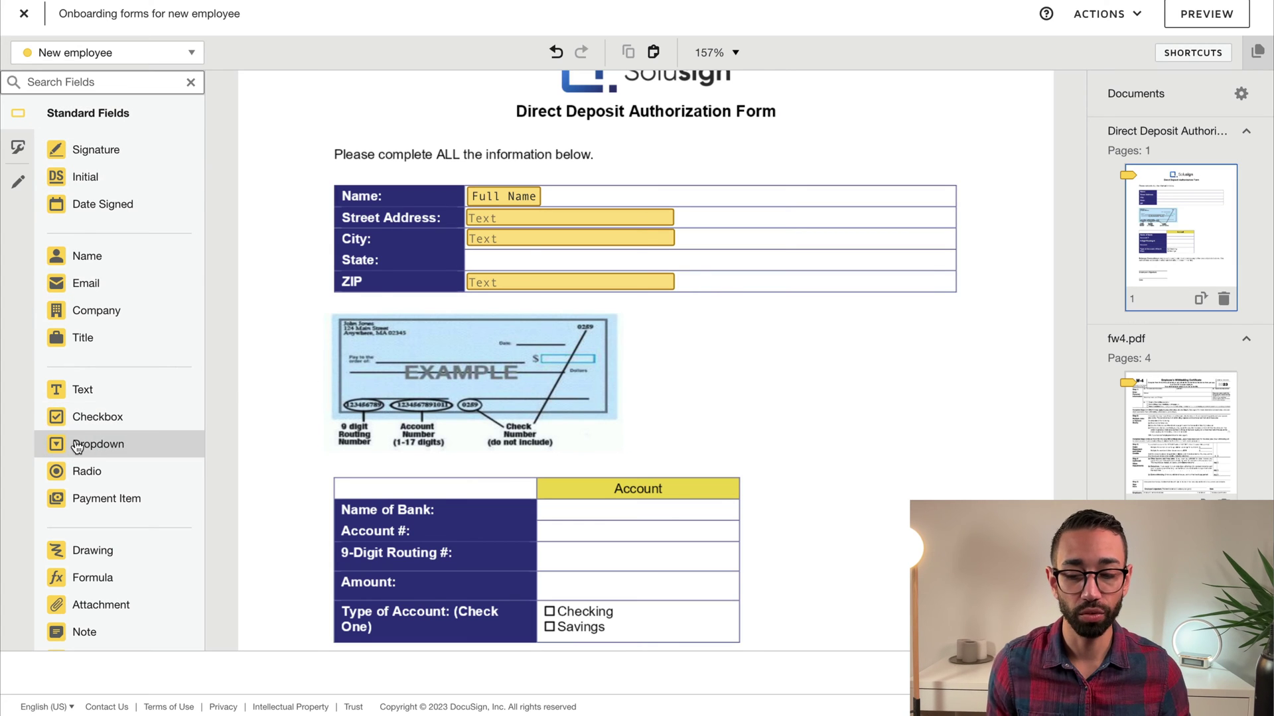
pyautogui.moveTo(468, 259); pyautogui.dragTo(469, 259)
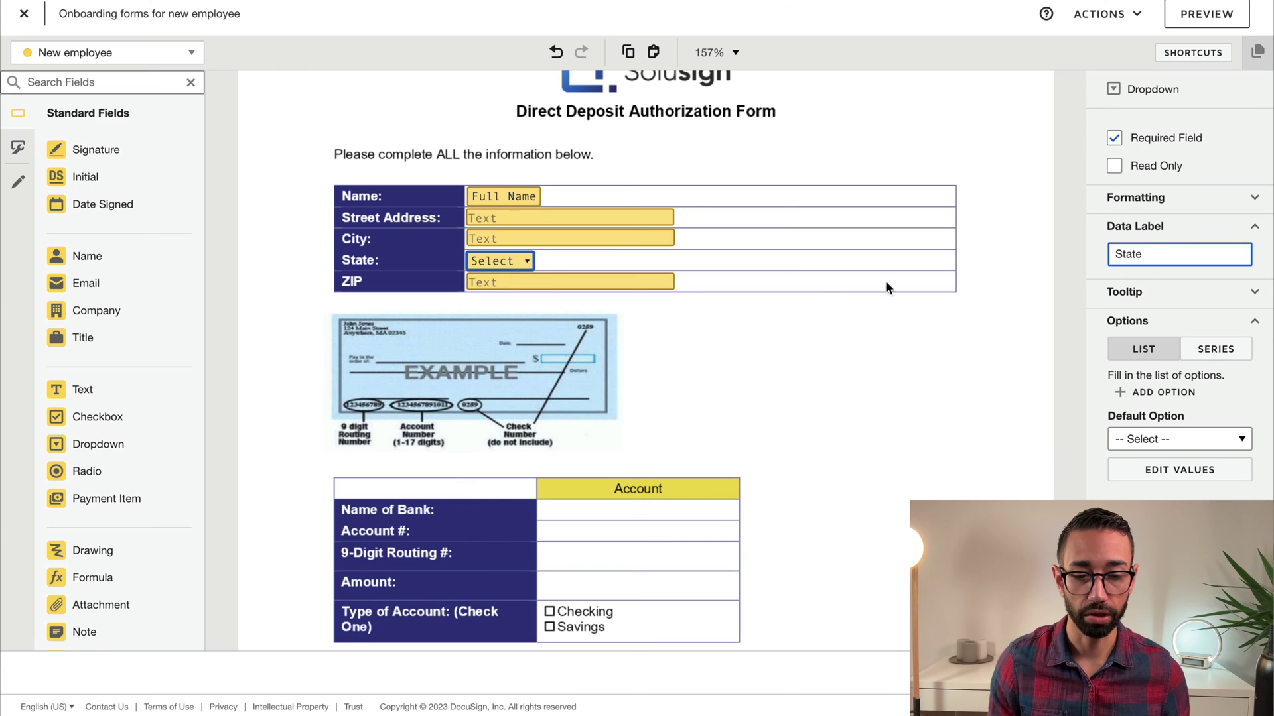
# Enter the dropdown options CA, FL and NY in Edit Values and save them.
pyautogui.click(1180, 469)
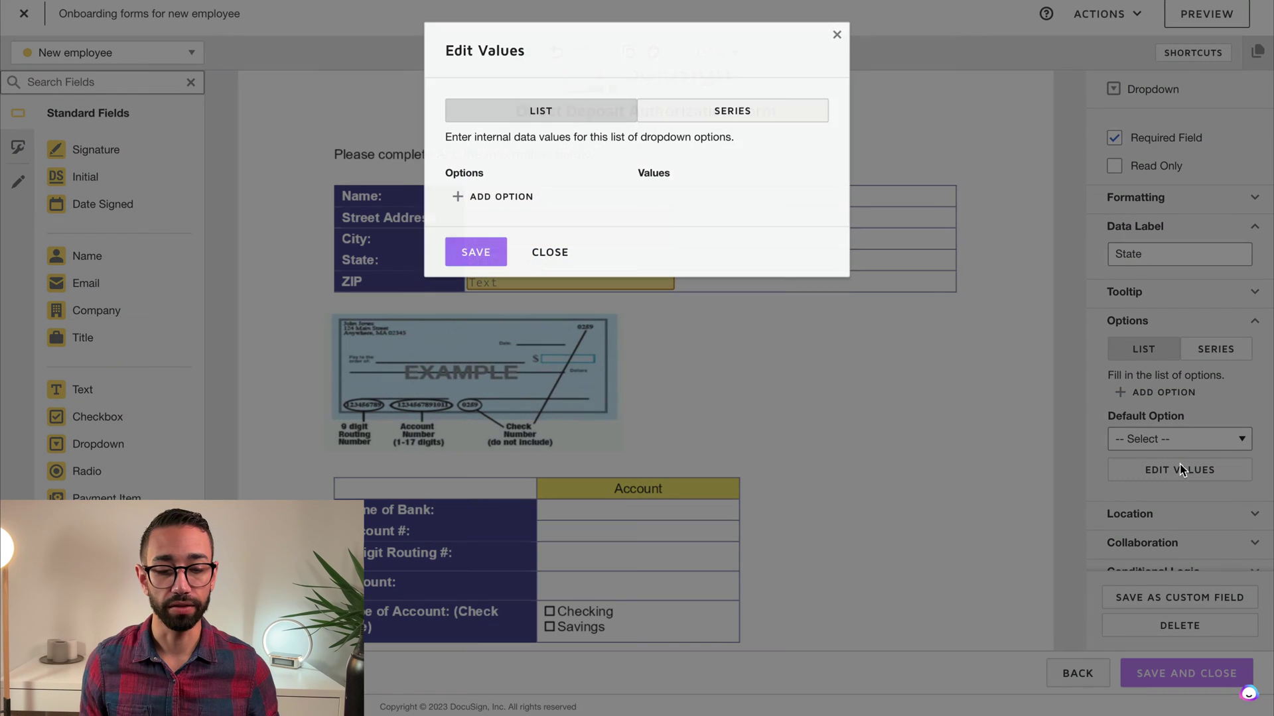
pyautogui.click(510, 196)
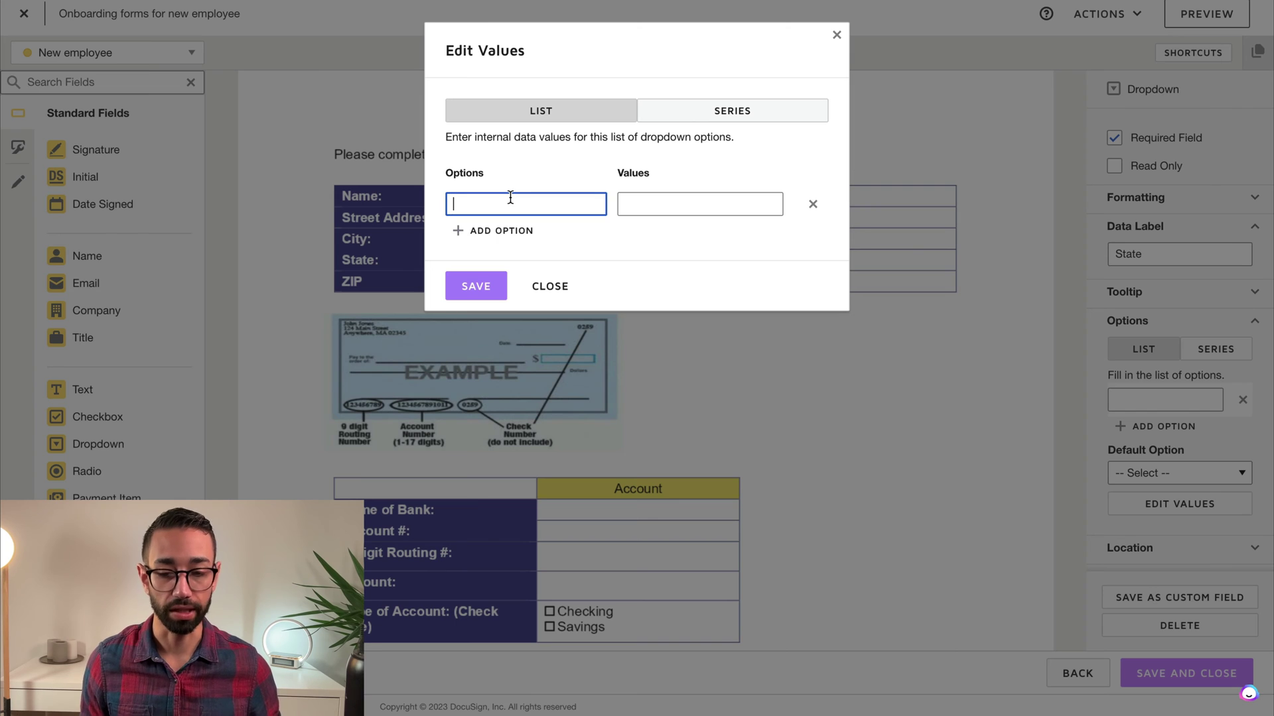
pyautogui.write('CA')
pyautogui.click(491, 230)
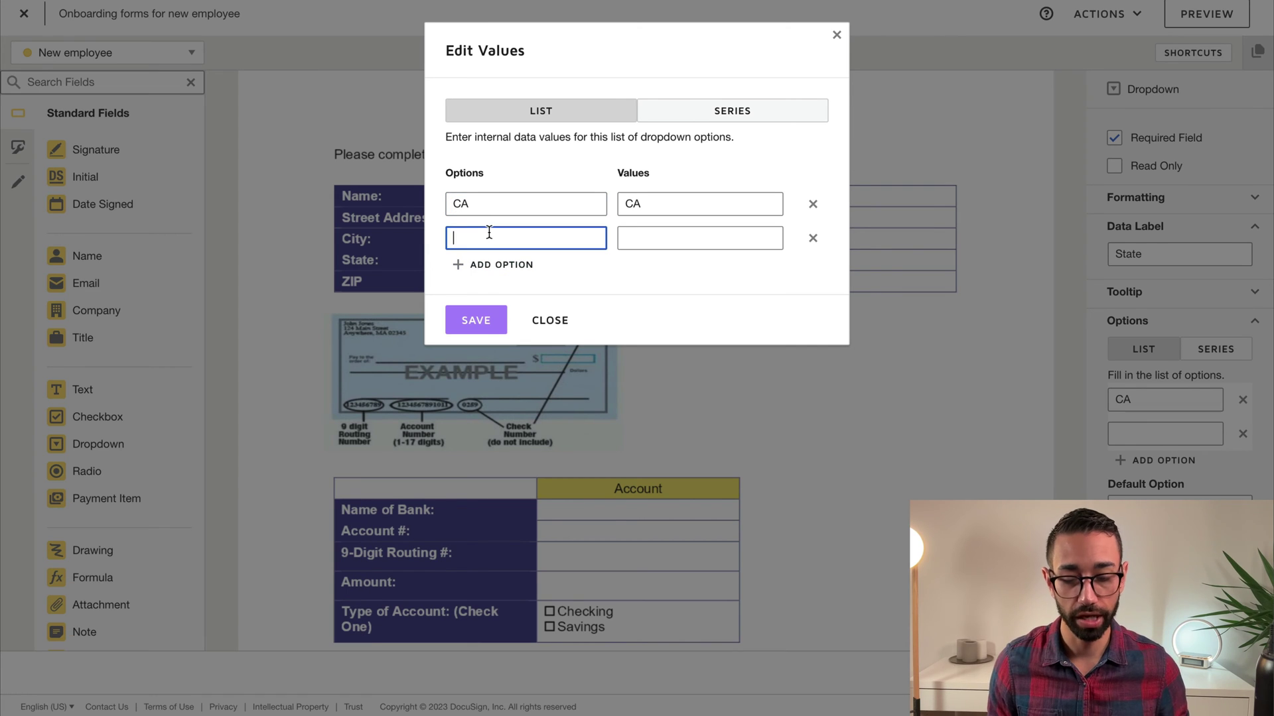
pyautogui.click(484, 272)
pyautogui.write('NY')
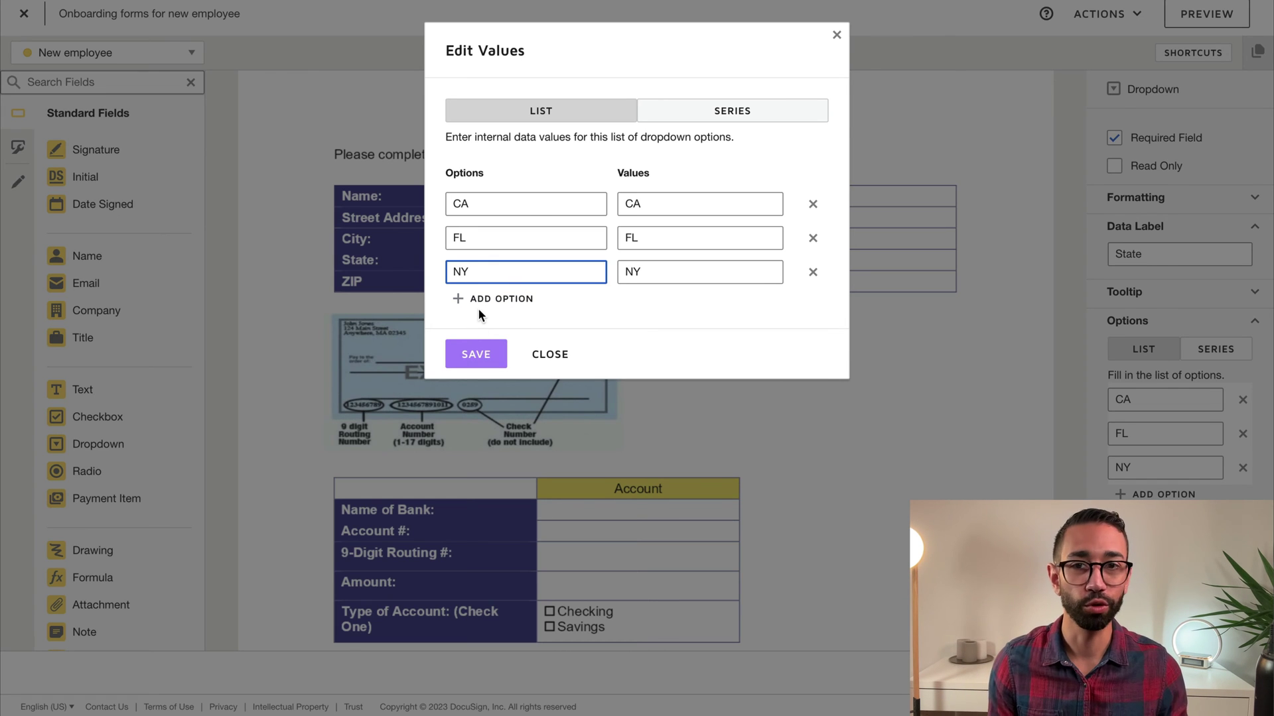
pyautogui.click(719, 106)
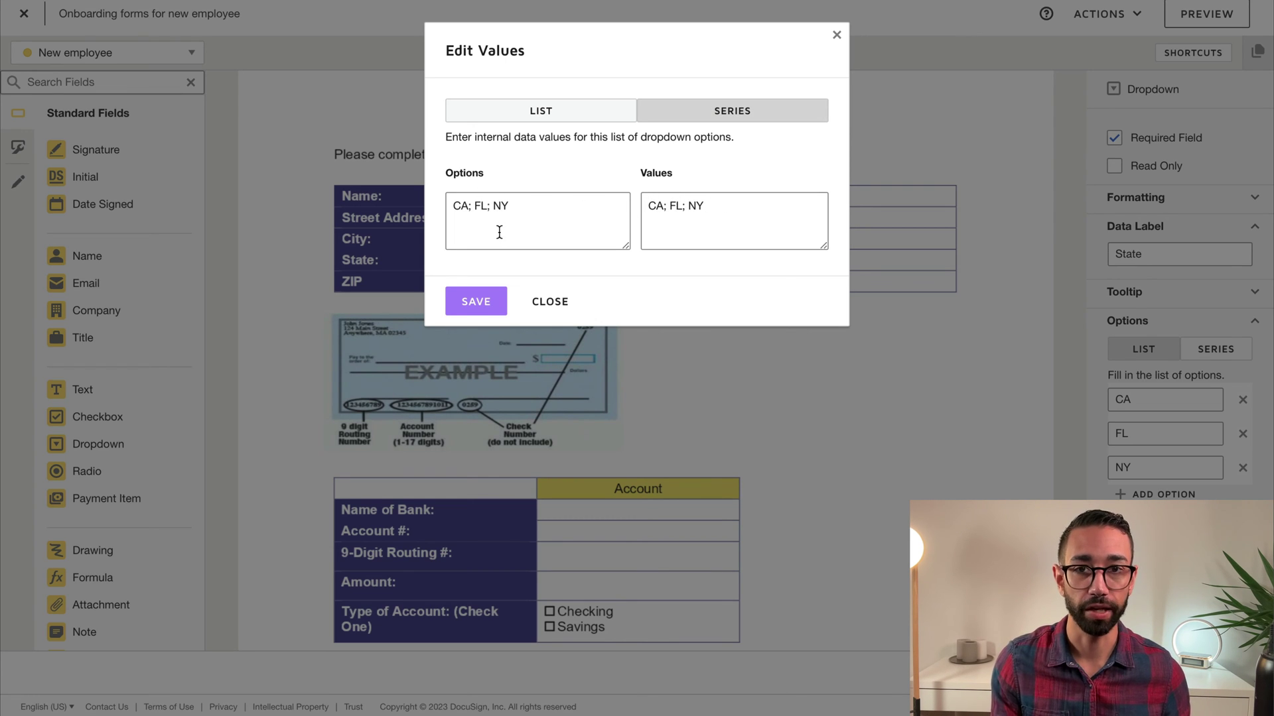
pyautogui.click(541, 110)
pyautogui.click(488, 341)
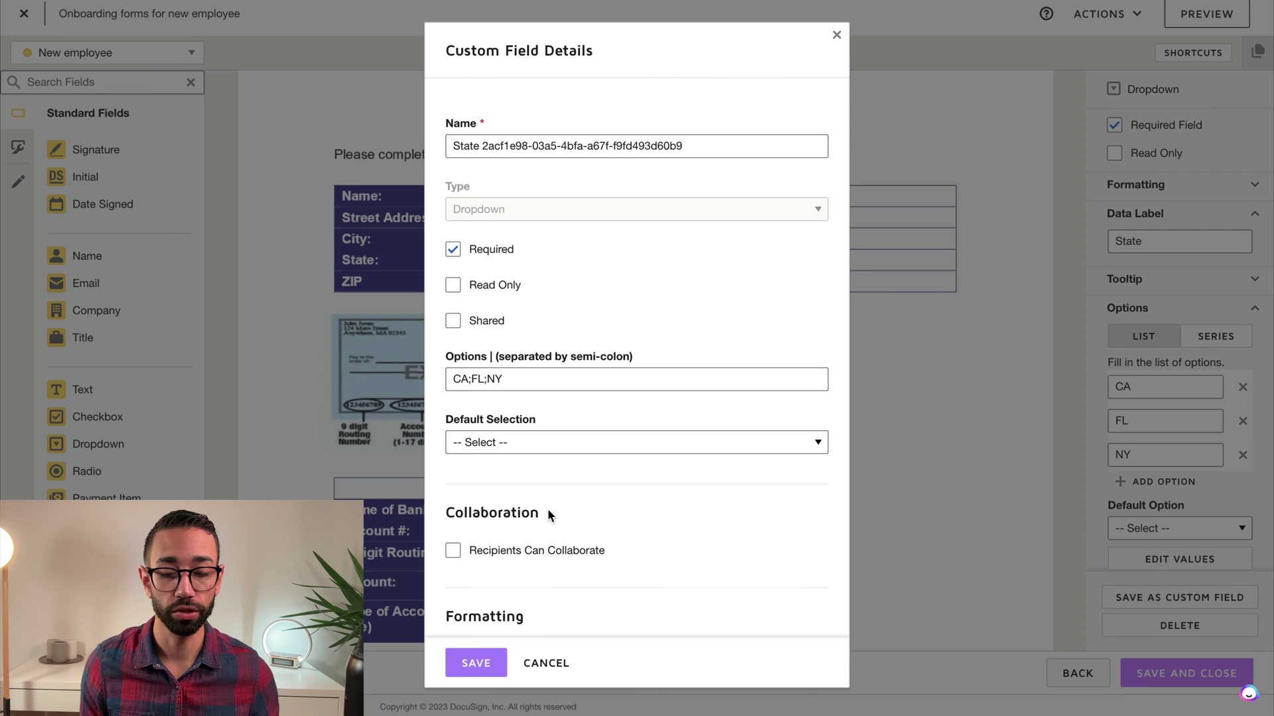
# Save the CA/FL/NY dropdown as a custom field, then delete it from the State row.
pyautogui.click(475, 663)
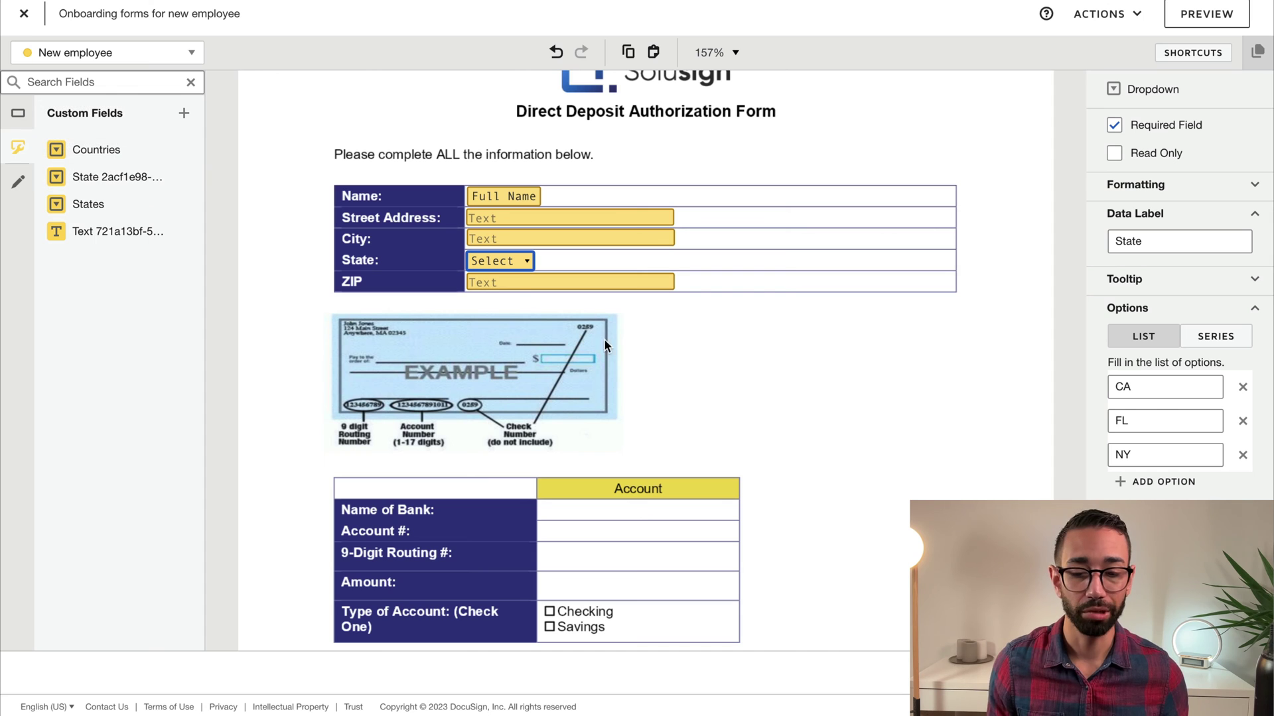
pyautogui.press('Delete')
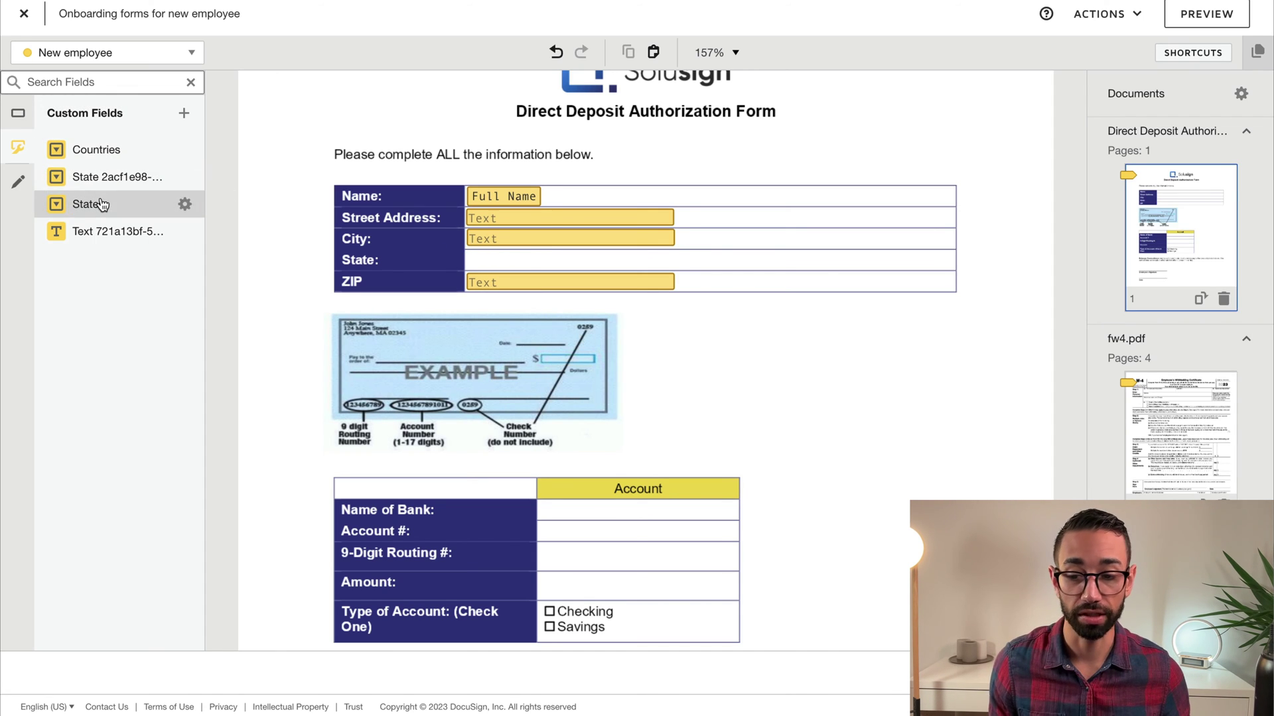
# Place the saved States custom dropdown in the Direct Deposit State row.
pyautogui.moveTo(94, 204); pyautogui.dragTo(431, 252)
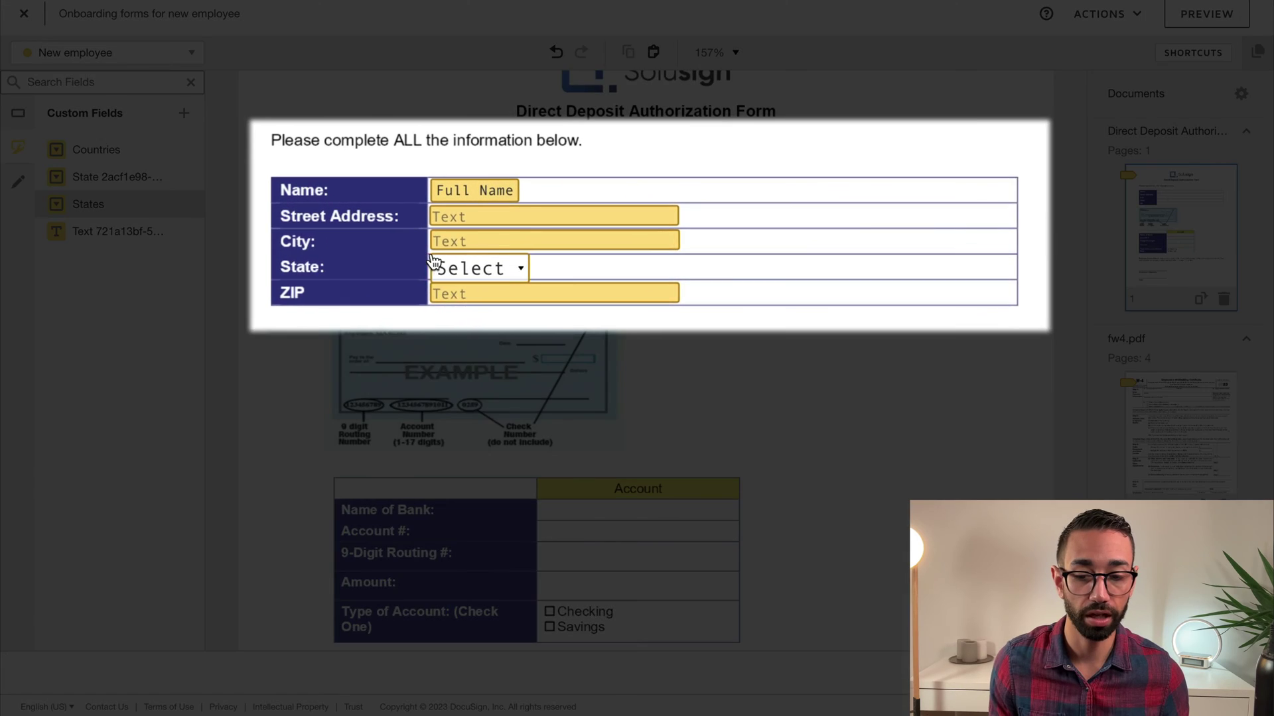
pyautogui.click(491, 261)
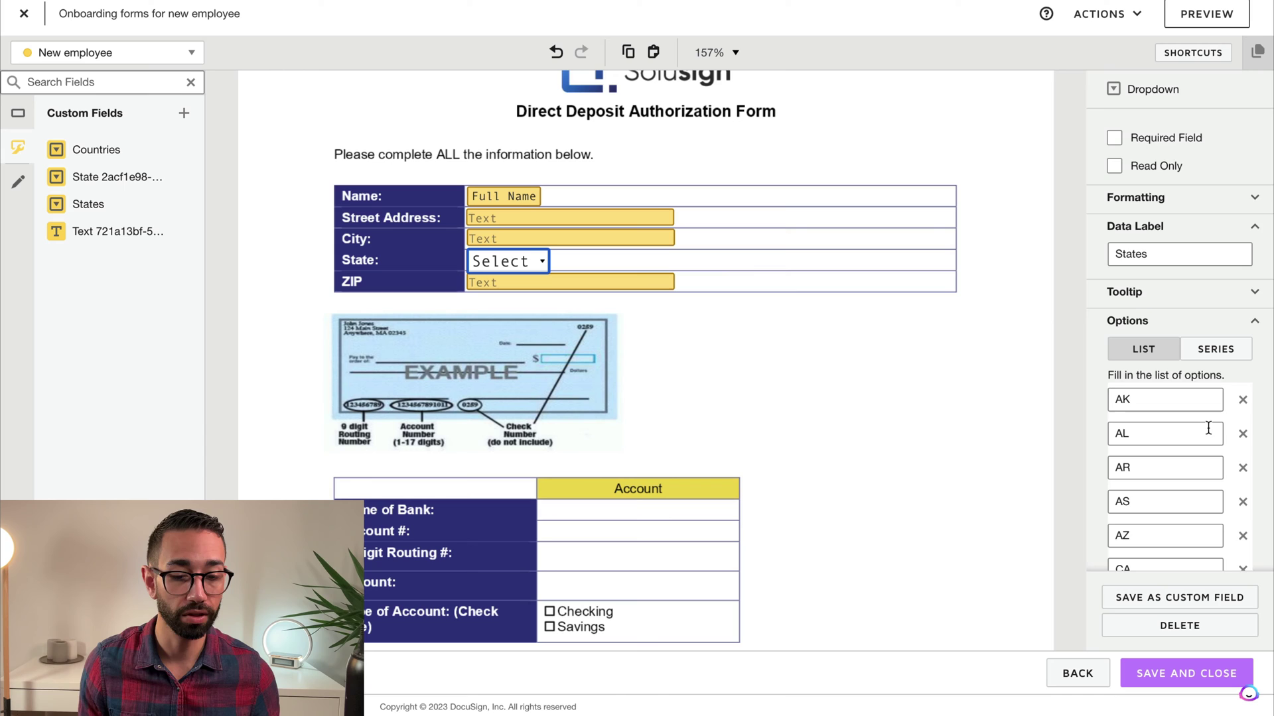
pyautogui.scroll(-5, 1208, 428)
pyautogui.scroll(5, 1209, 423)
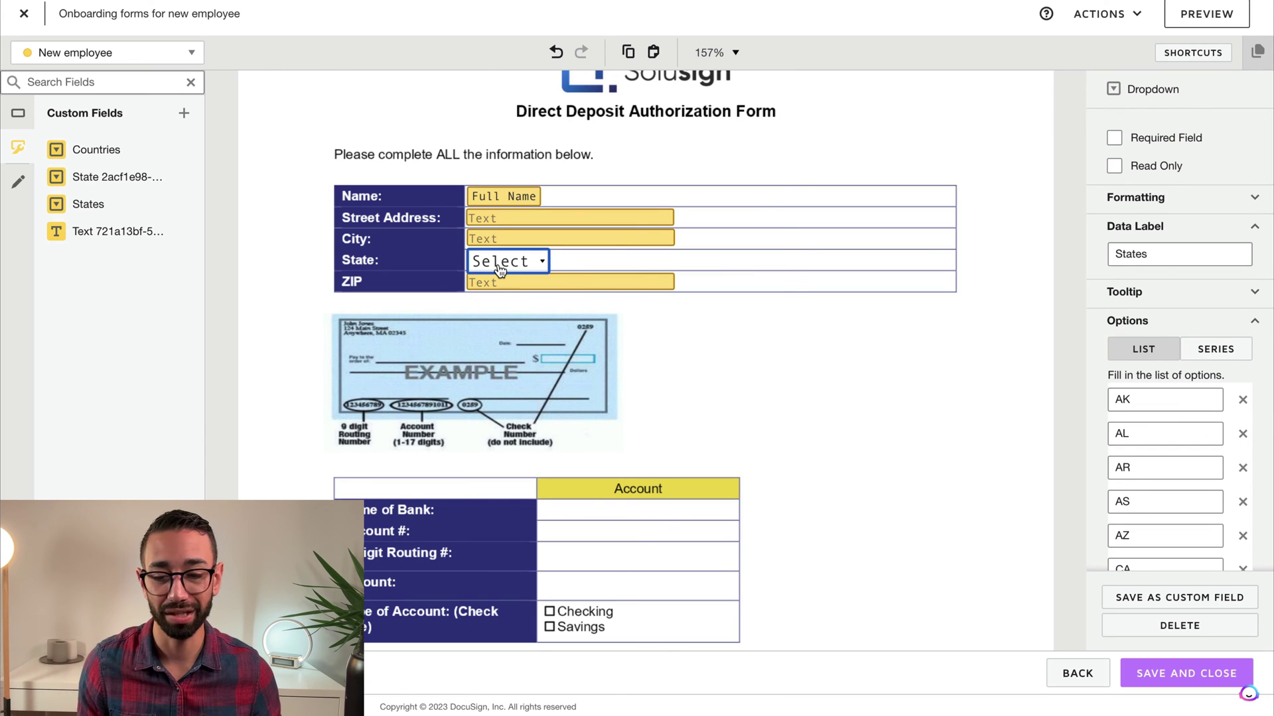
# Set the States dropdown font size to 9 and keep Required Field on.
pyautogui.click(1144, 197)
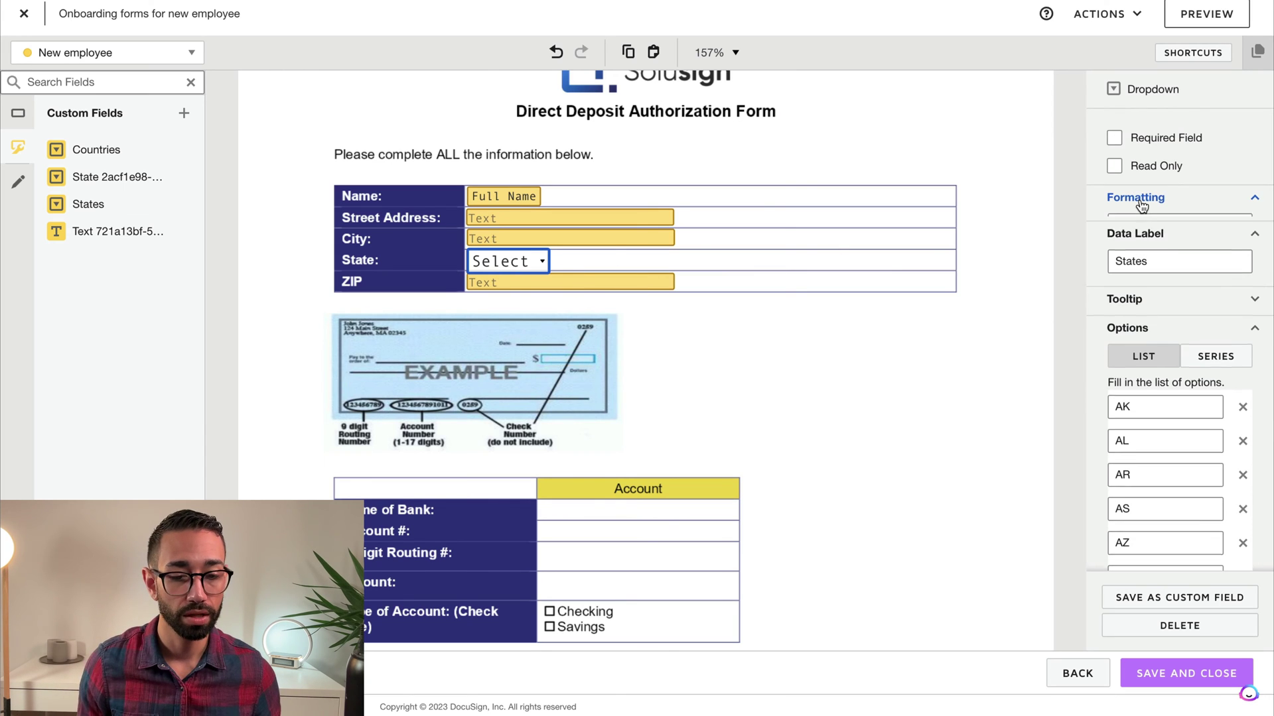
pyautogui.click(531, 238)
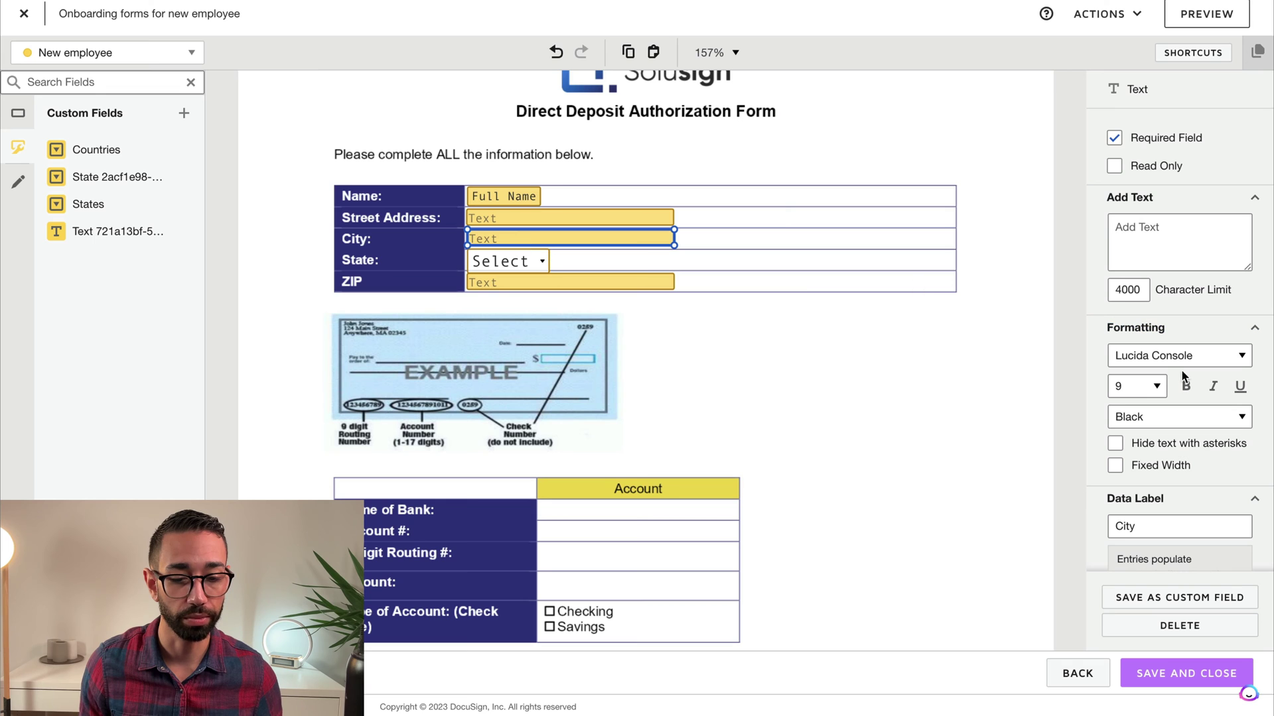
pyautogui.click(537, 266)
pyautogui.click(1142, 251)
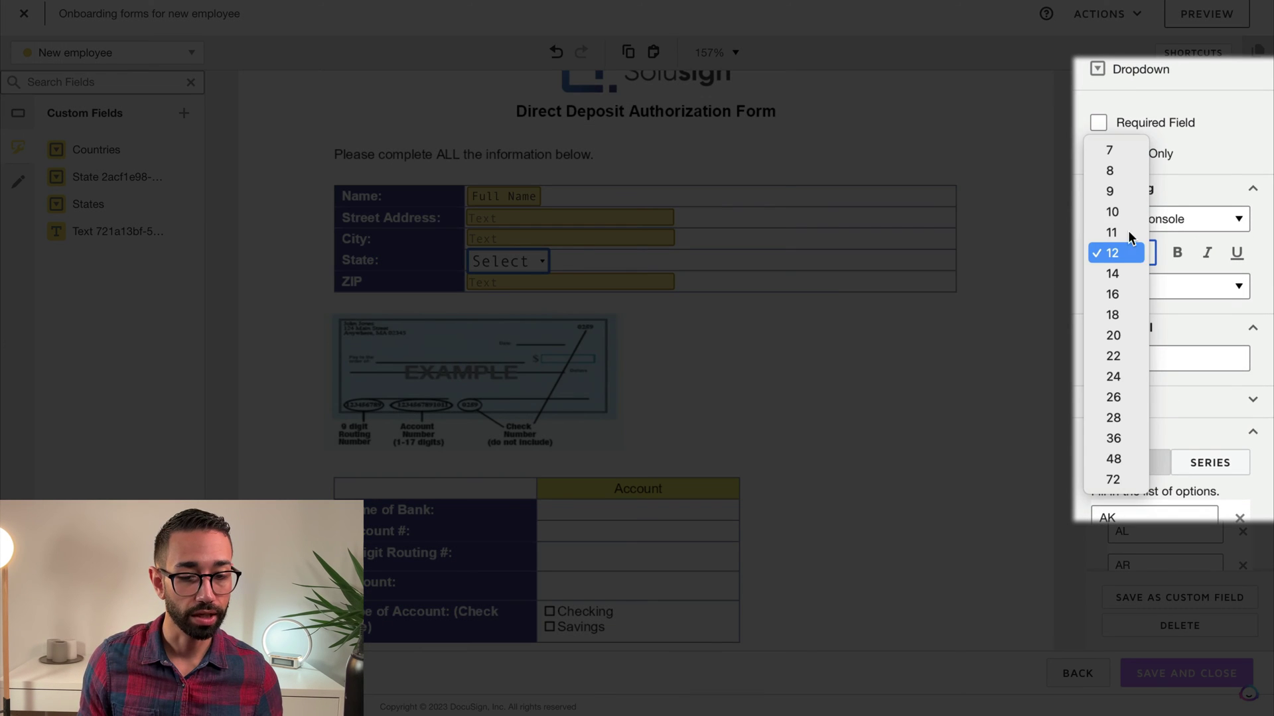
pyautogui.click(1119, 194)
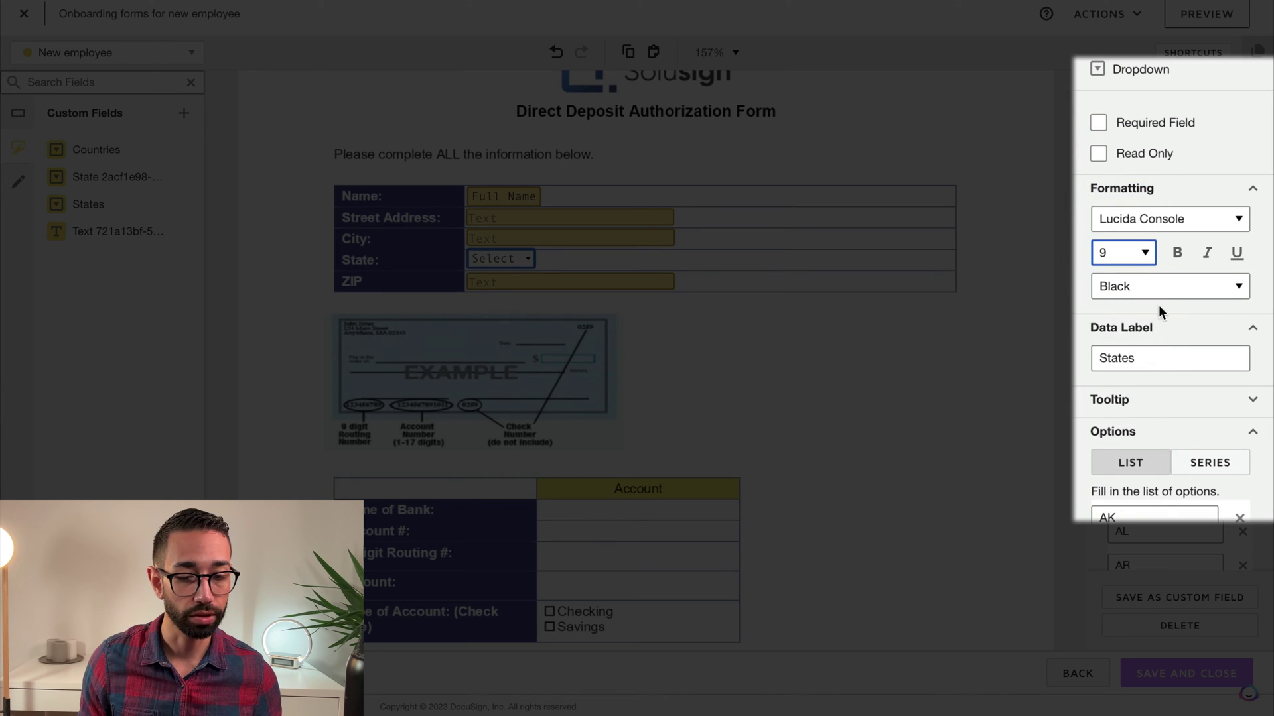
pyautogui.scroll(-3, 1169, 374)
pyautogui.scroll(3, 1160, 250)
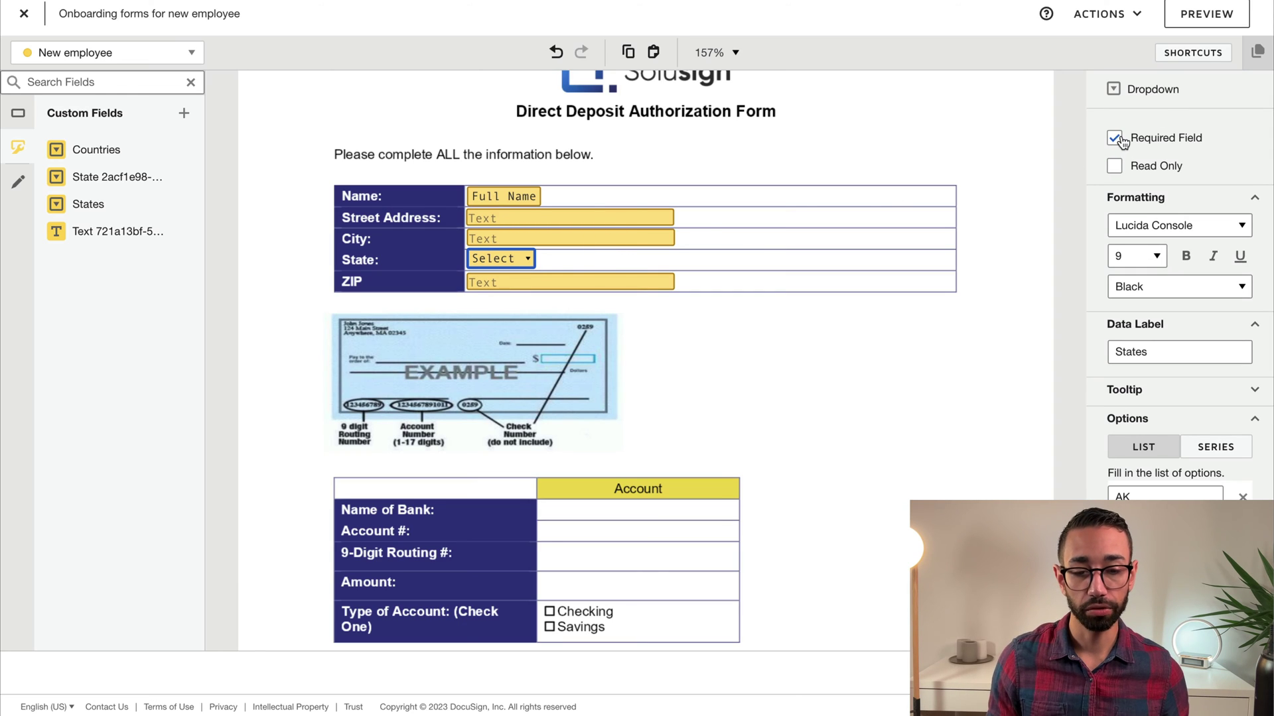
pyautogui.click(1117, 140)
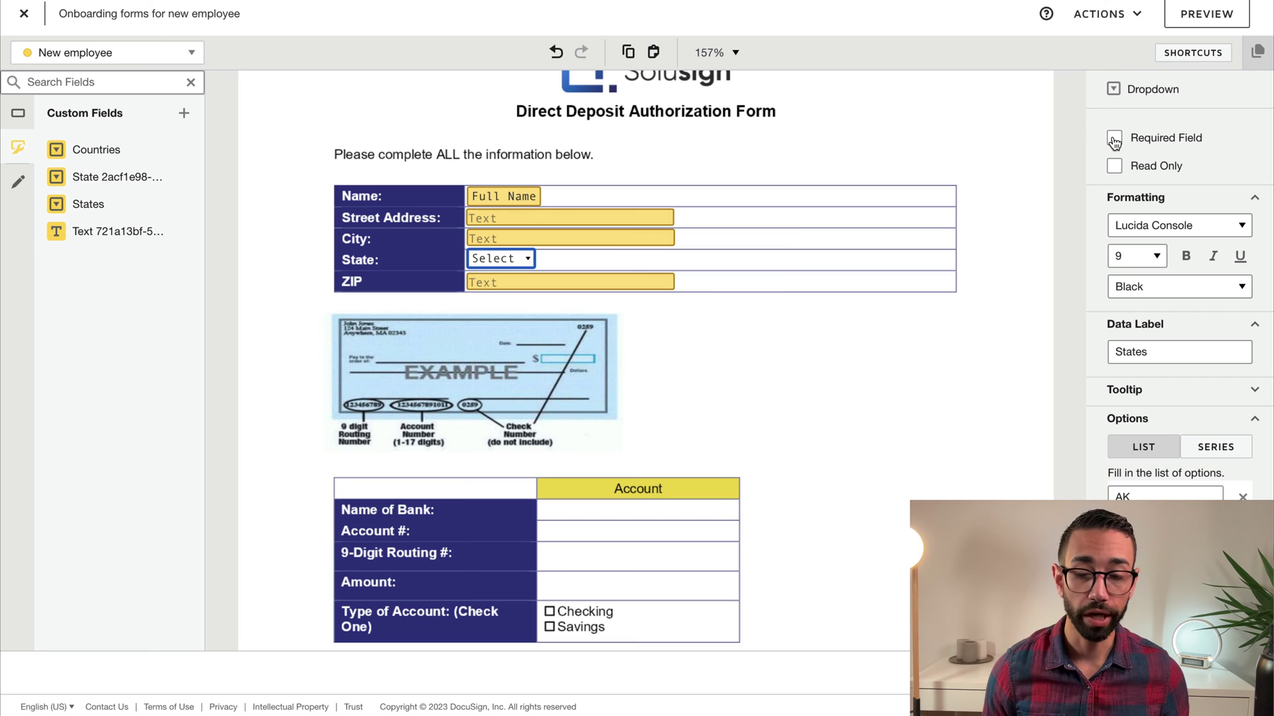
pyautogui.click(1114, 139)
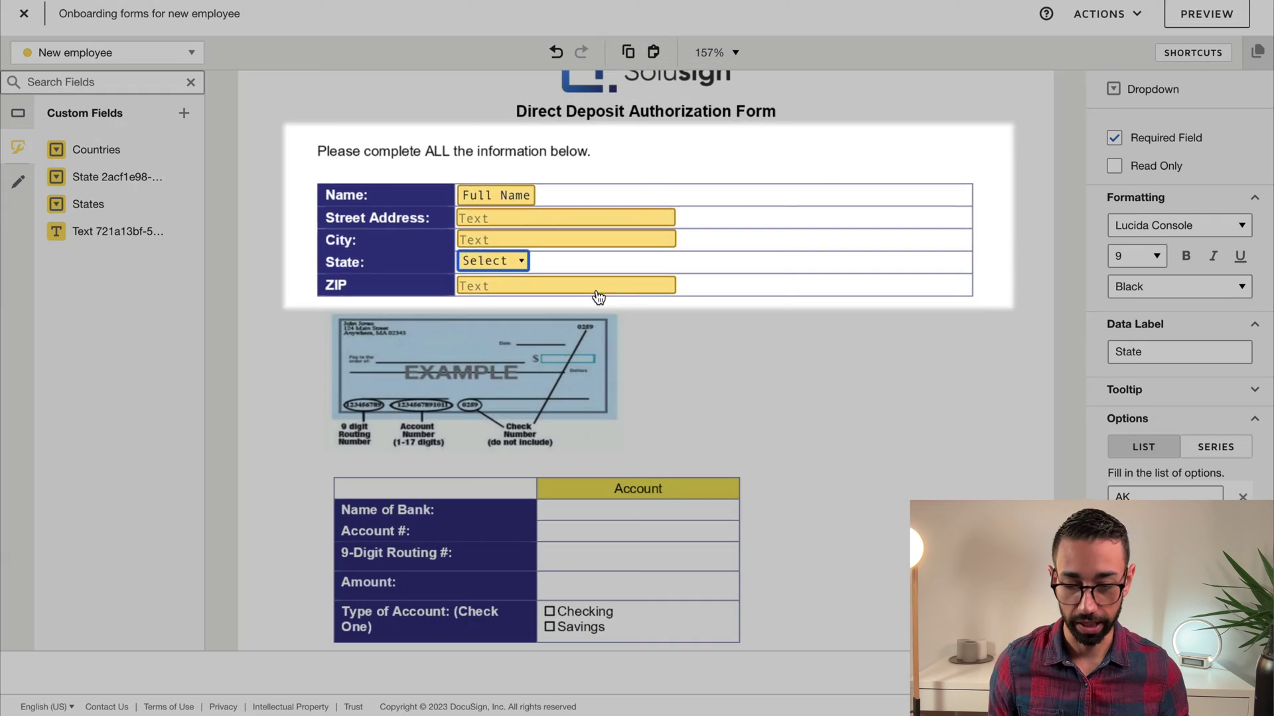
# Paste a copy of the State dropdown by the W-4 city line.
pyautogui.scroll(-12, 600, 285)
pyautogui.rightClick(551, 265)
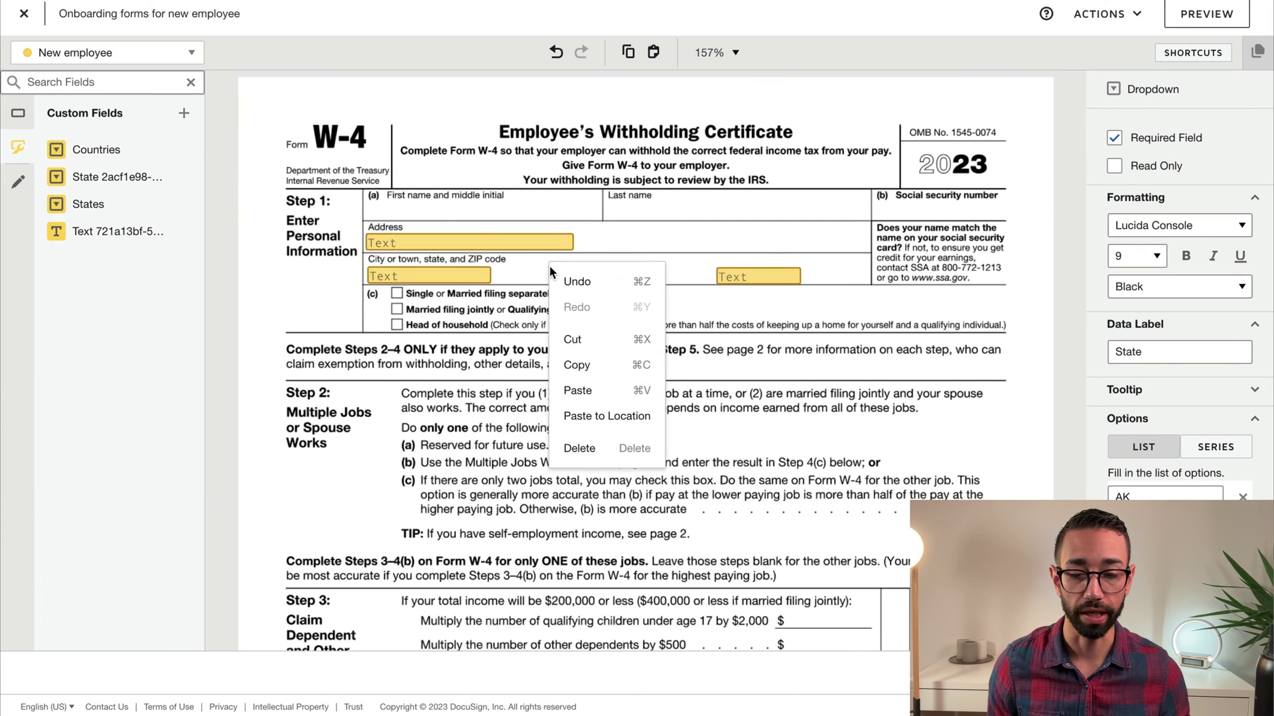
pyautogui.click(594, 415)
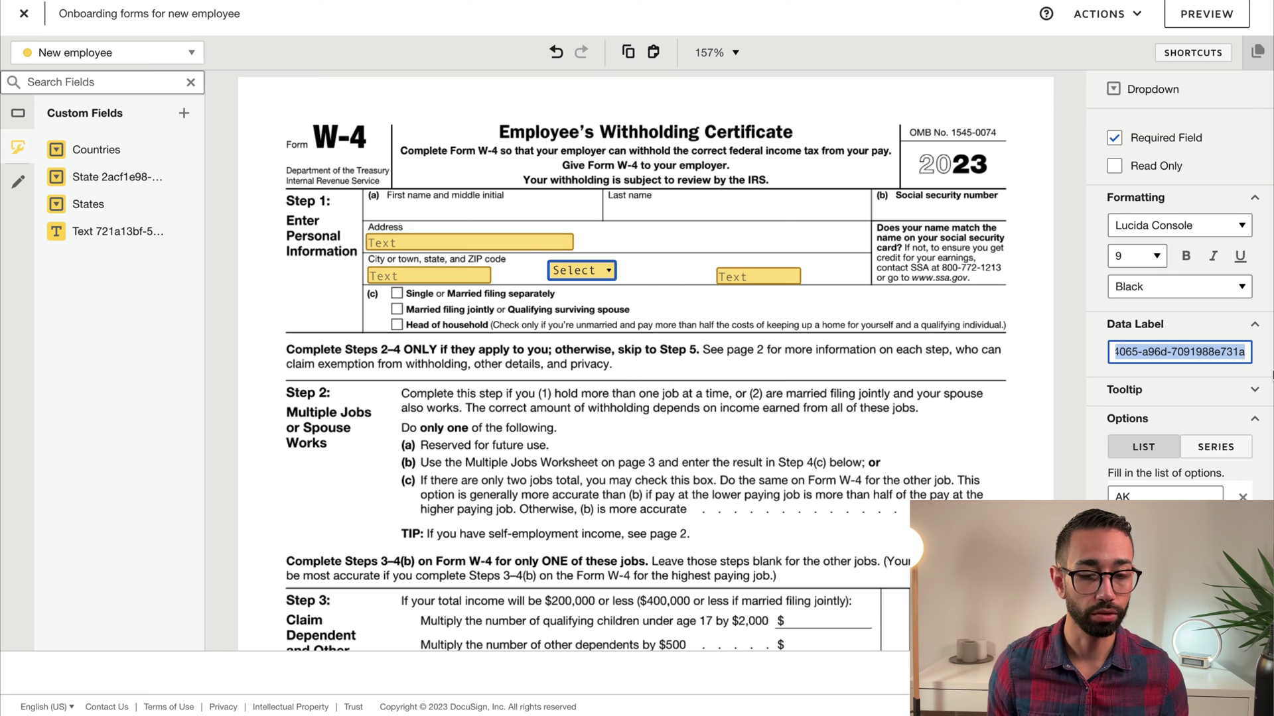
pyautogui.click(372, 205)
pyautogui.scroll(10, 371, 205)
pyautogui.scroll(-5, 540, 210)
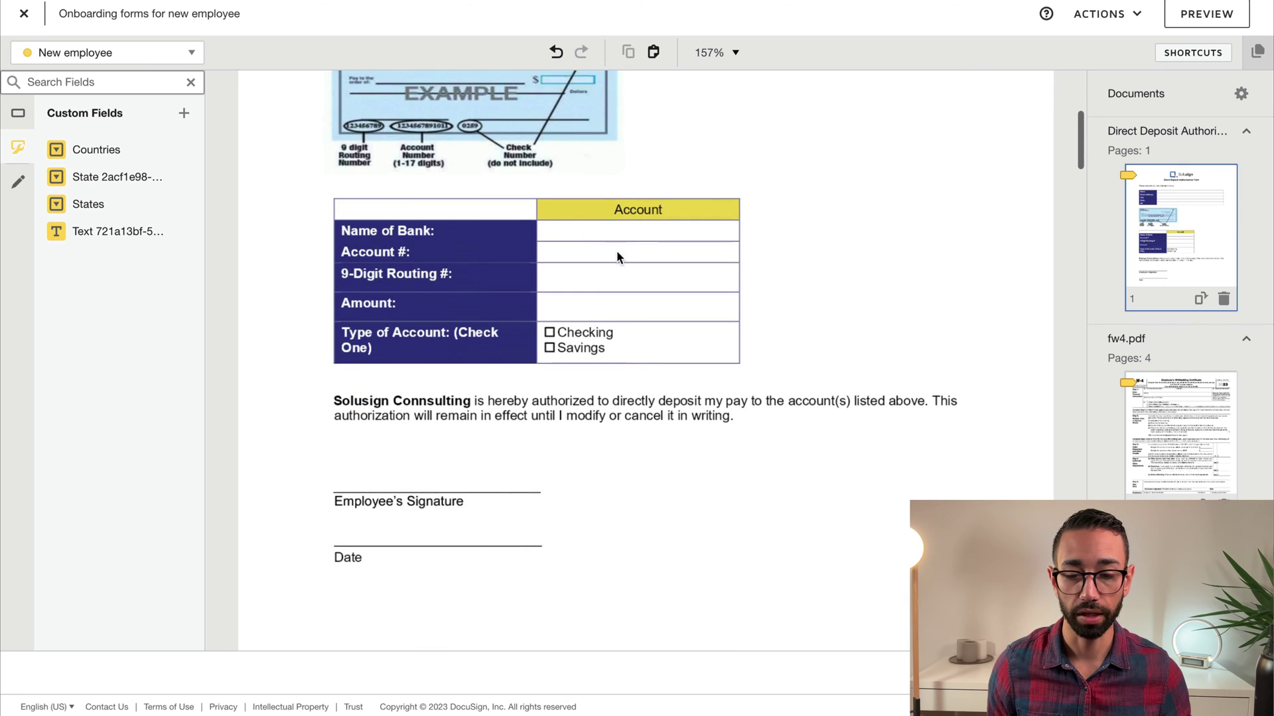
pyautogui.scroll(3, 536, 251)
# Add text fields in the Name of Bank, Account # and Routing # cells.
pyautogui.click(18, 114)
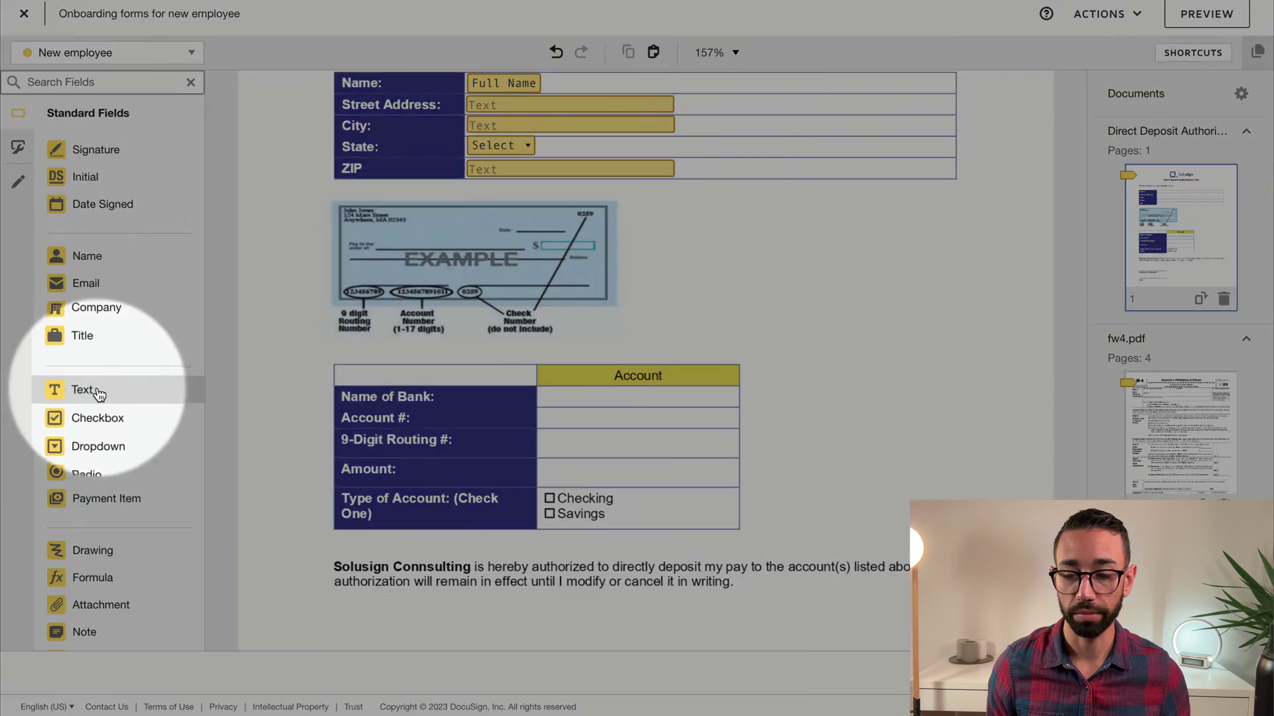
pyautogui.moveTo(98, 394); pyautogui.dragTo(747, 392)
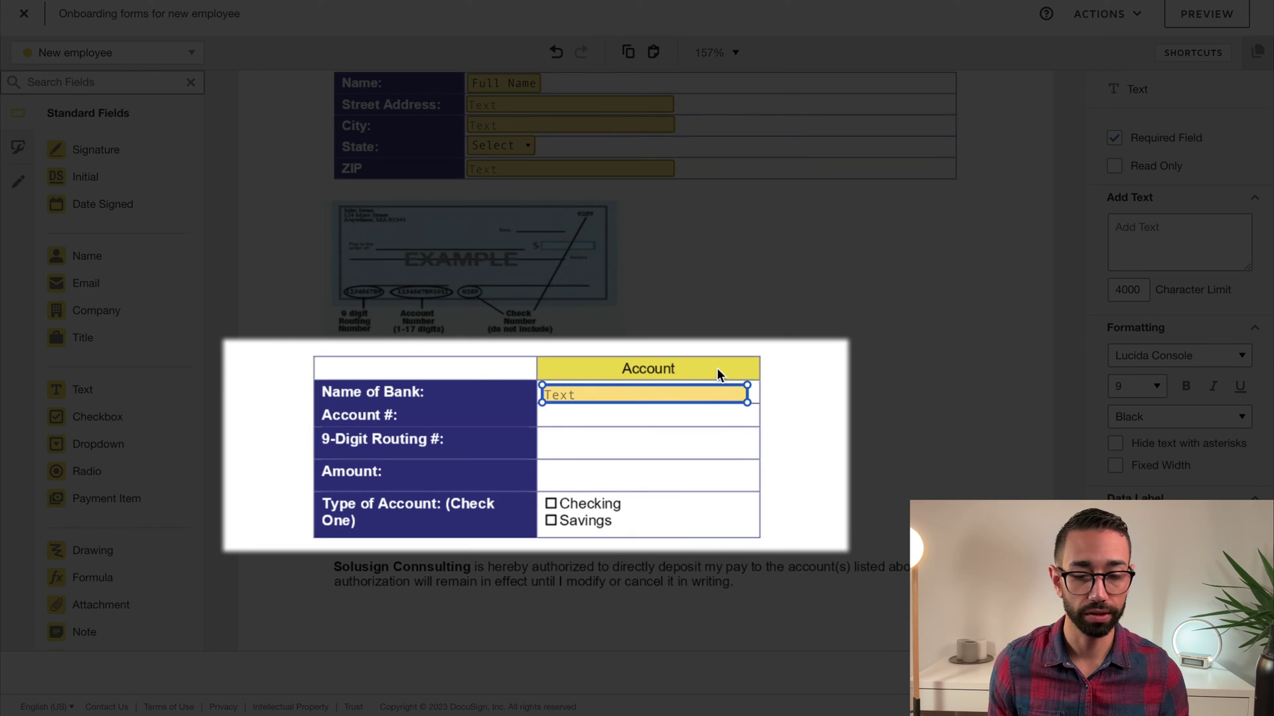
pyautogui.hotkey('ctrl', 'c')
pyautogui.hotkey('ctrl', 'v')
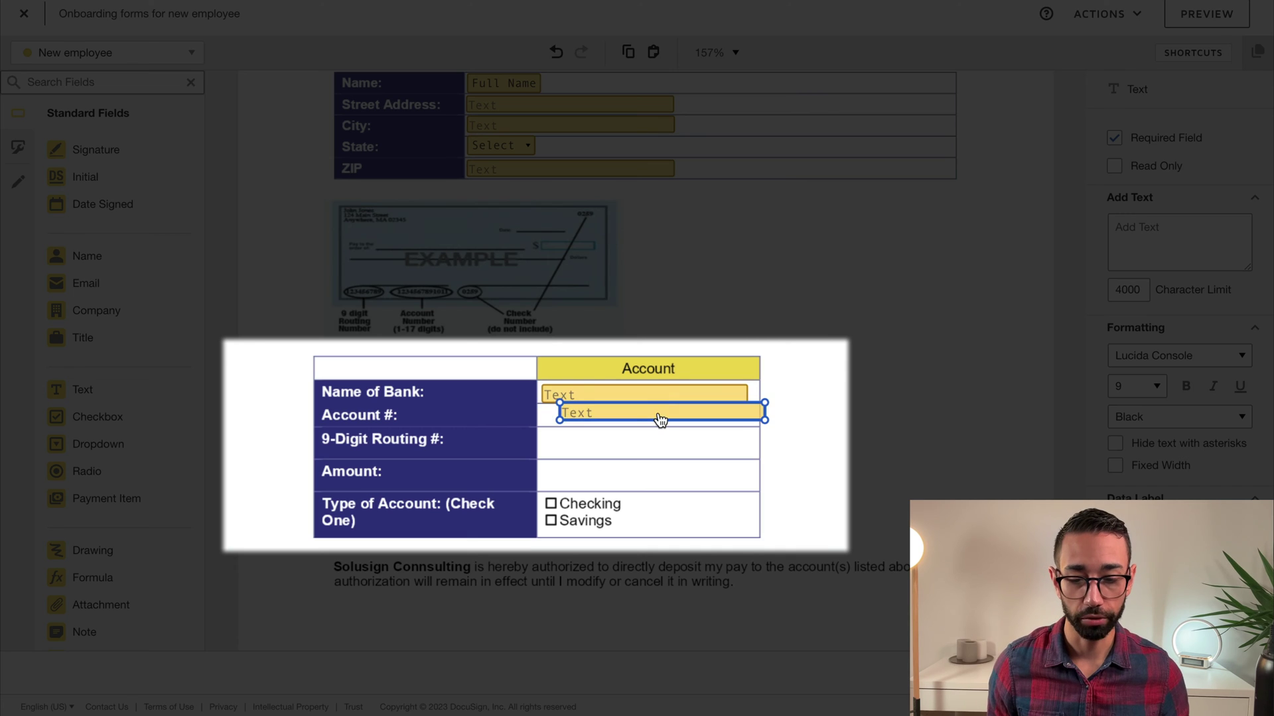
pyautogui.moveTo(660, 420); pyautogui.dragTo(644, 444)
pyautogui.hotkey('ctrl', 'v')
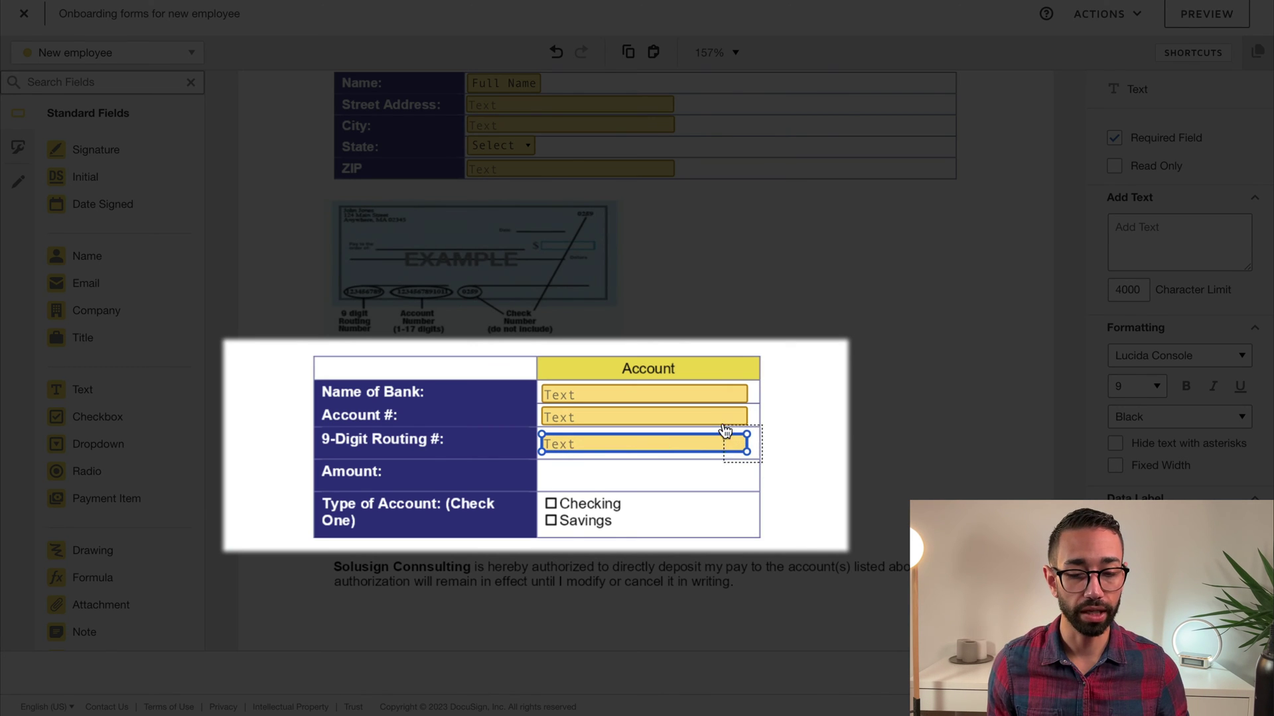
# Set the Account # and Routing # fields' validation to Numbers.
pyautogui.keyDown('shift'); pyautogui.click(724, 418); pyautogui.keyUp('shift')
pyautogui.scroll(-3, 1200, 440)
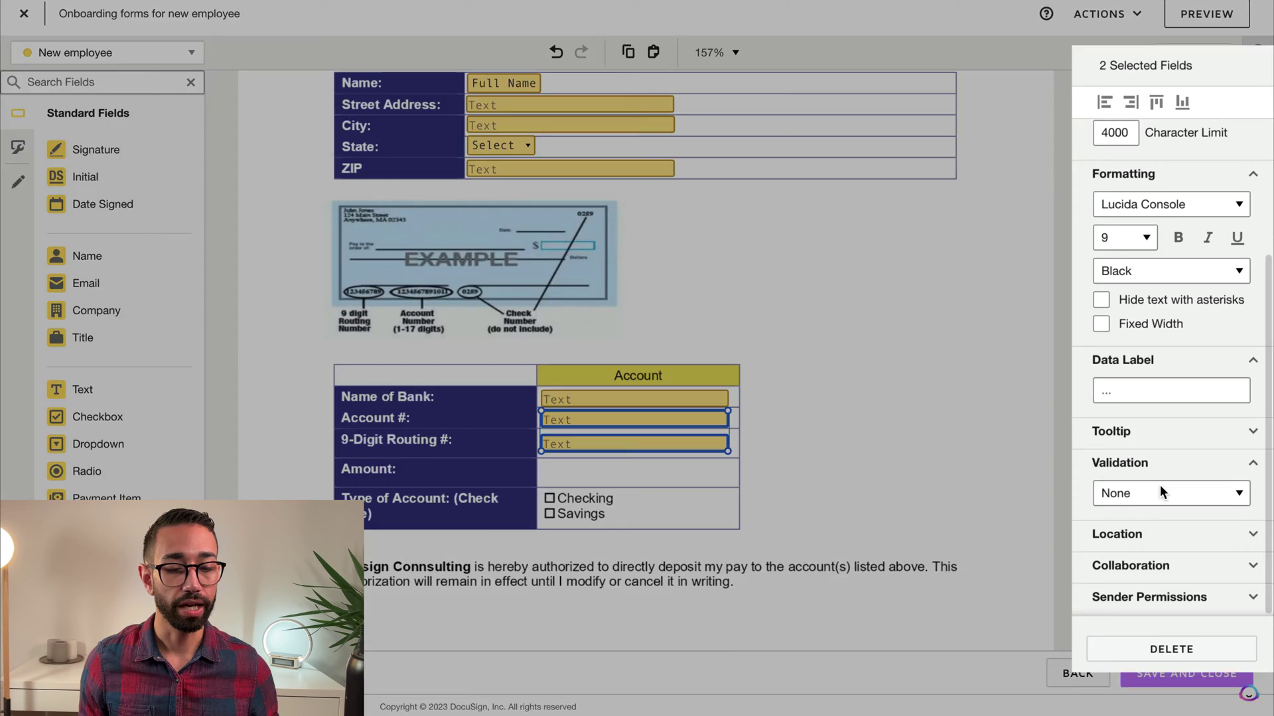
pyautogui.click(1161, 493)
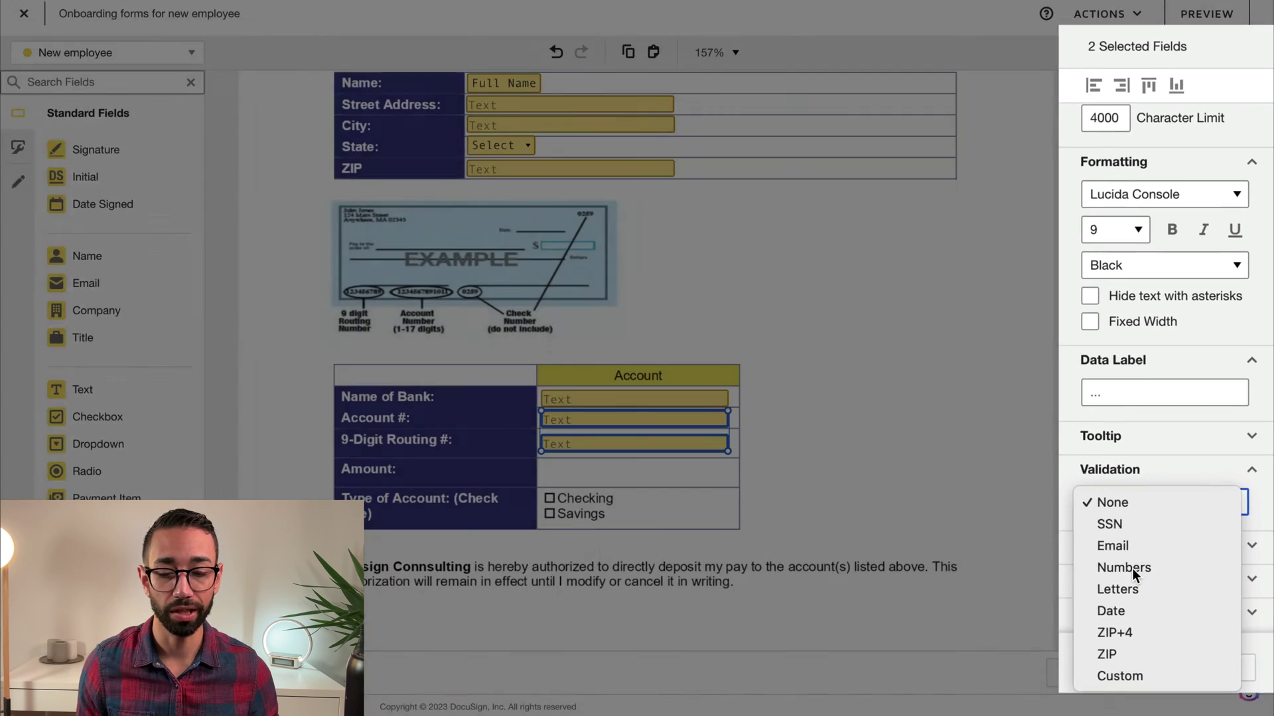
pyautogui.click(1128, 568)
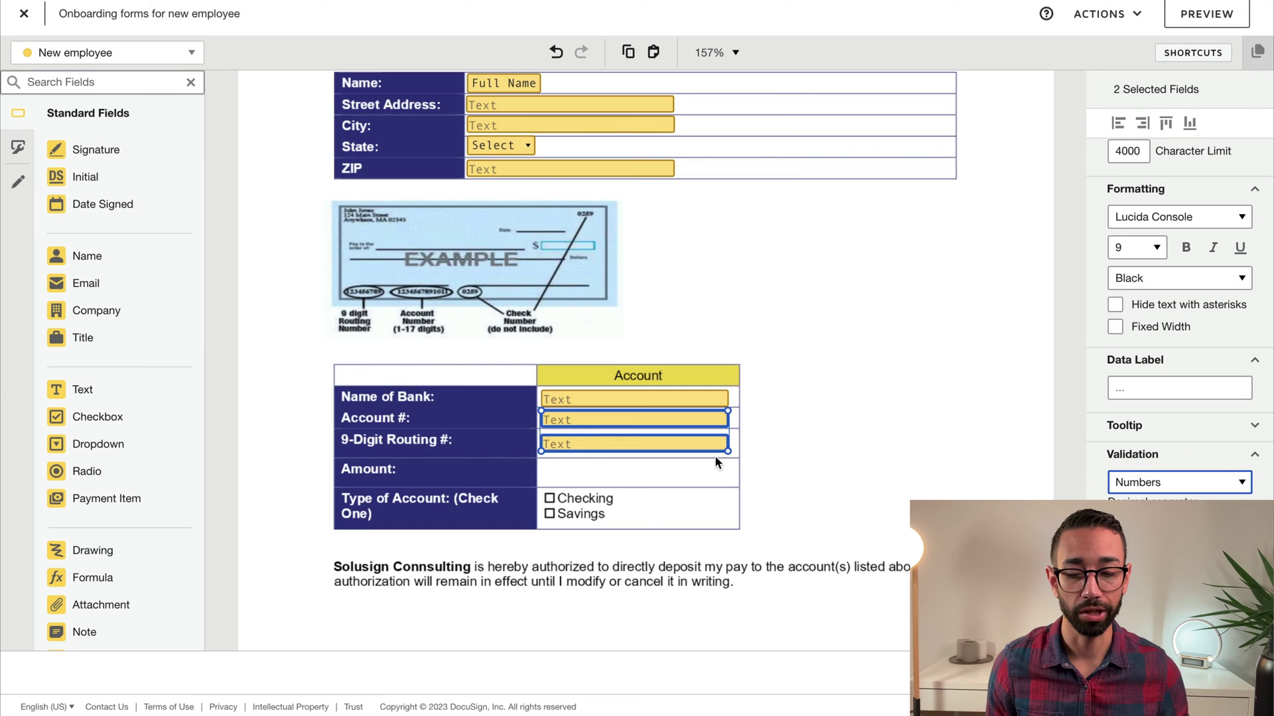
pyautogui.click(802, 441)
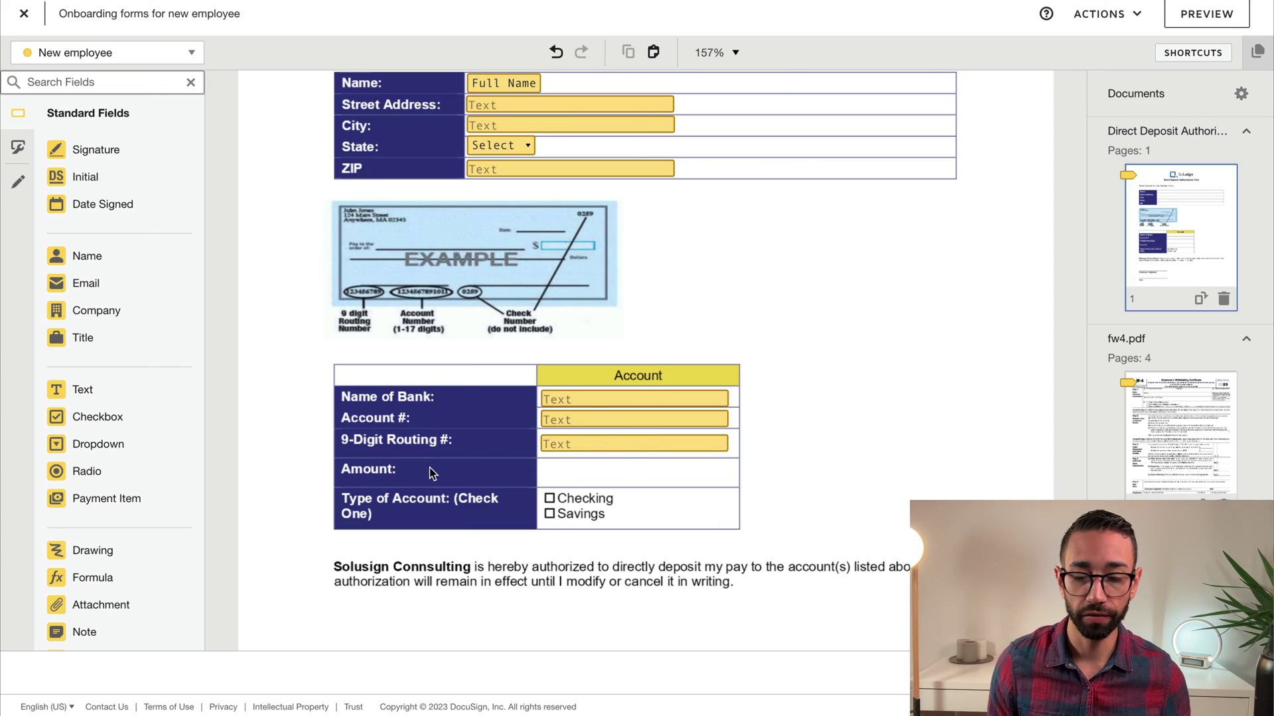
# Paste a text field into the Amount row and open its validation choices.
pyautogui.hotkey('ctrl', 'v')
pyautogui.click(543, 470)
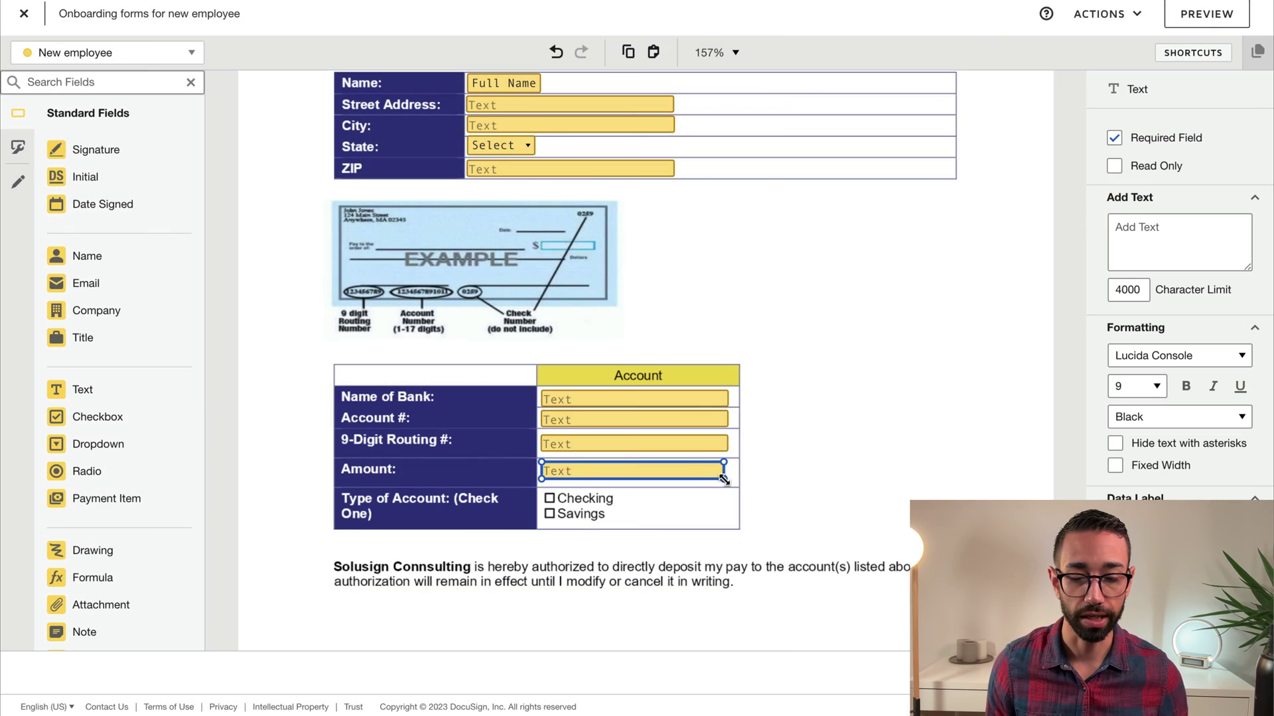
pyautogui.scroll(-3, 1188, 465)
pyautogui.click(1168, 436)
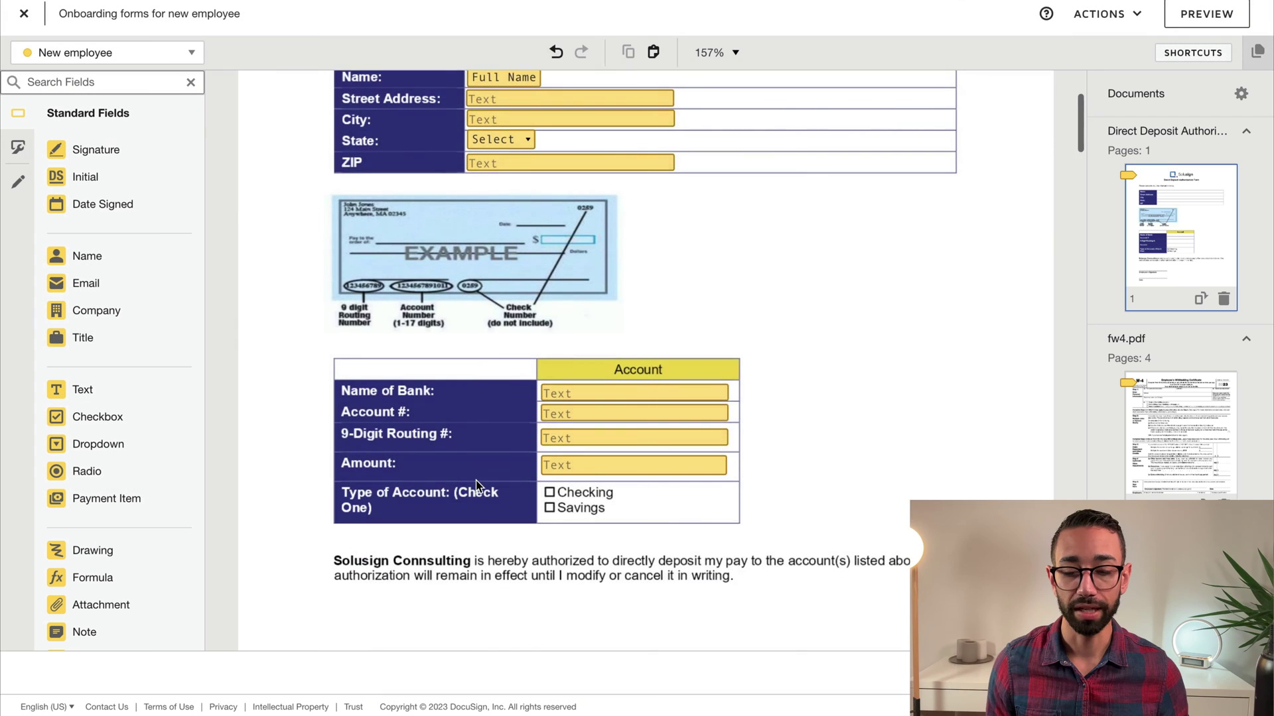
pyautogui.scroll(-2, 564, 392)
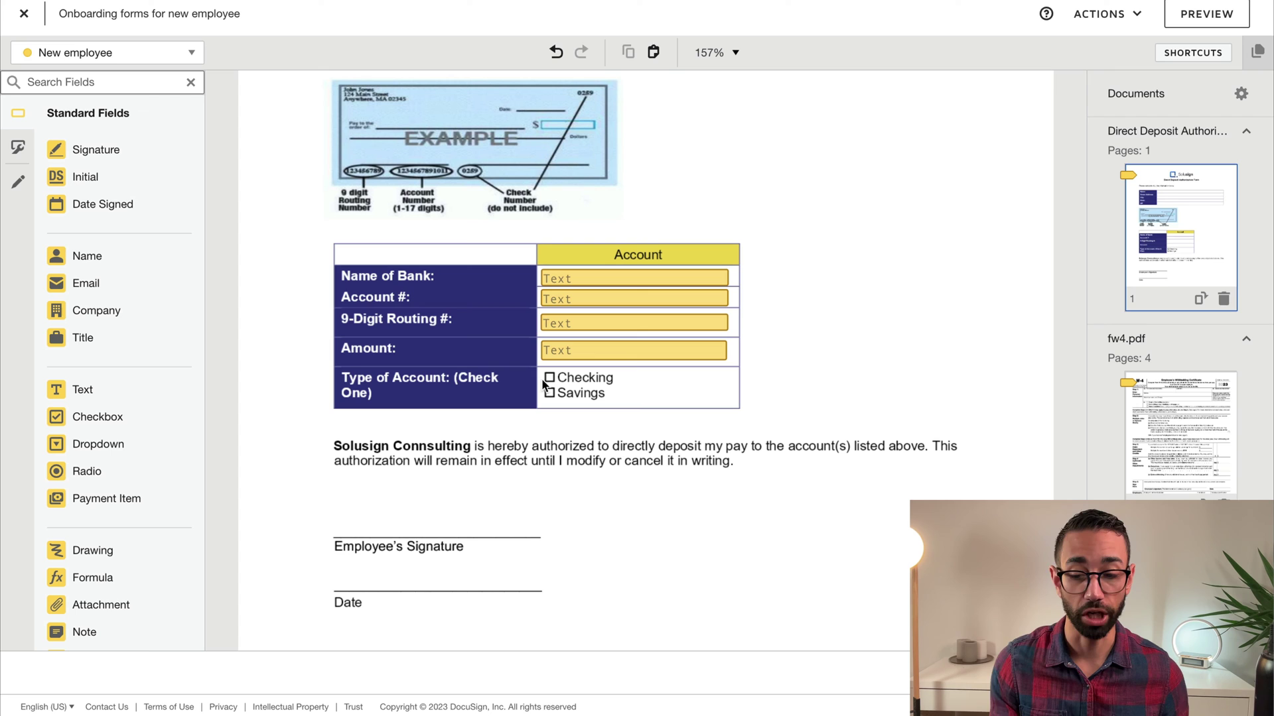
# Add radio buttons at Checking and Savings.
pyautogui.click(87, 471)
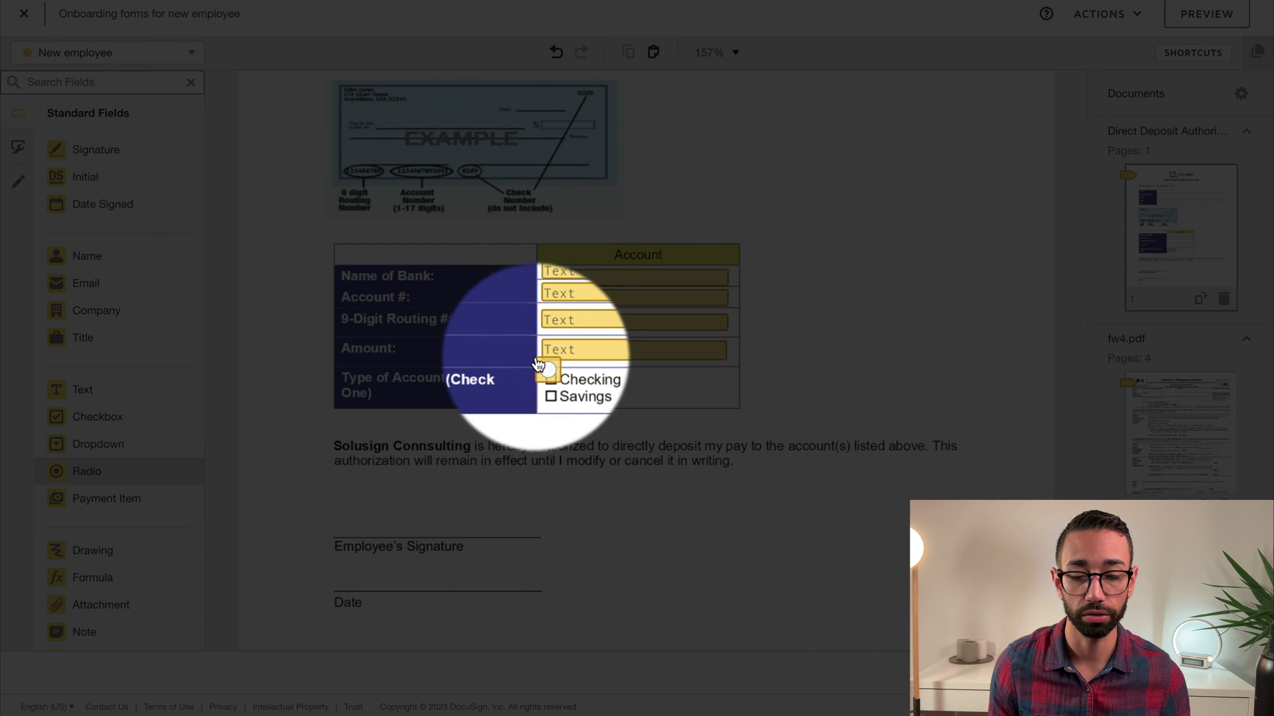
pyautogui.click(541, 371)
pyautogui.click(548, 397)
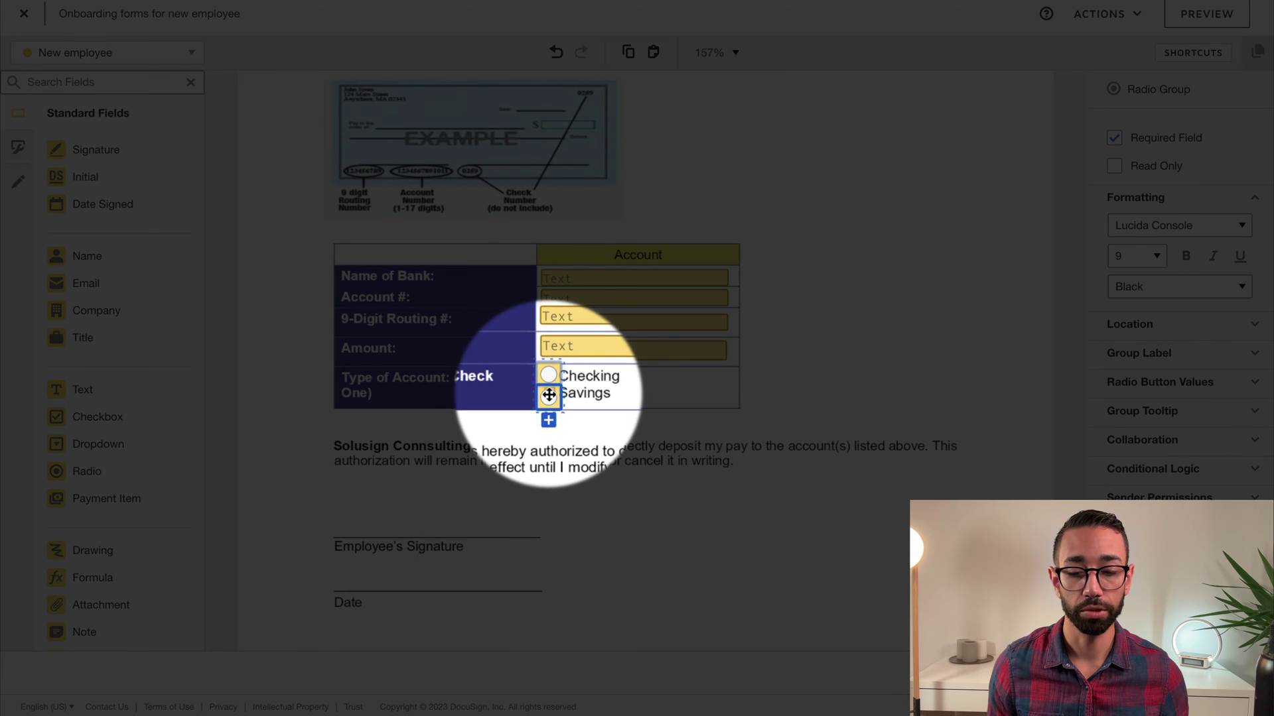
# Place a Signature field on the Employee's Signature line and Date Signed on the Date line.
pyautogui.press('Escape')
pyautogui.scroll(-2, 398, 299)
pyautogui.click(93, 149)
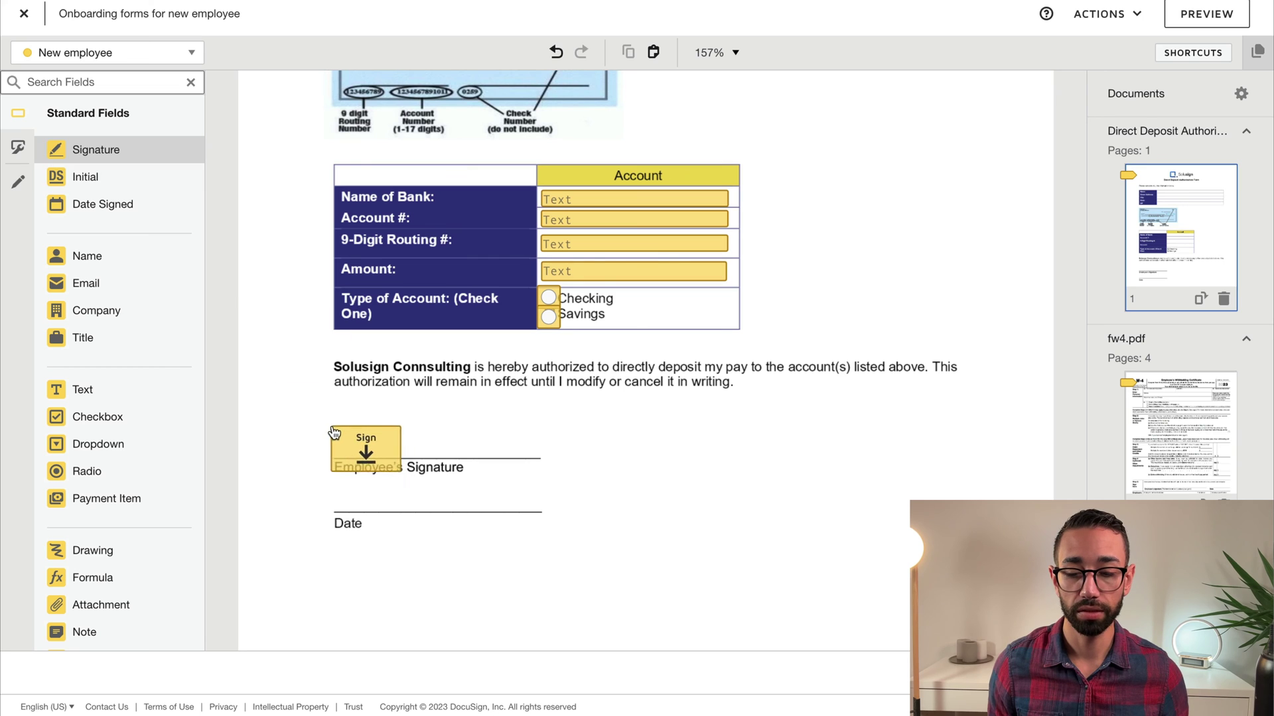
pyautogui.click(337, 420)
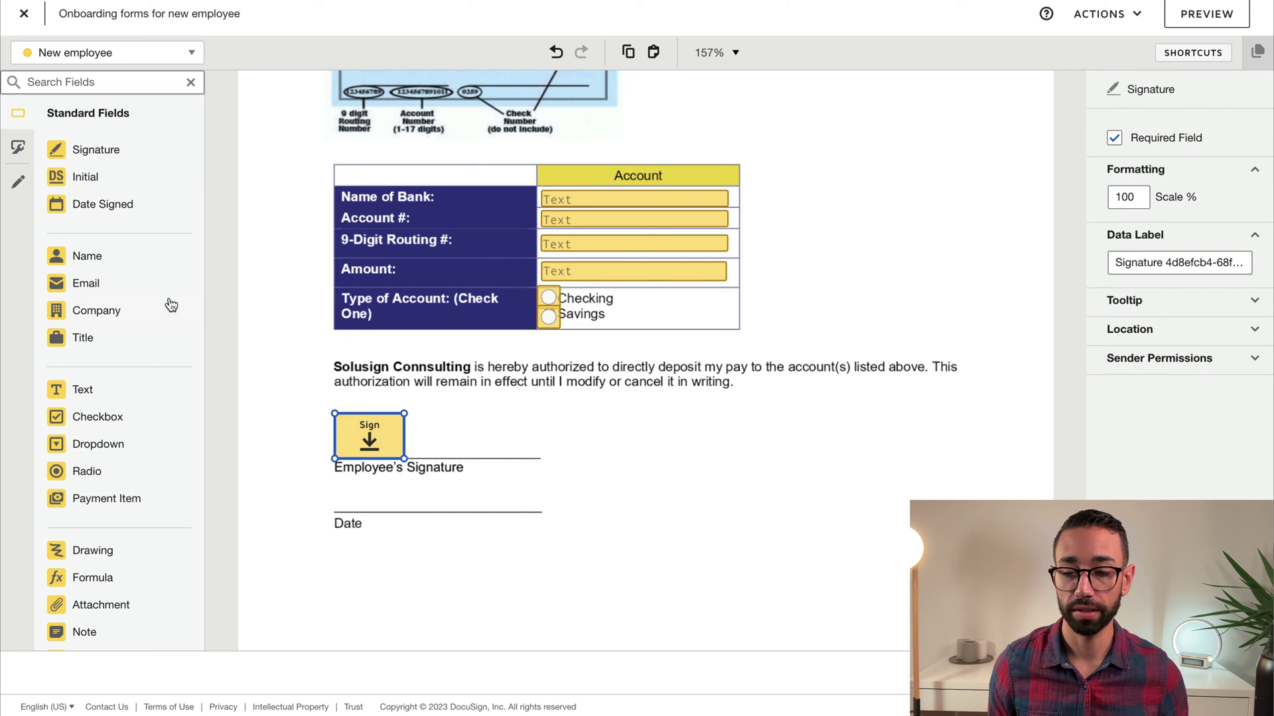
pyautogui.click(103, 203)
pyautogui.click(337, 497)
pyautogui.scroll(-10, 469, 516)
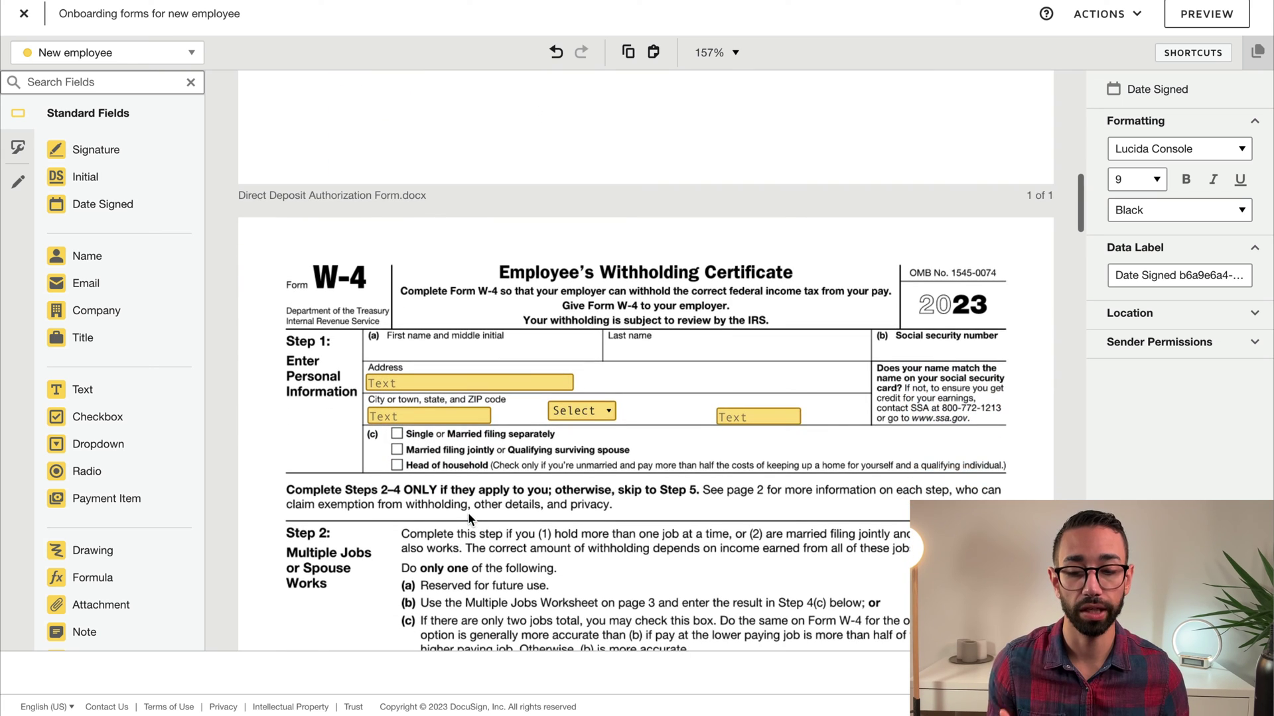
# Add Name fields on the W-4 First name and Last name lines, set to First Name and Last Name.
pyautogui.scroll(-2, 468, 512)
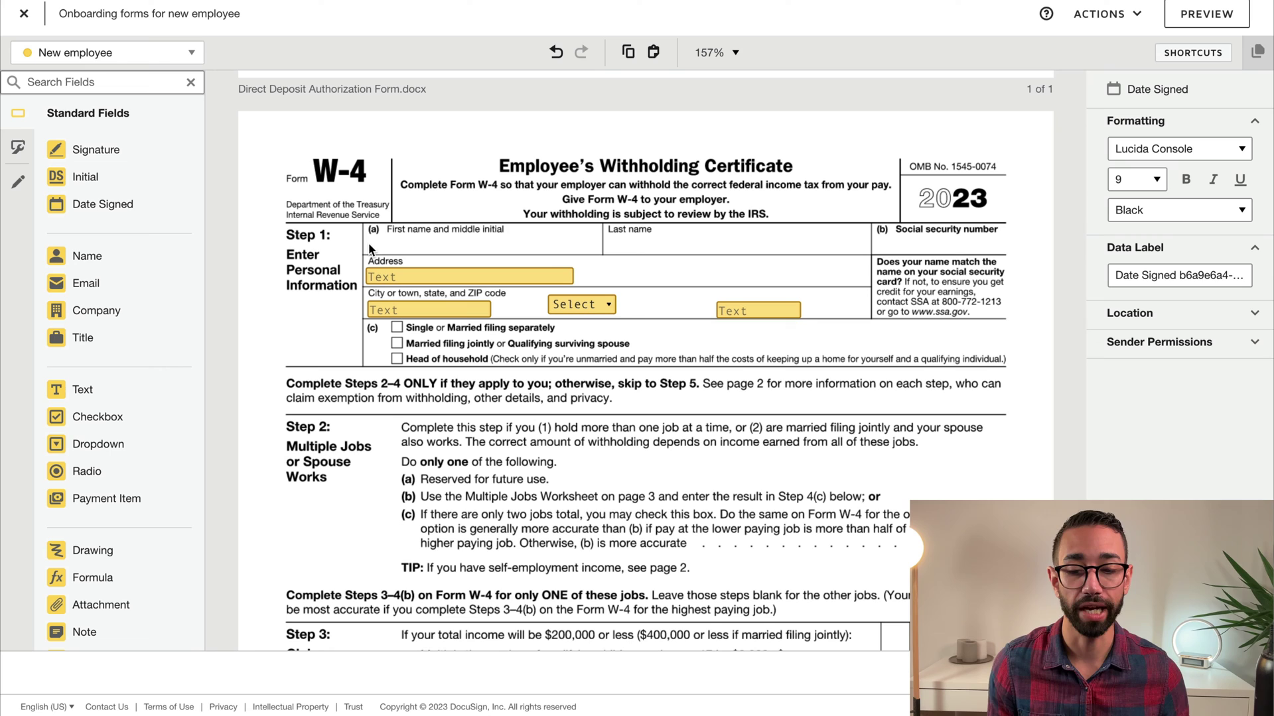
pyautogui.click(87, 255)
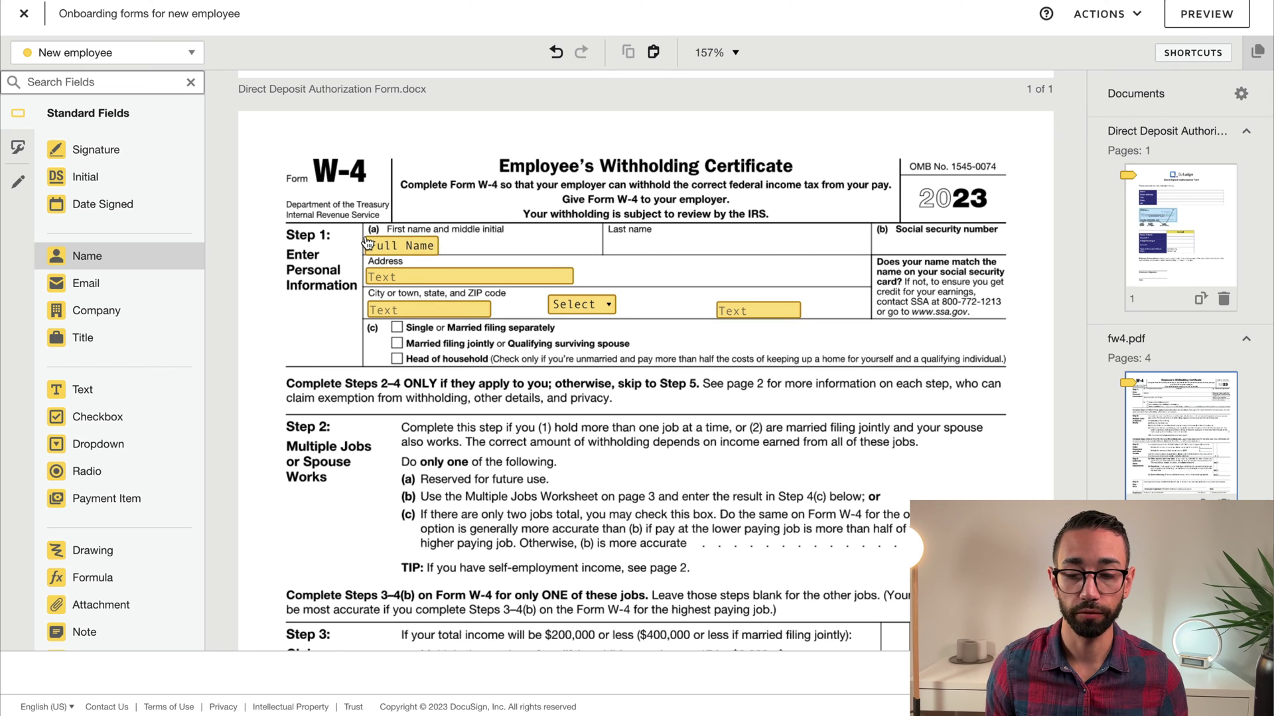
pyautogui.click(368, 244)
pyautogui.click(1152, 133)
pyautogui.click(1151, 151)
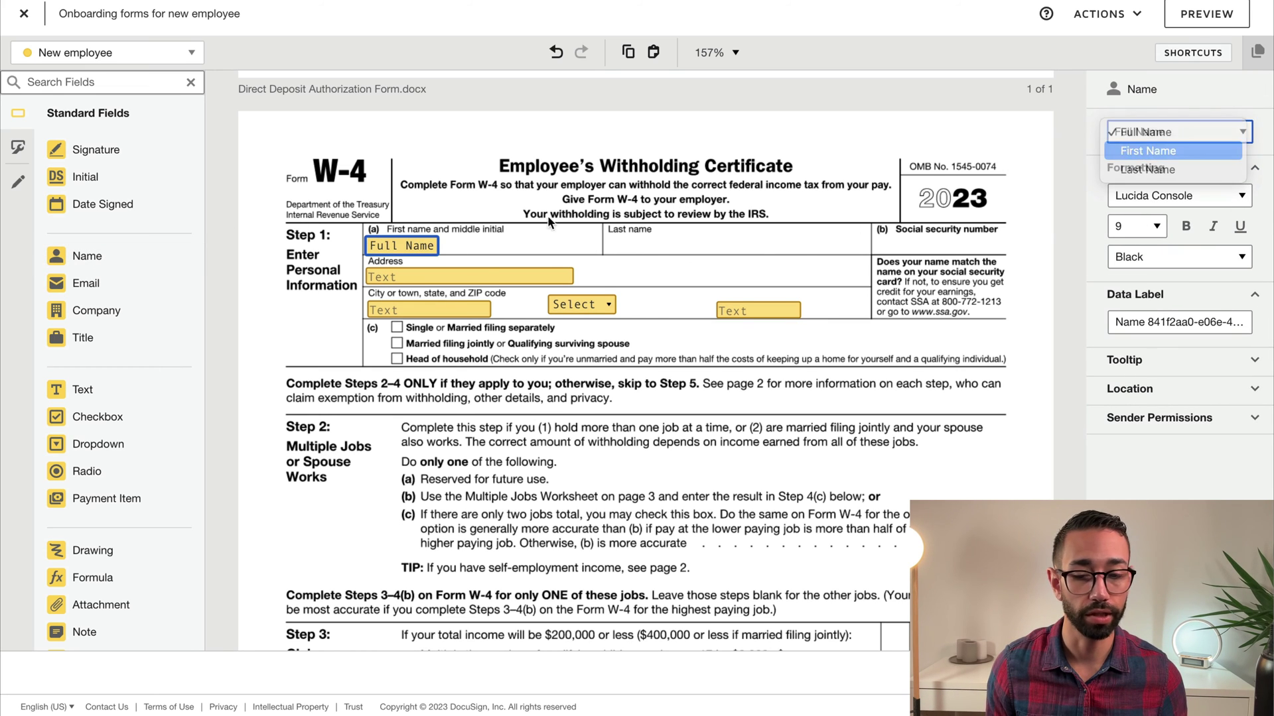
pyautogui.moveTo(430, 267); pyautogui.dragTo(661, 254)
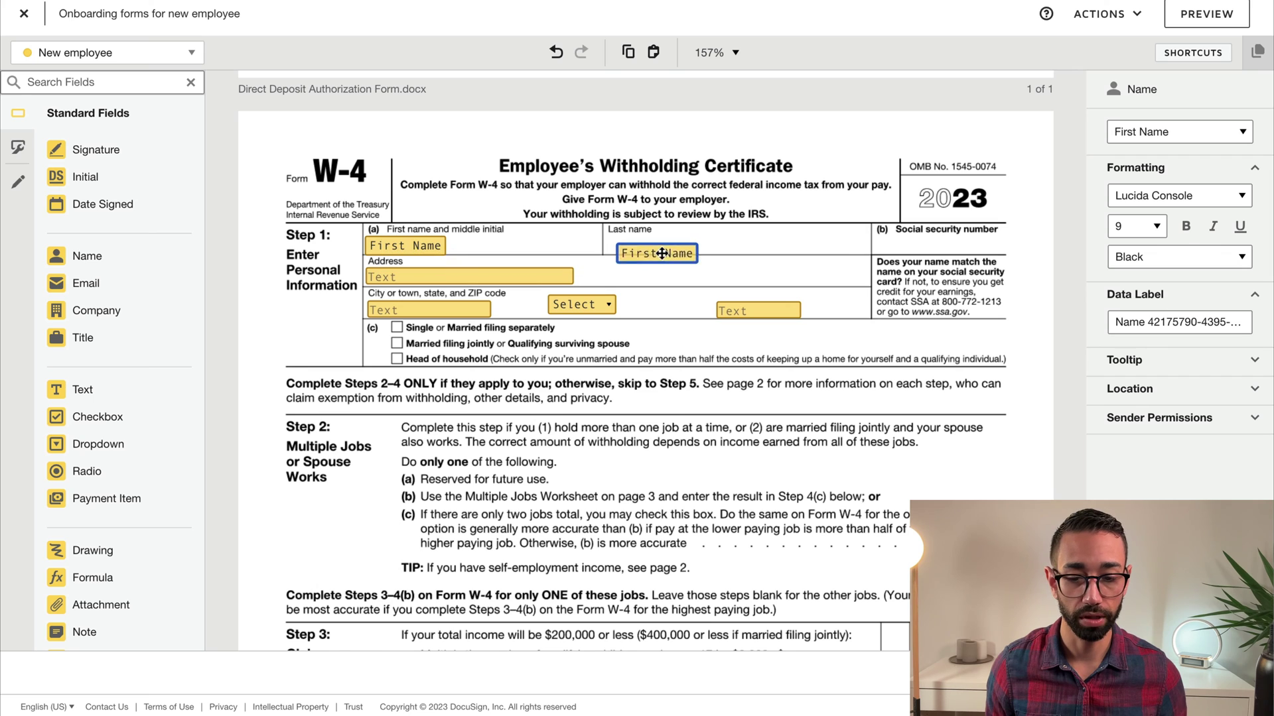
pyautogui.click(1166, 138)
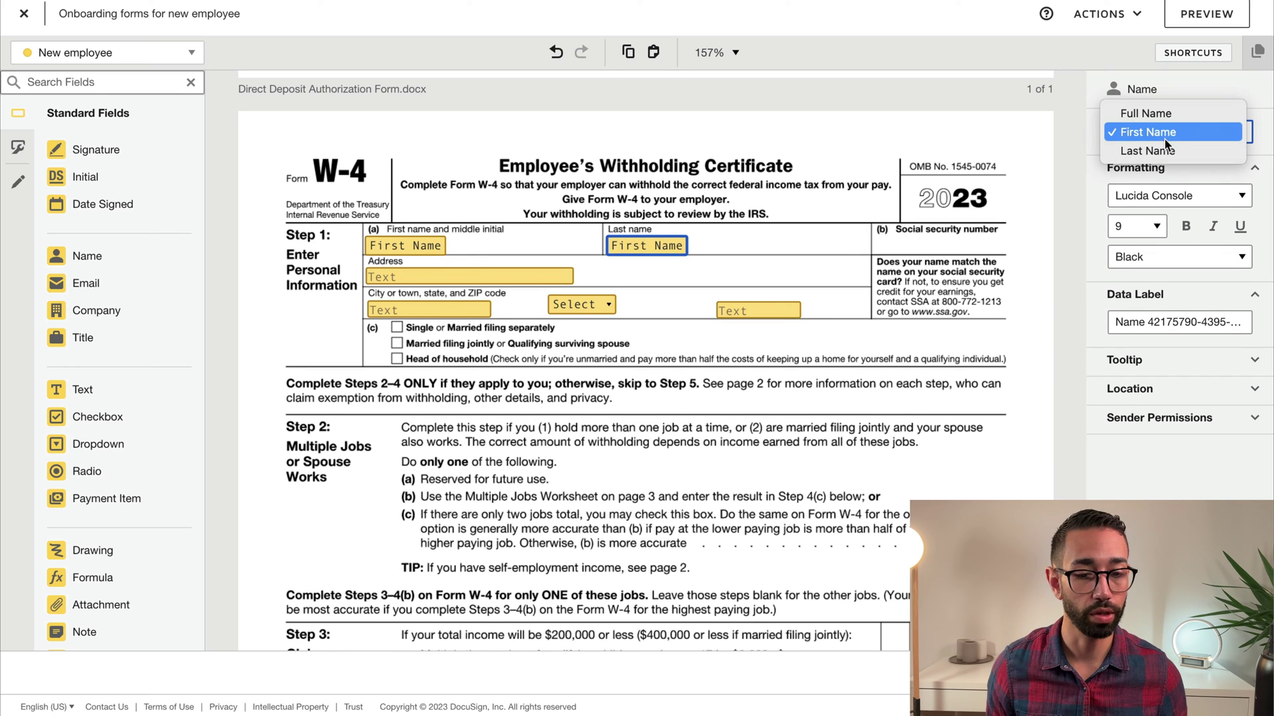
pyautogui.click(1167, 151)
pyautogui.click(449, 260)
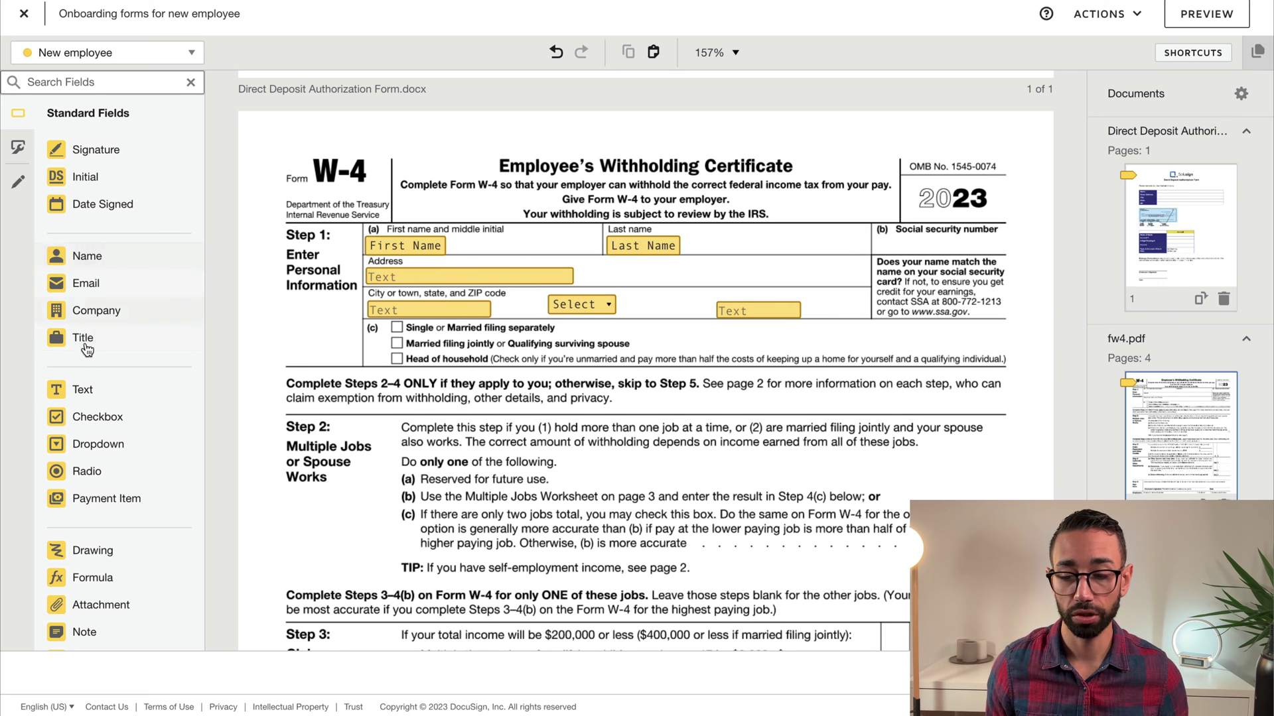
# Add a middle-initial text field beside First Name with character limit 1.
pyautogui.moveTo(467, 225); pyautogui.dragTo(462, 241)
pyautogui.scroll(-2, 1129, 201)
pyautogui.click(1129, 194)
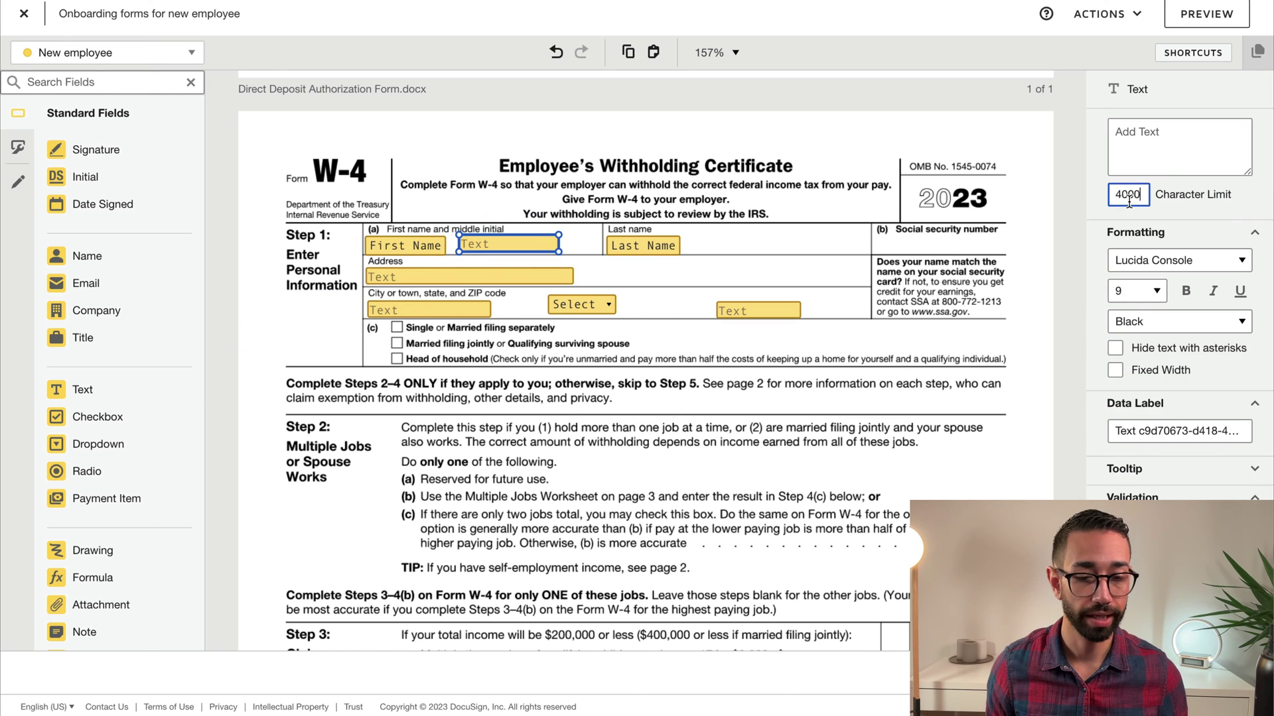
pyautogui.write('1')
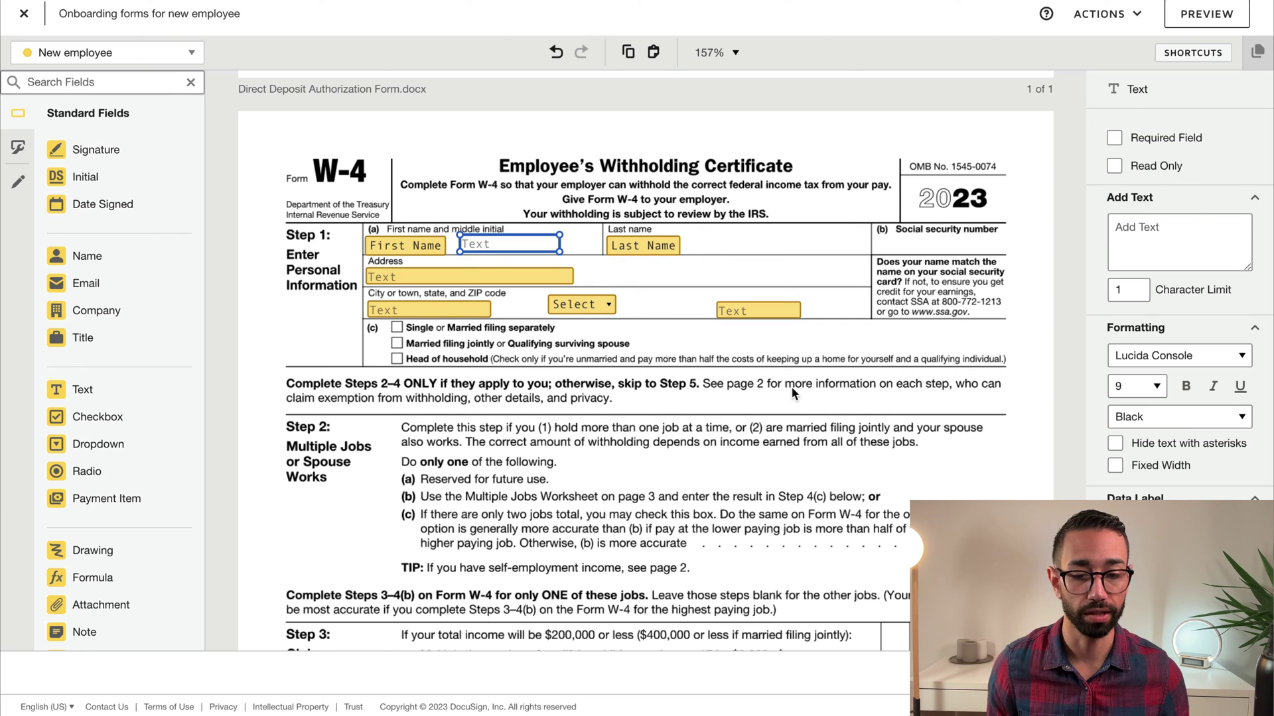
# Top-align the W-4 city, state and ZIP fields.
pyautogui.moveTo(803, 356); pyautogui.dragTo(443, 316)
pyautogui.click(1169, 123)
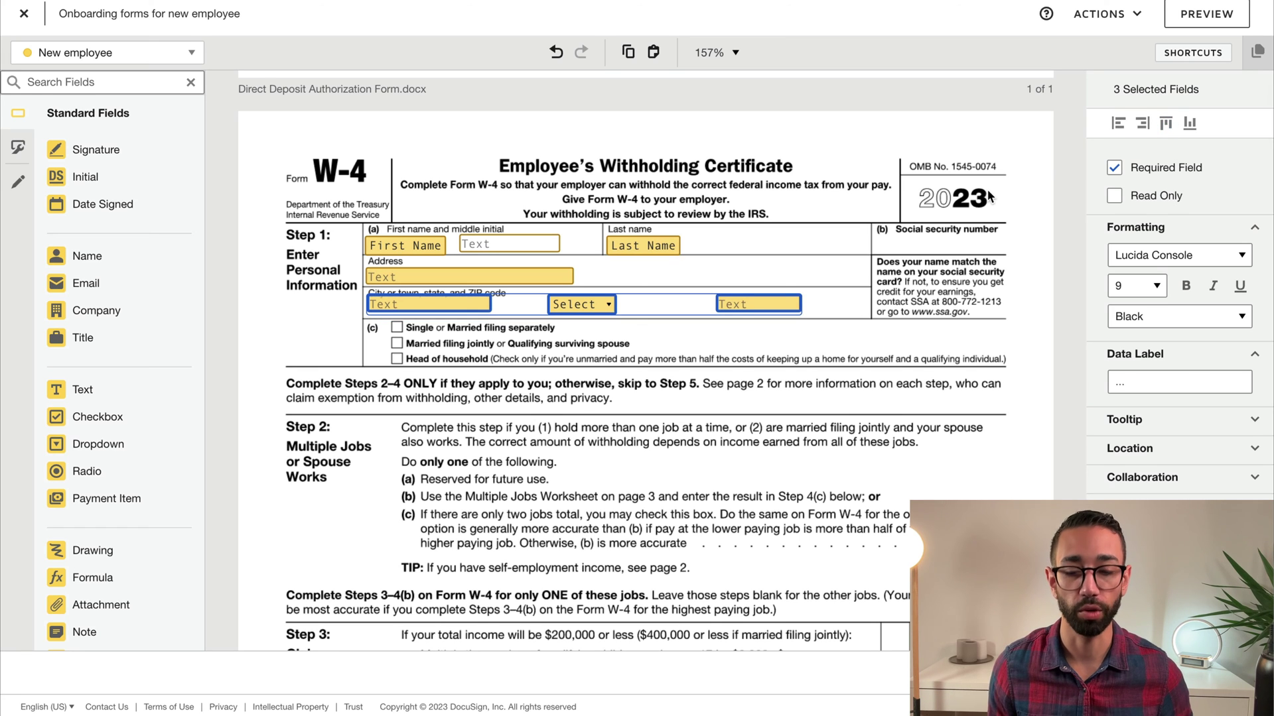
pyautogui.click(988, 196)
pyautogui.scroll(-3, 548, 361)
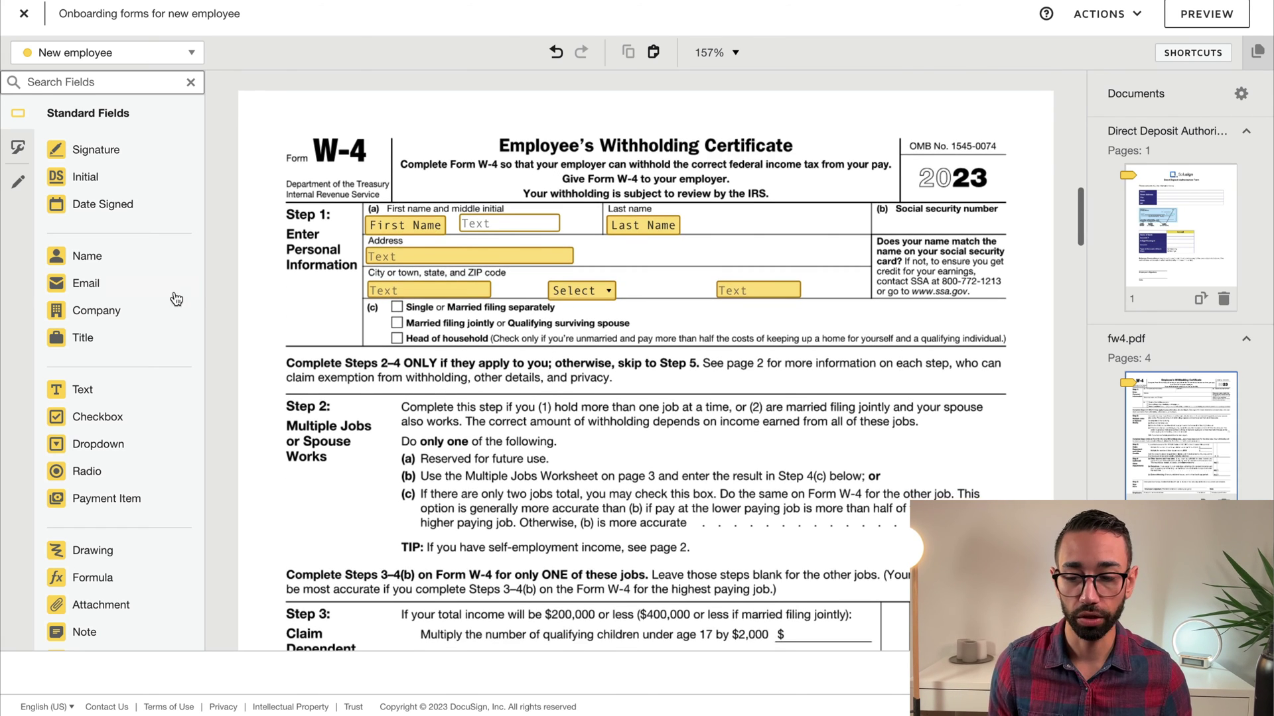
pyautogui.scroll(-8, 766, 424)
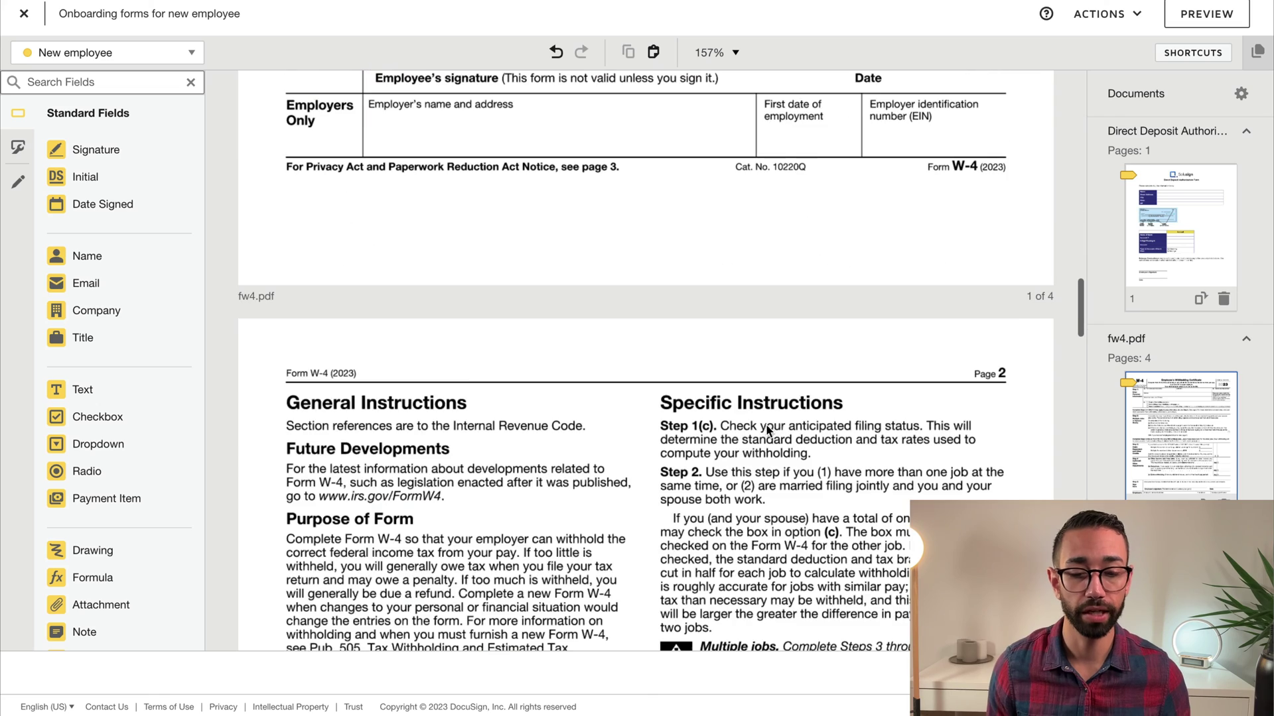
pyautogui.scroll(15, 817, 491)
pyautogui.scroll(-3, 579, 329)
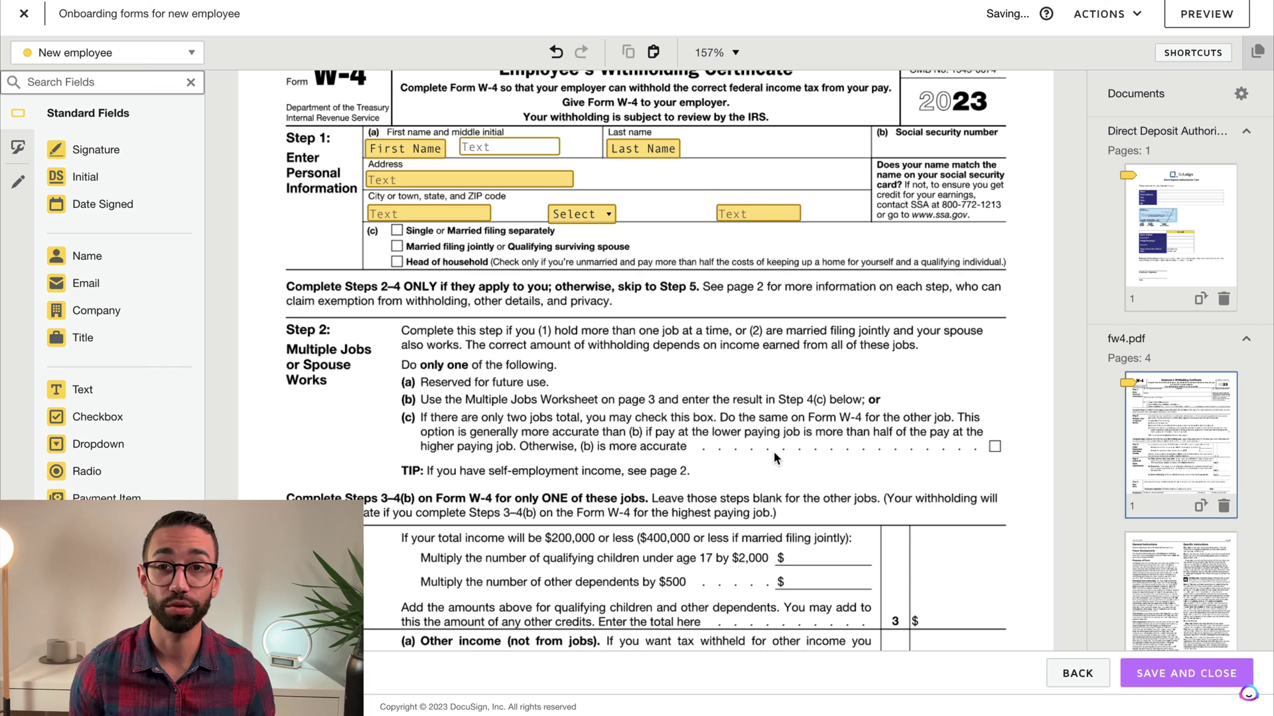
# Save the onboarding template, share it into Shared folder 1, and view that folder.
pyautogui.click(1187, 673)
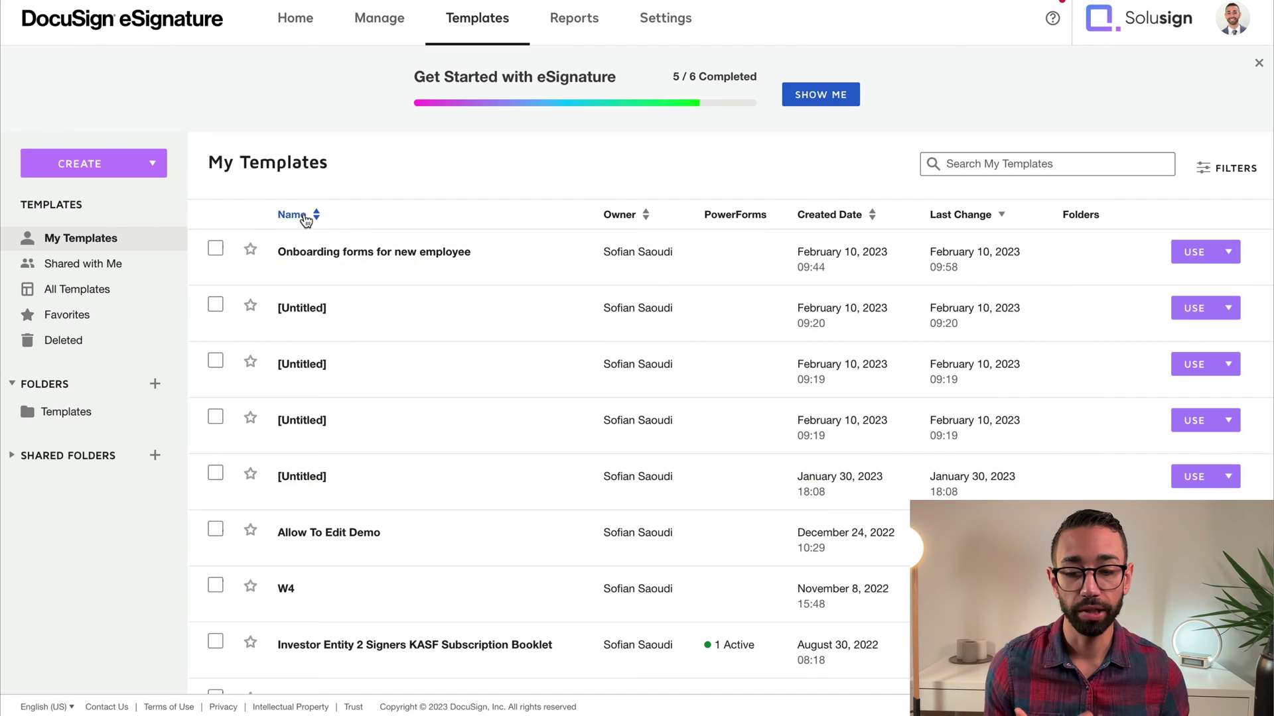
pyautogui.click(83, 240)
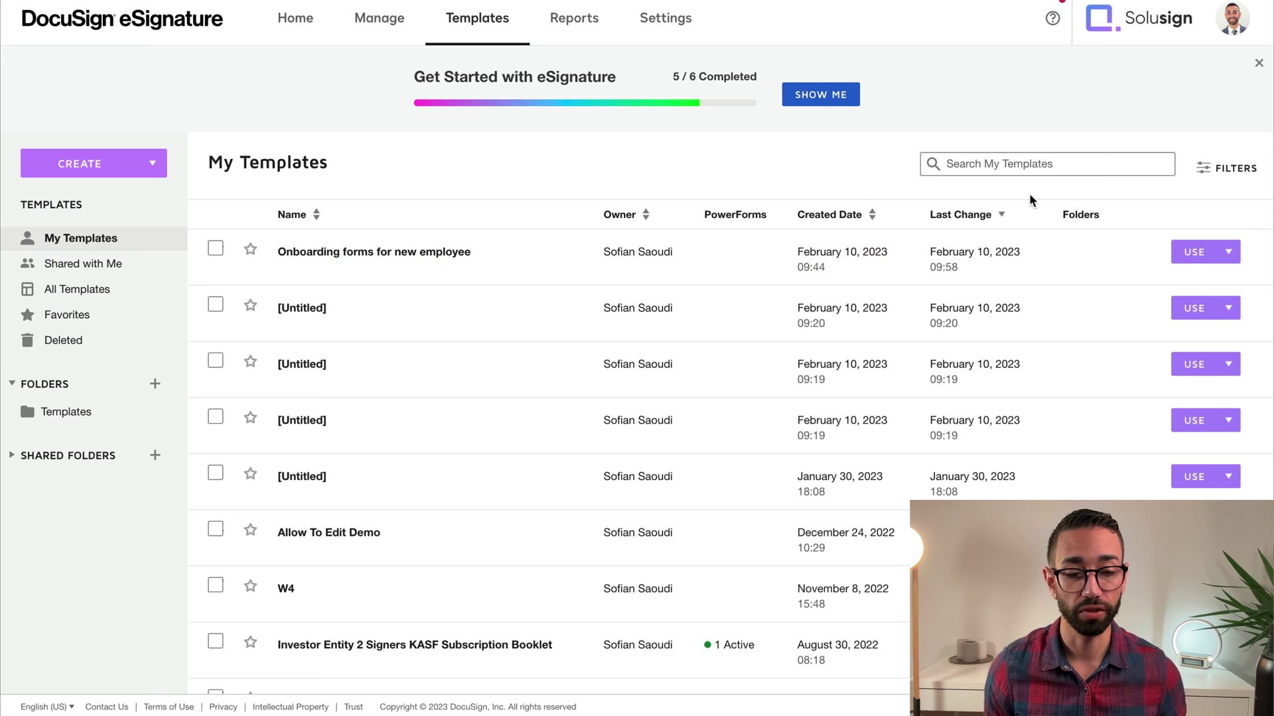
pyautogui.click(1228, 252)
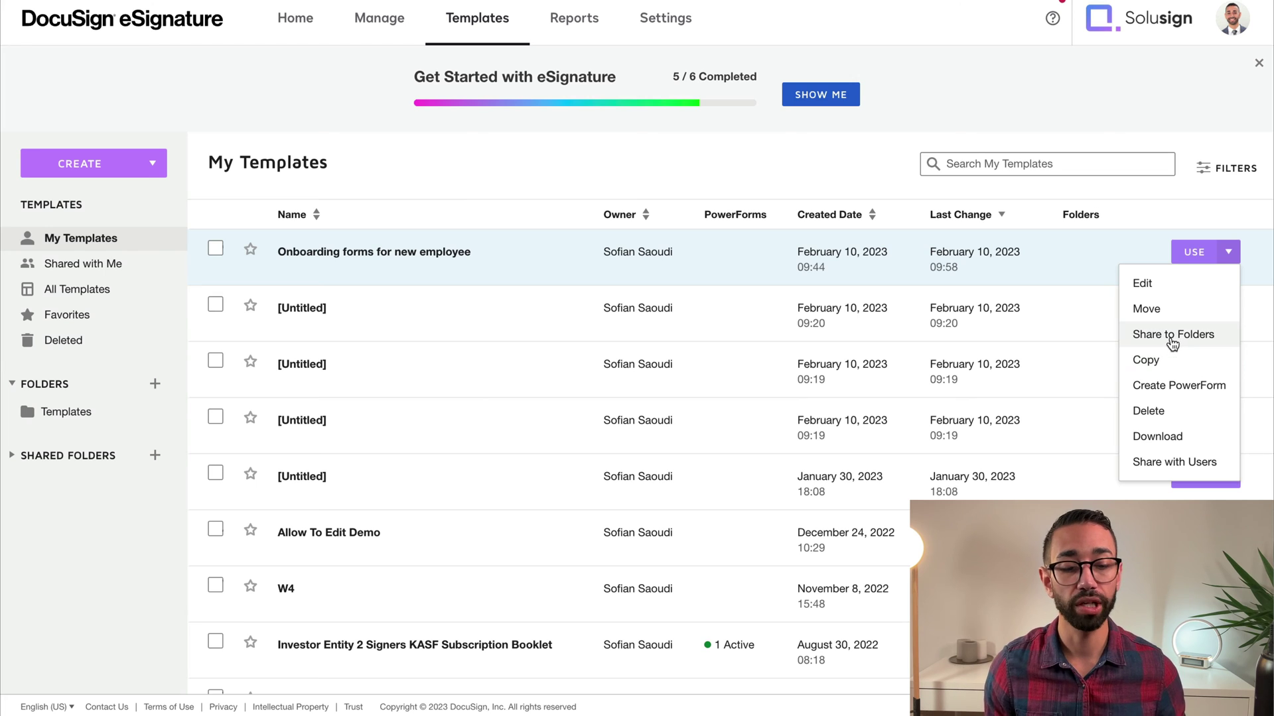
pyautogui.click(1172, 335)
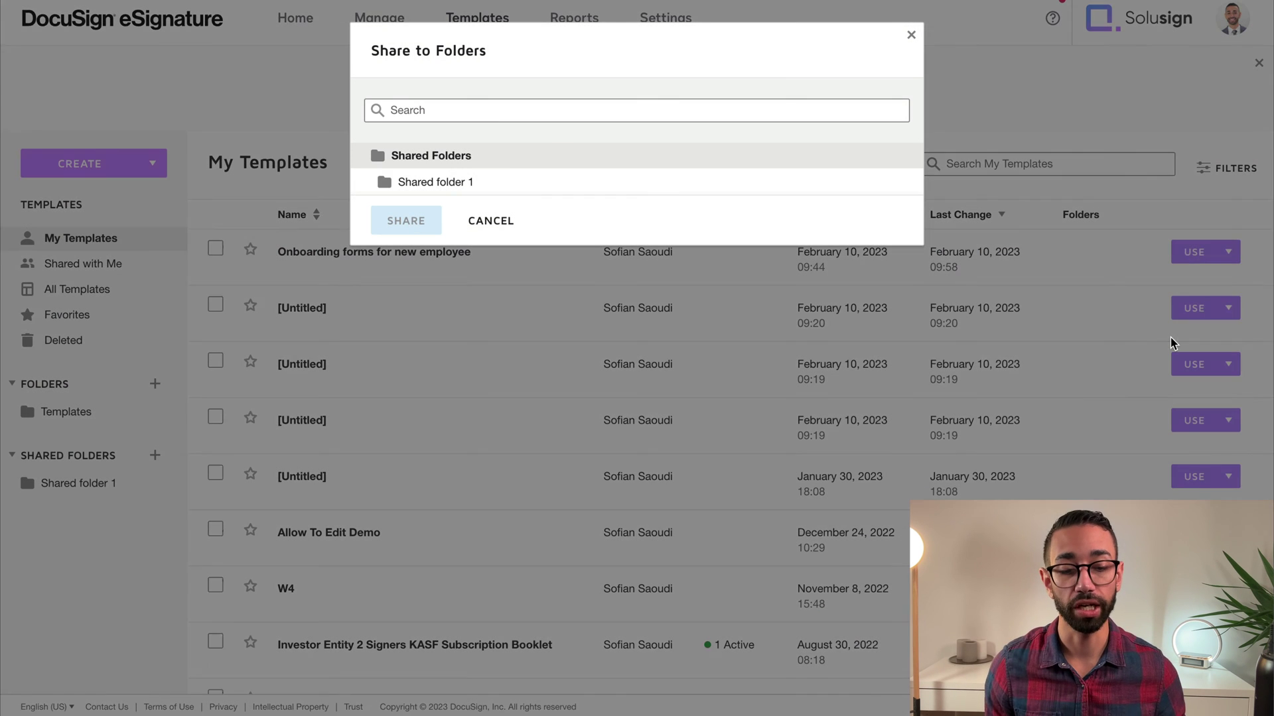
pyautogui.click(448, 183)
pyautogui.click(405, 221)
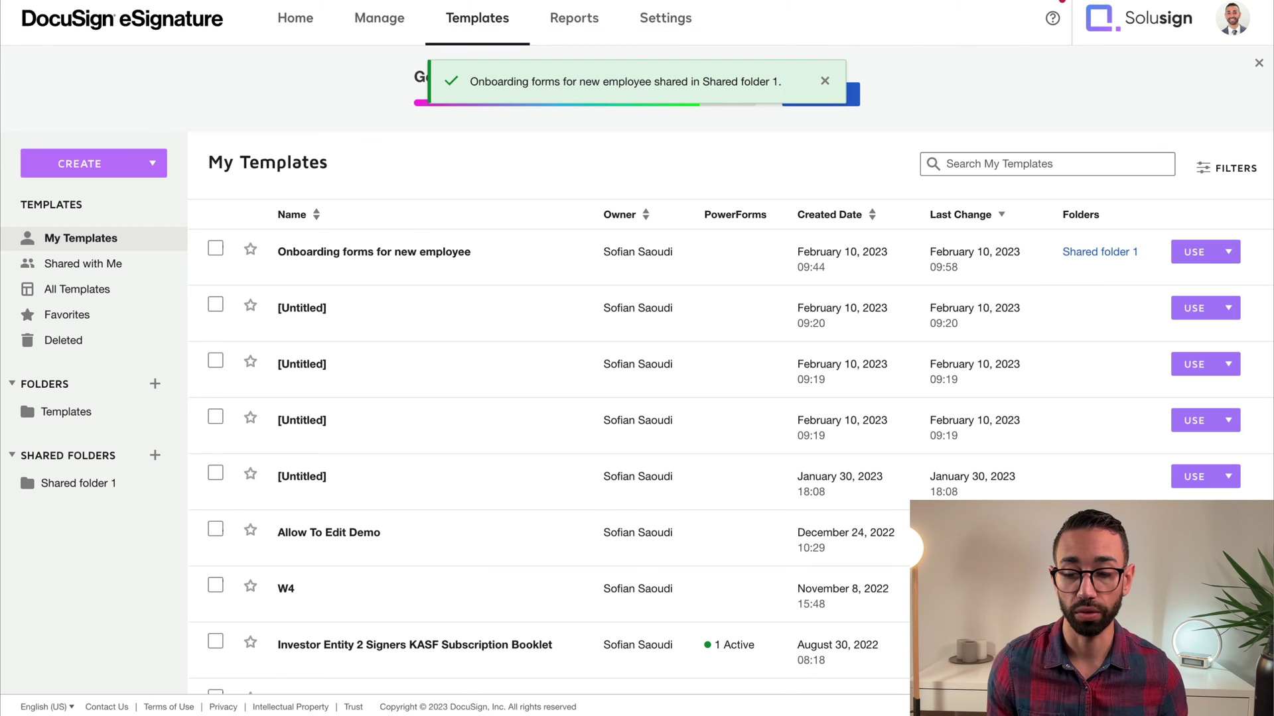
pyautogui.click(56, 484)
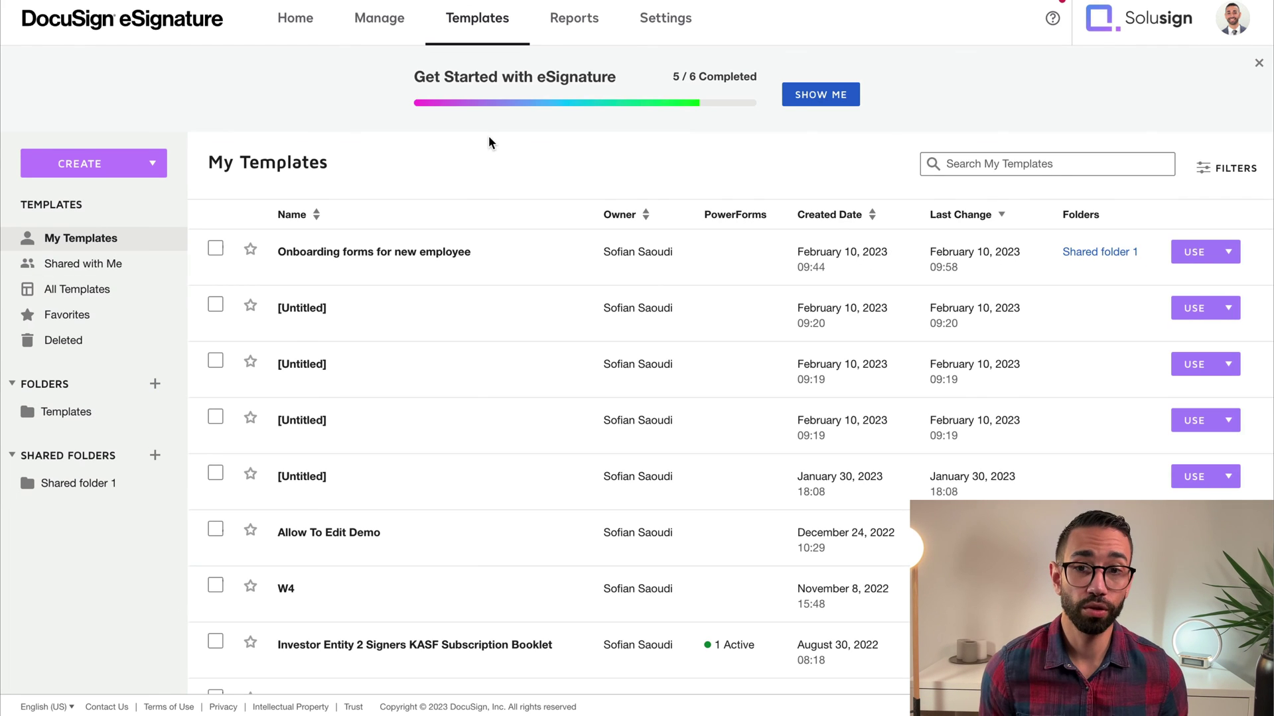
# Send the onboarding template, filling the new employee's name and e-mail from a saved contact.
pyautogui.click(1188, 251)
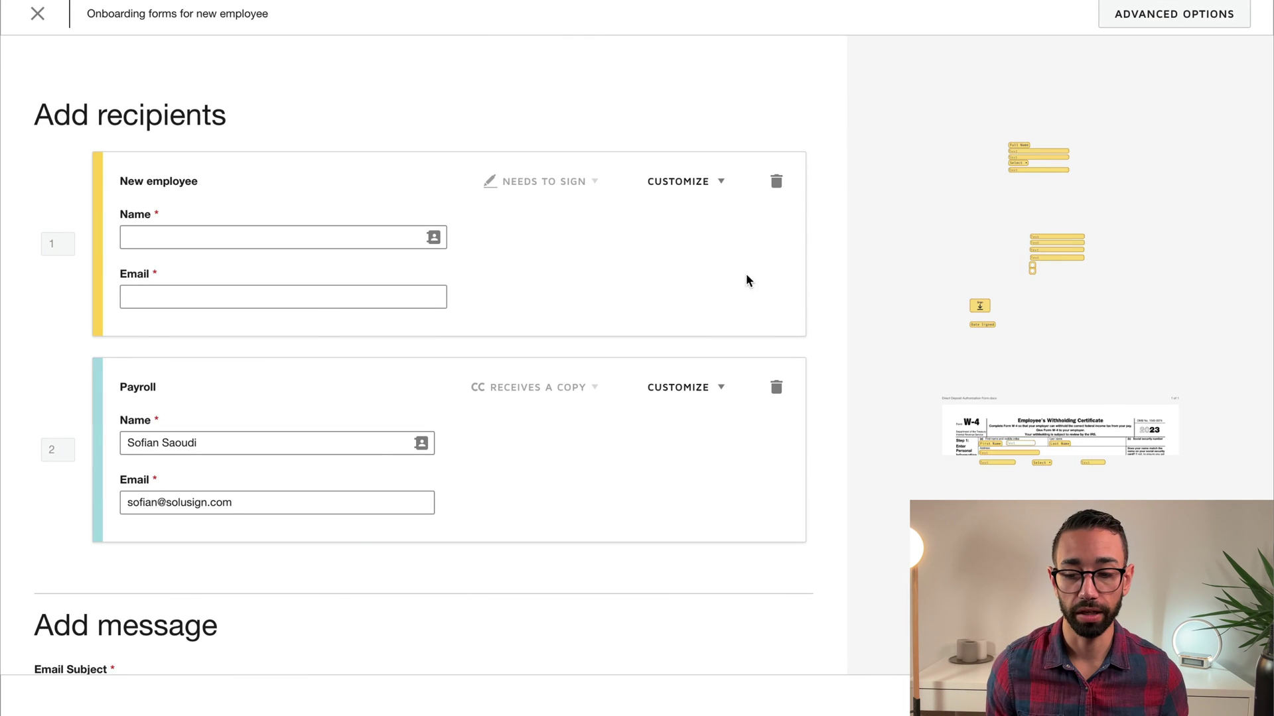
pyautogui.click(244, 237)
pyautogui.click(246, 269)
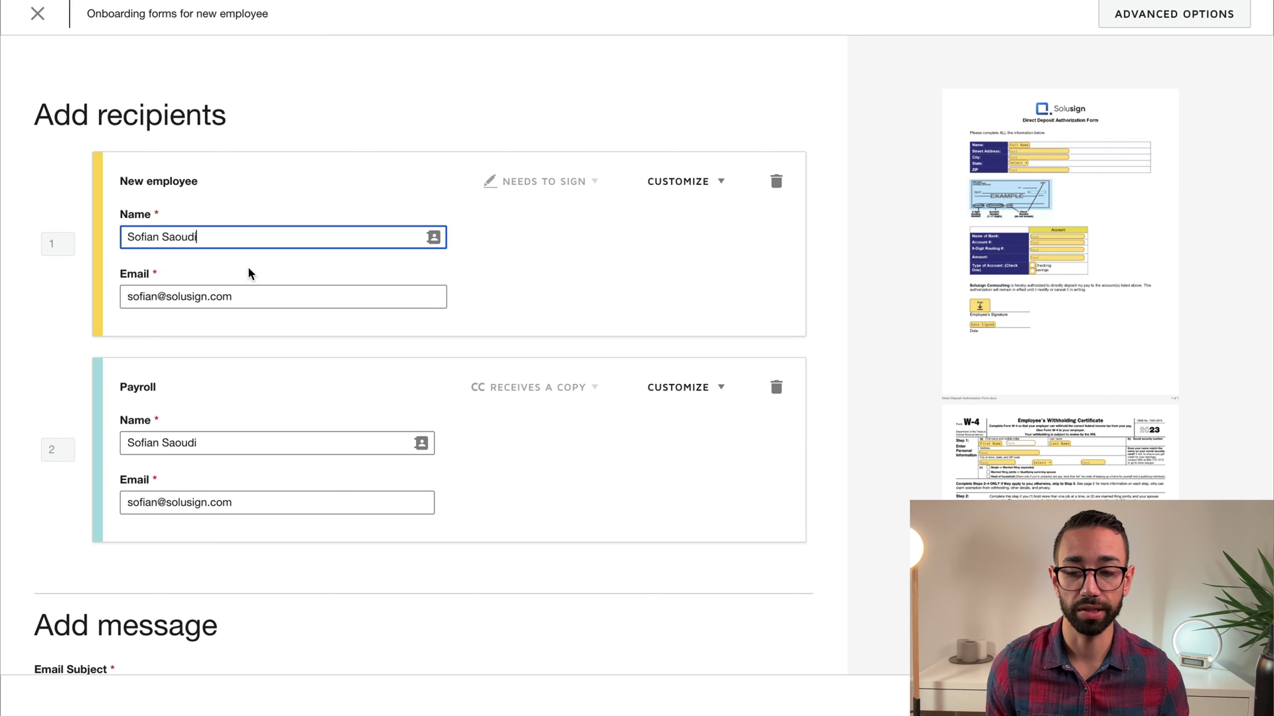
pyautogui.scroll(-4, 558, 378)
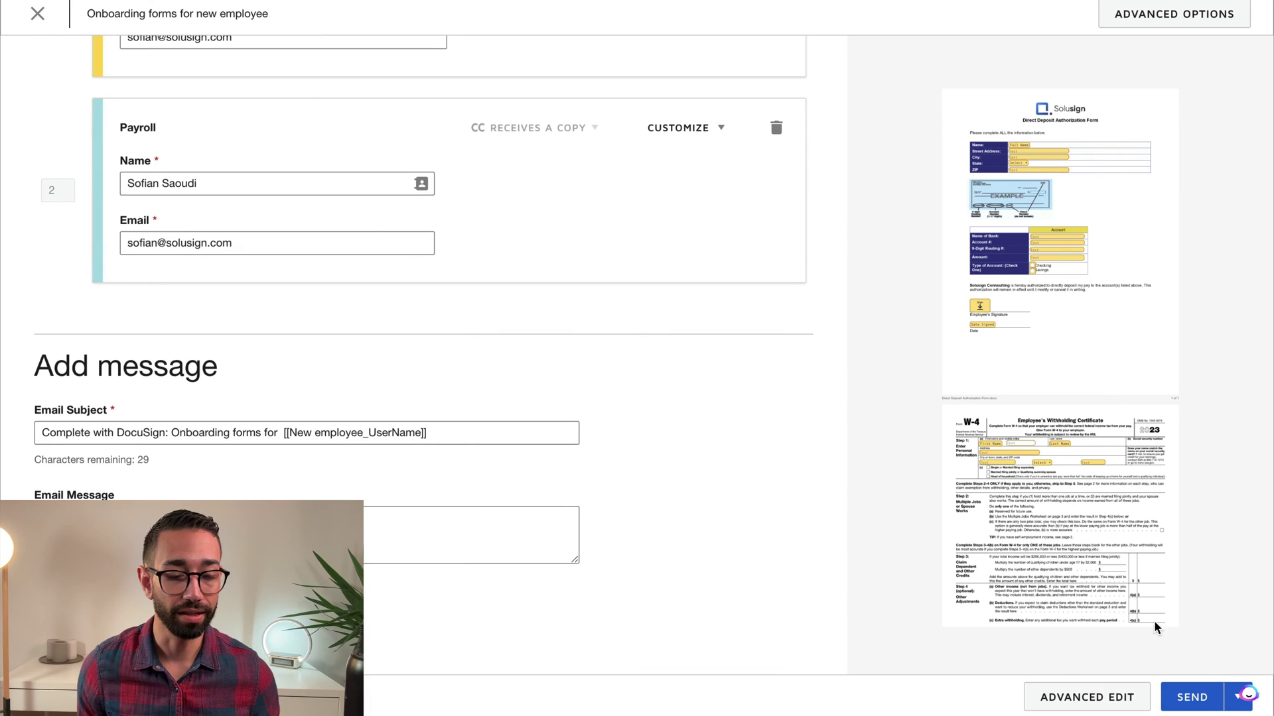
pyautogui.click(1192, 698)
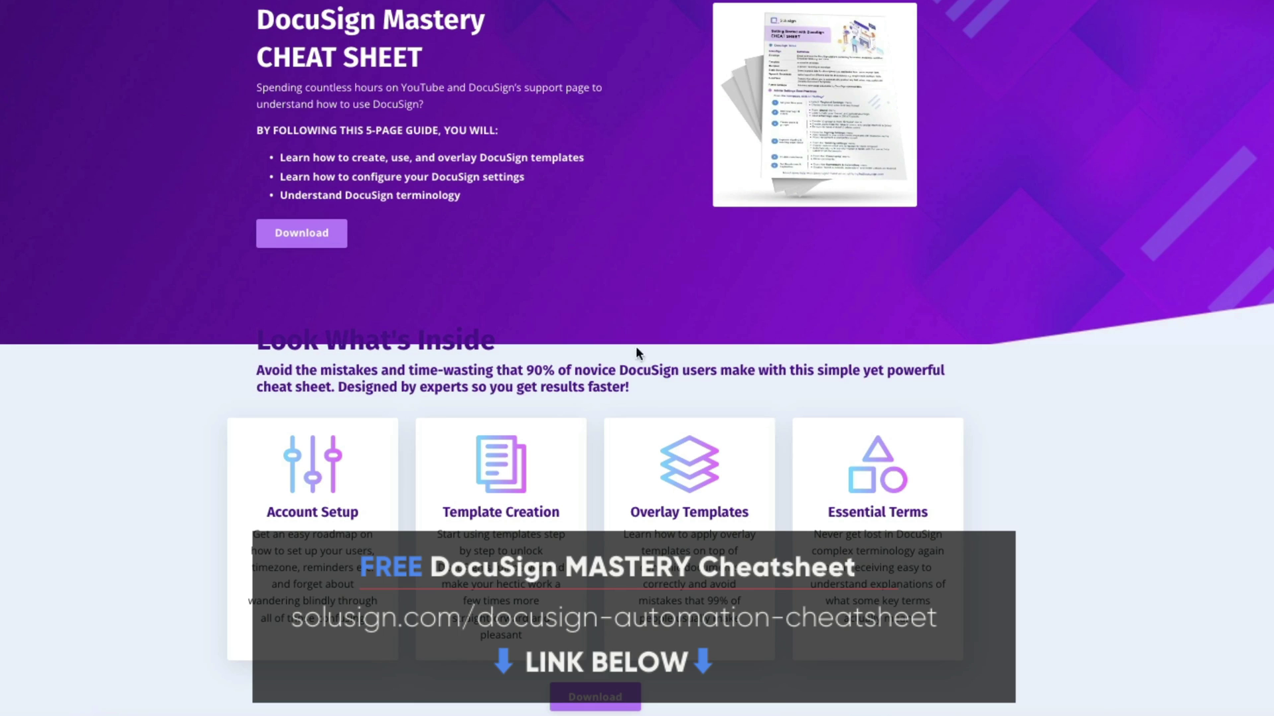
# Book a one-hour DocuSign Integration call for 18:00 on Thursday, February 23, 2023.
pyautogui.click(298, 242)
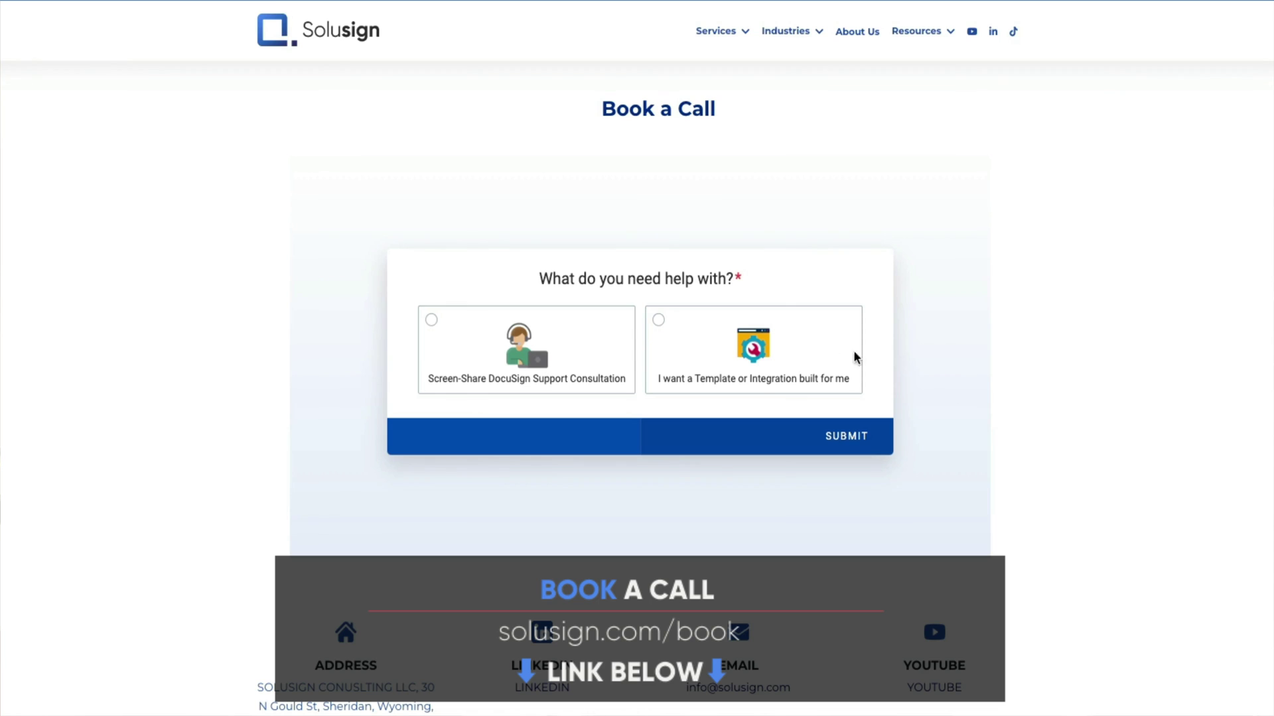
pyautogui.click(770, 362)
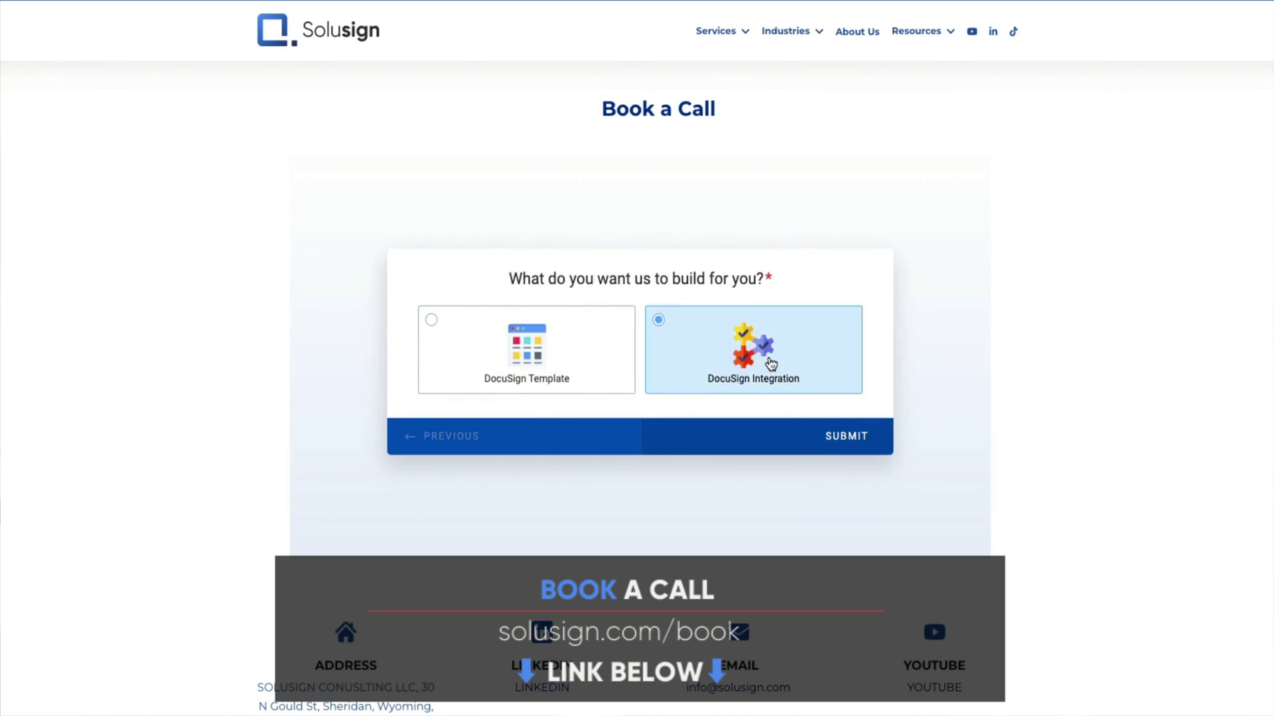
pyautogui.click(847, 231)
pyautogui.click(901, 224)
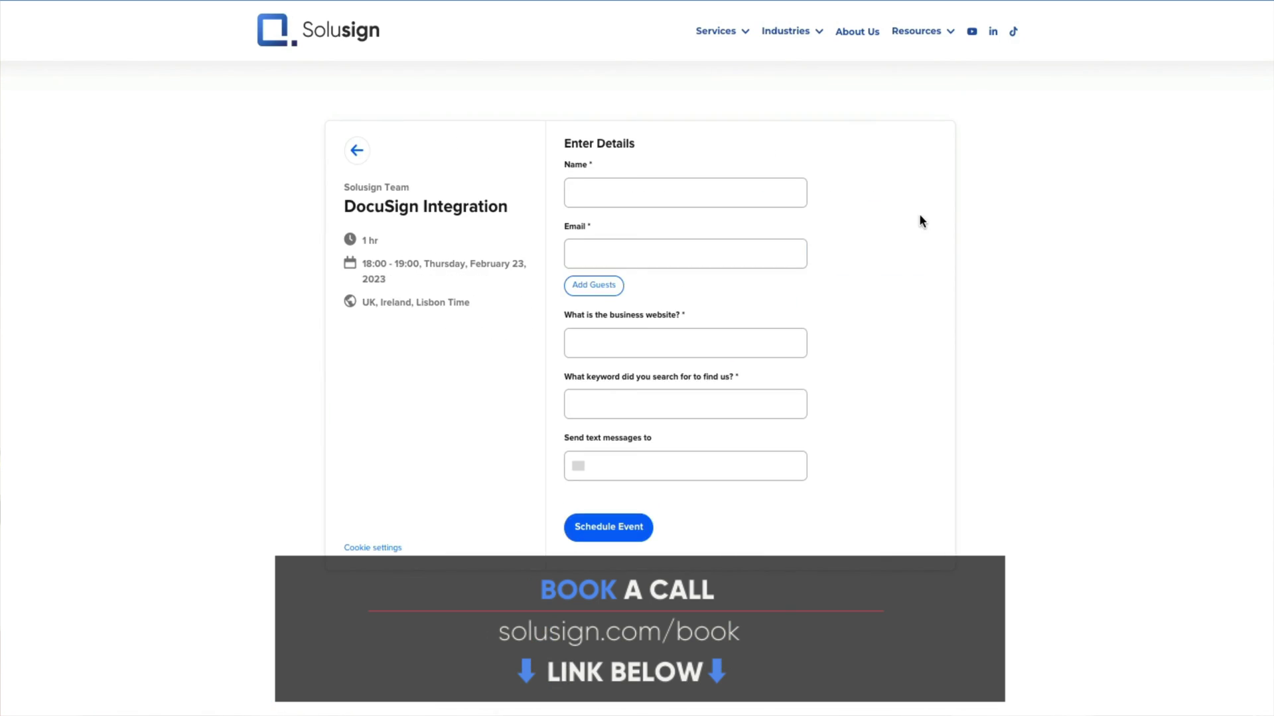